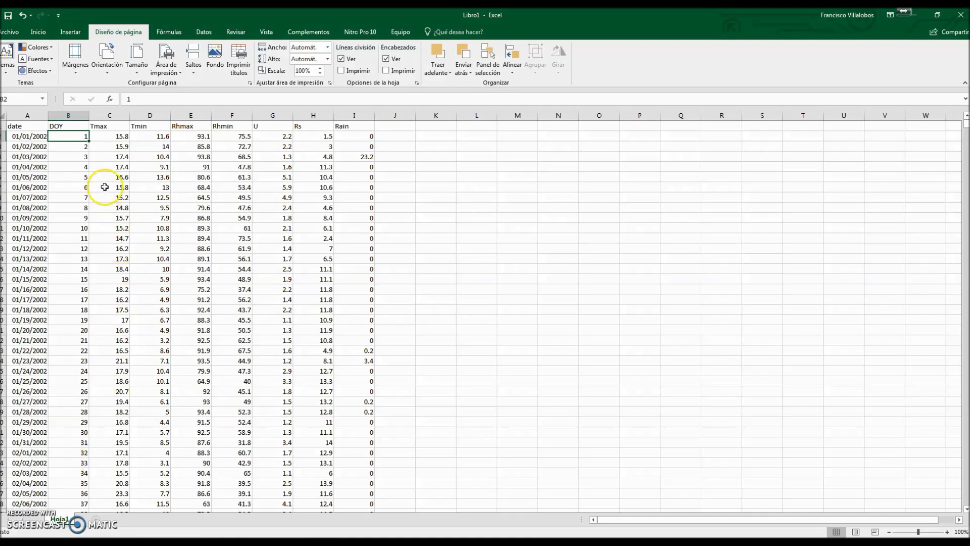
Step: Review the weather data columns one by one, from date and DOY through Tmax, Tmin, Rhmax, Rhmin, U, Rs and Rain
click(30, 114)
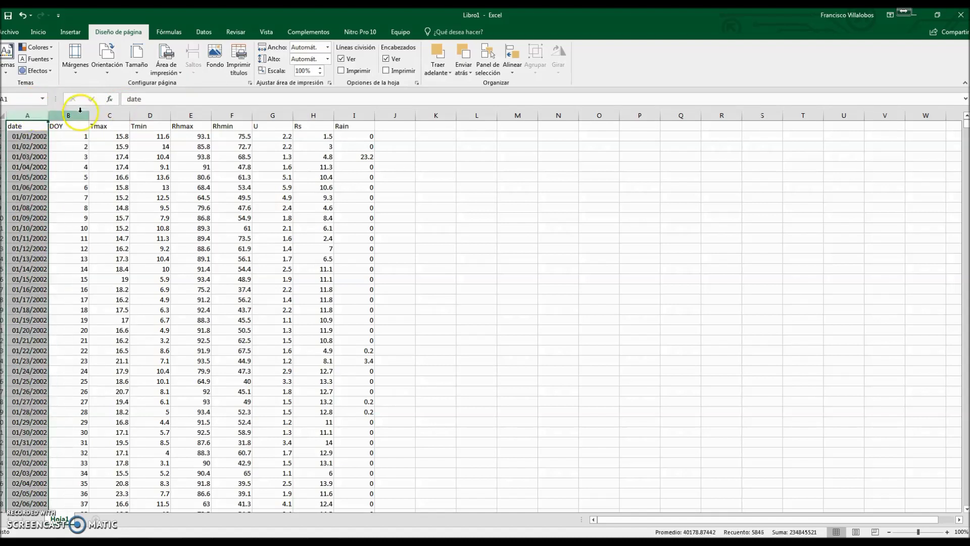
click(73, 112)
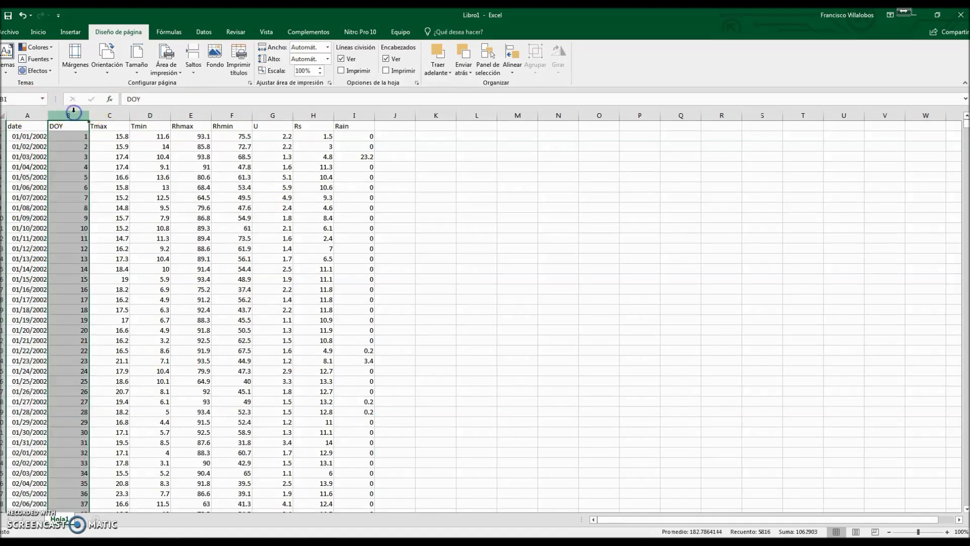
click(109, 112)
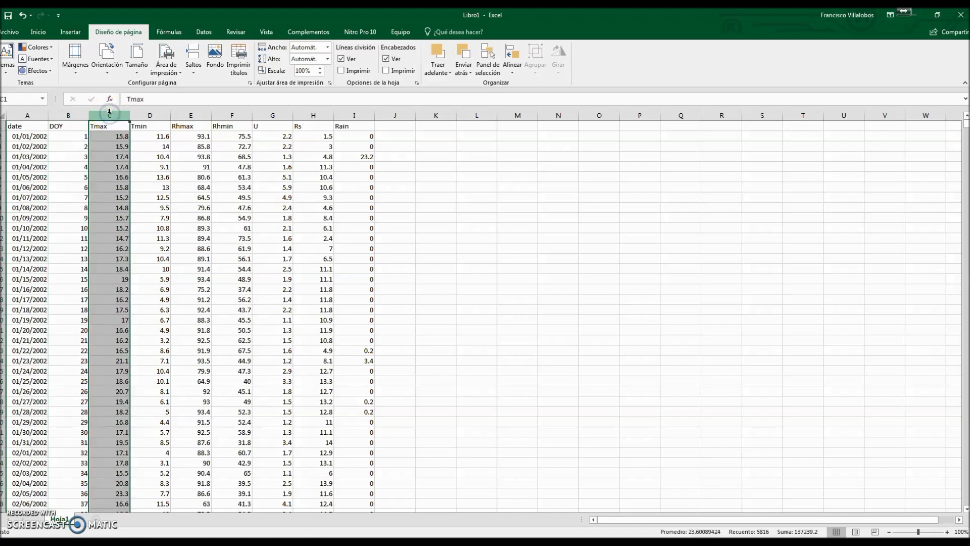
click(150, 112)
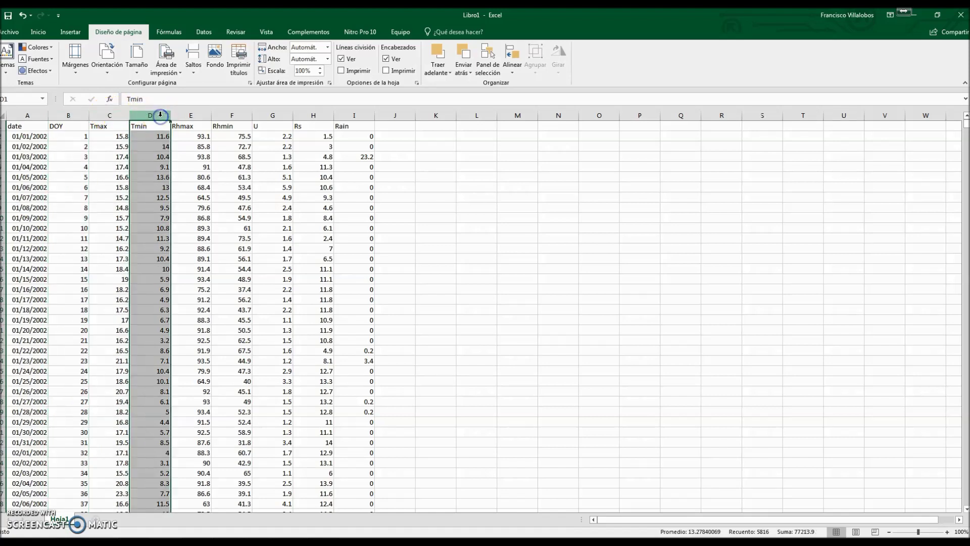
click(199, 111)
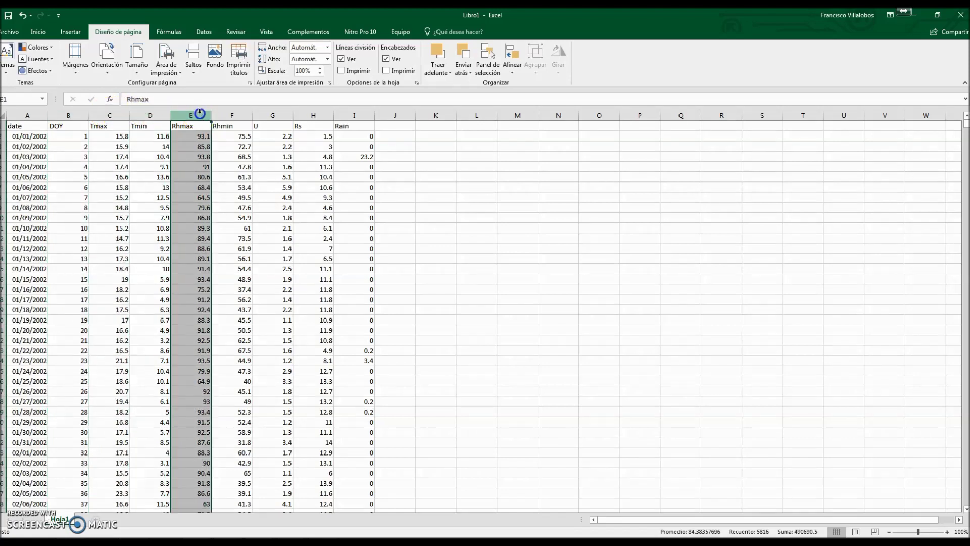
click(240, 111)
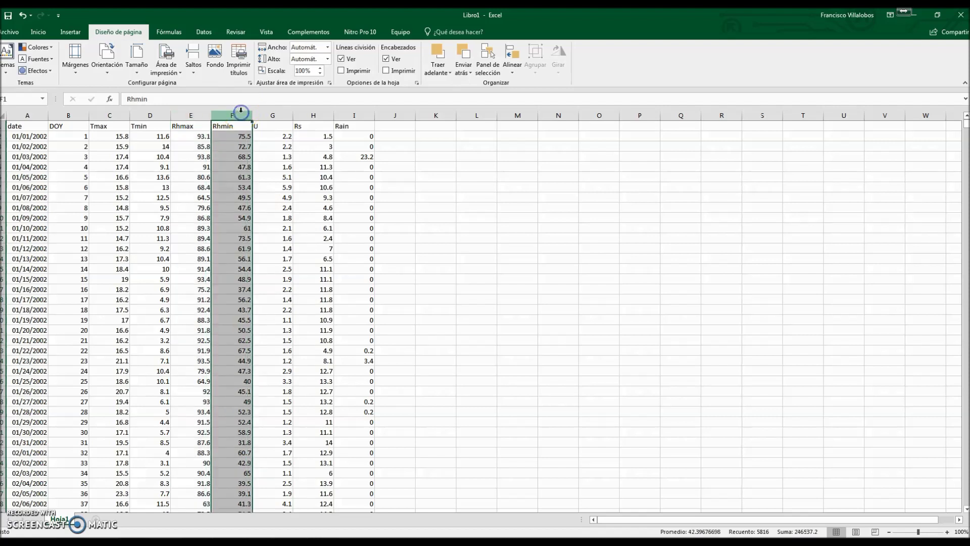
click(284, 111)
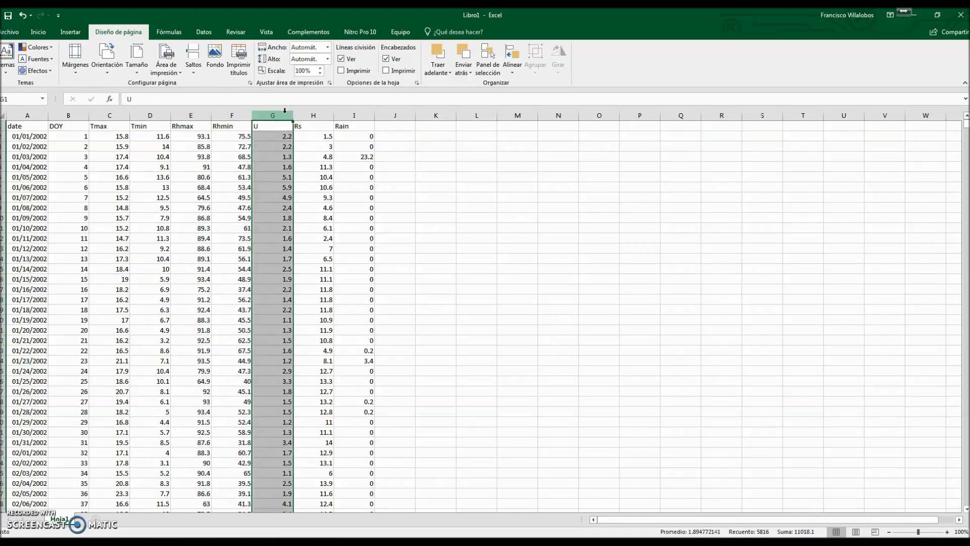
click(318, 112)
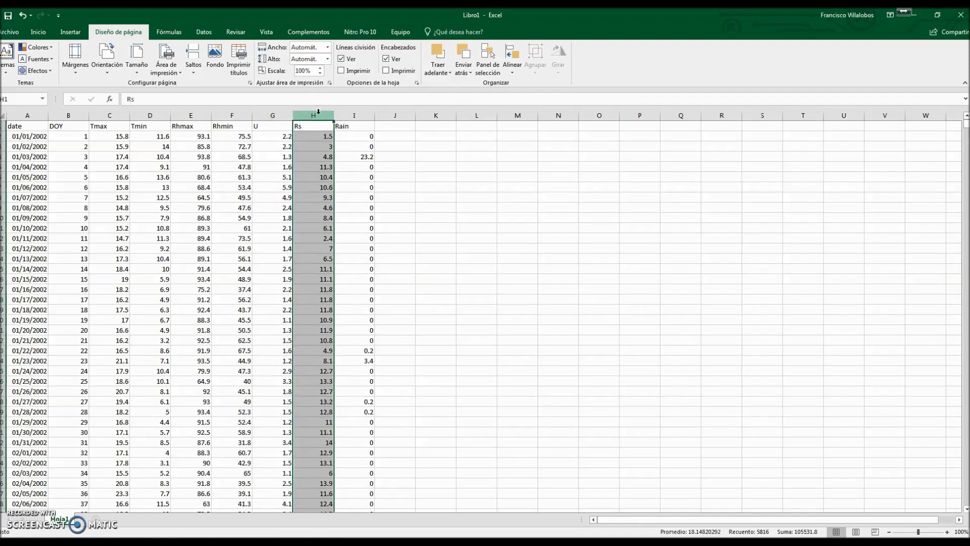
click(354, 114)
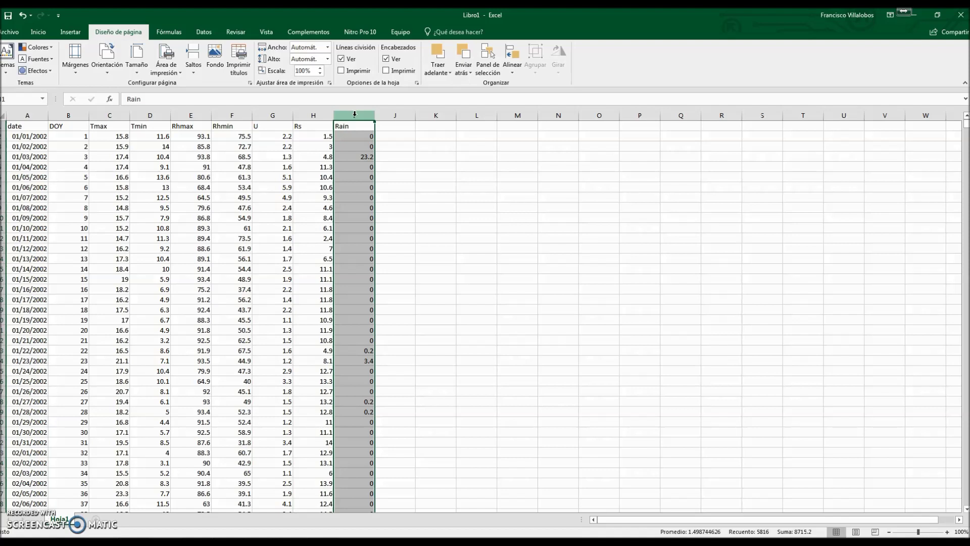
click(404, 114)
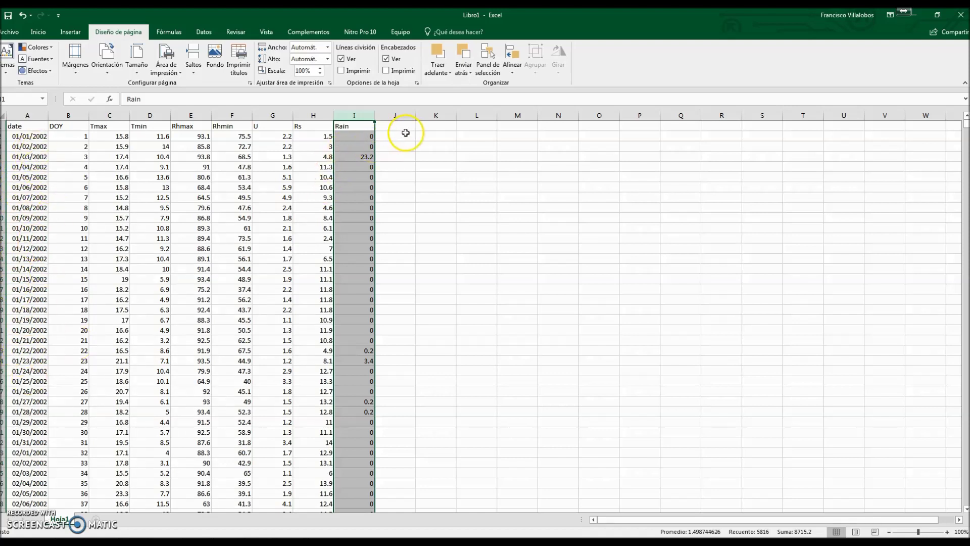
Step: Enter the formula =DIA(A2) in cell J2 to extract the day from the first date
click(400, 135)
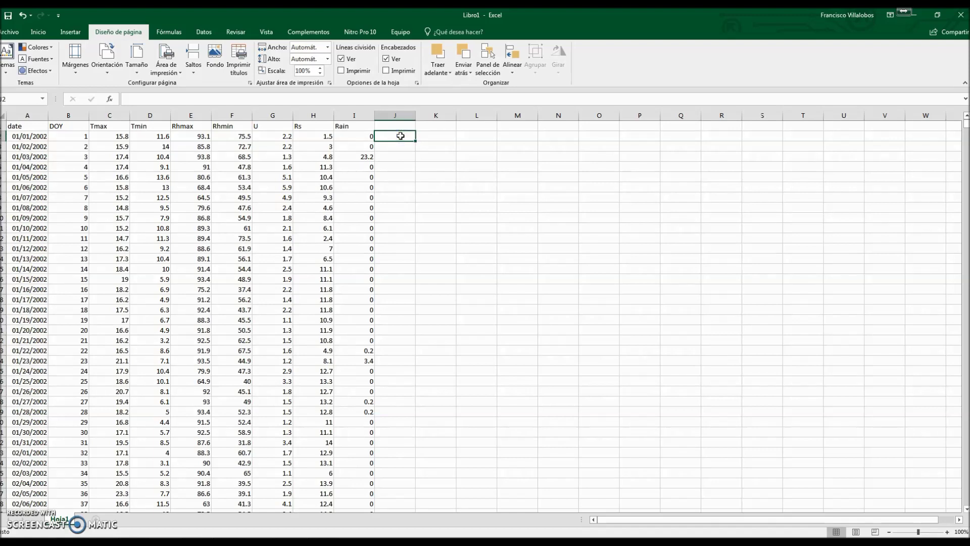
text(=)
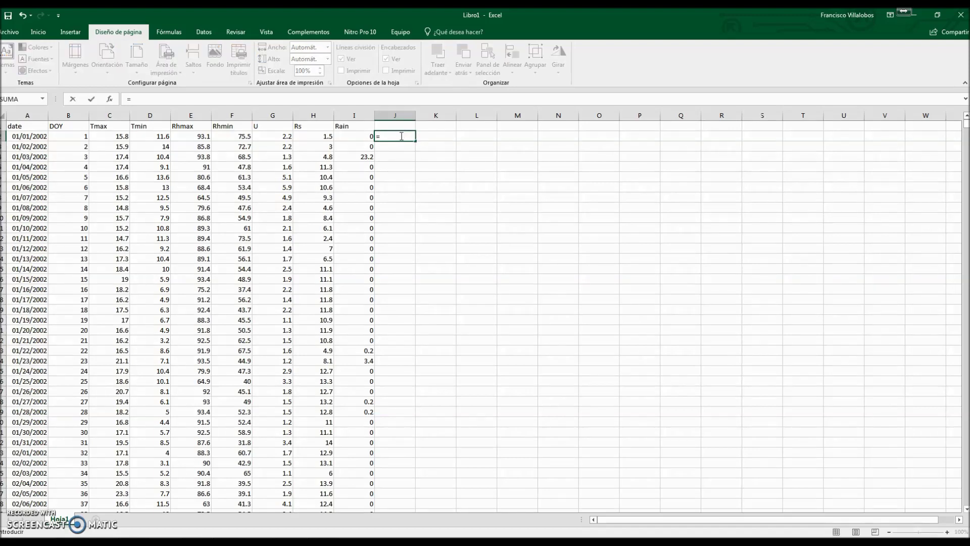
text(dia)
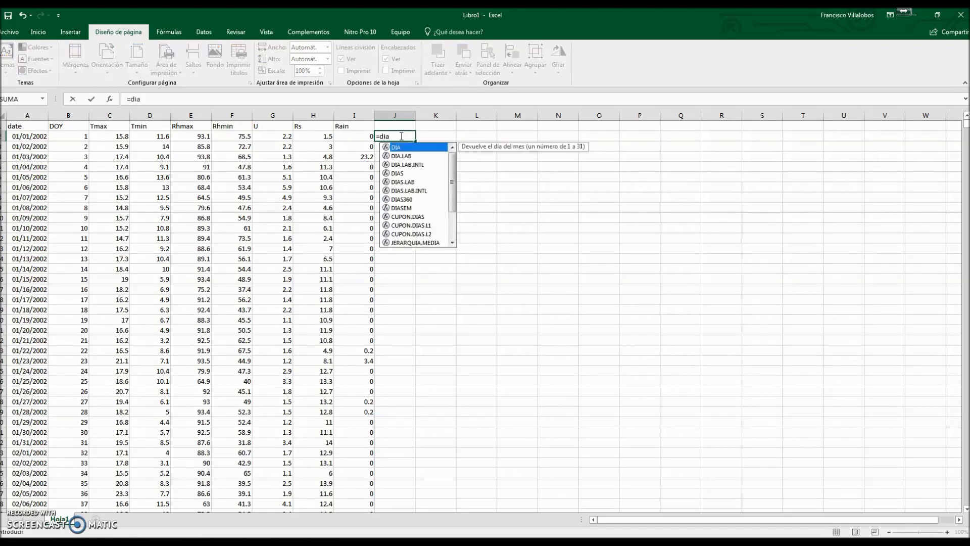
text(()
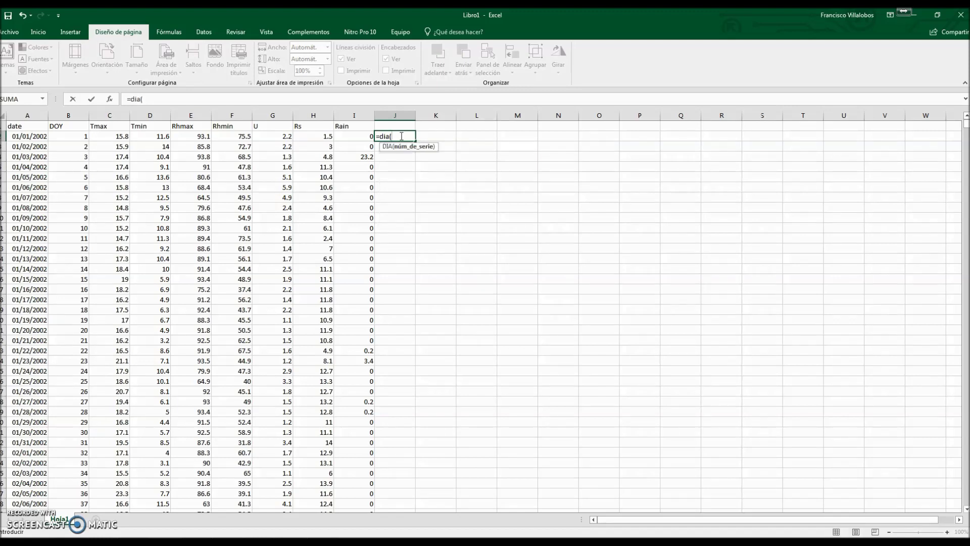
click(28, 136)
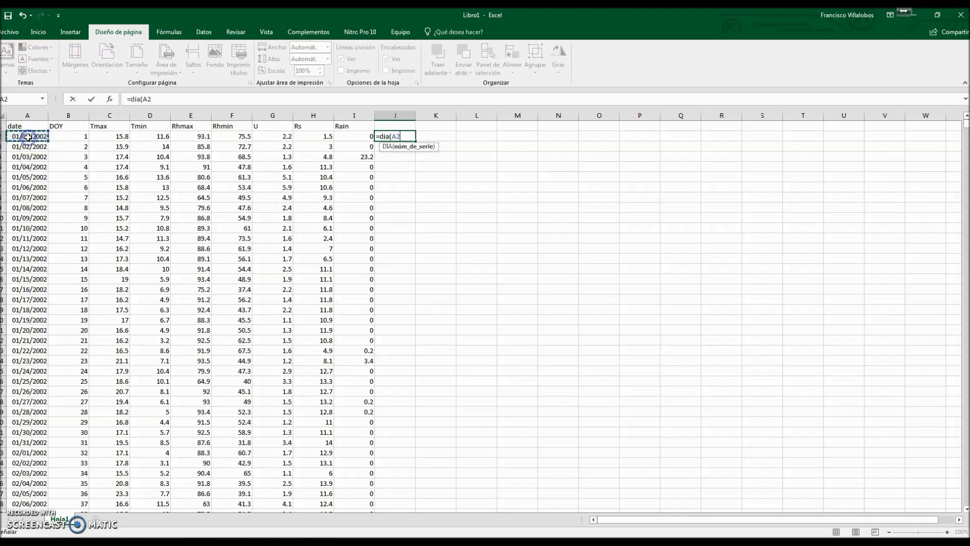
text())
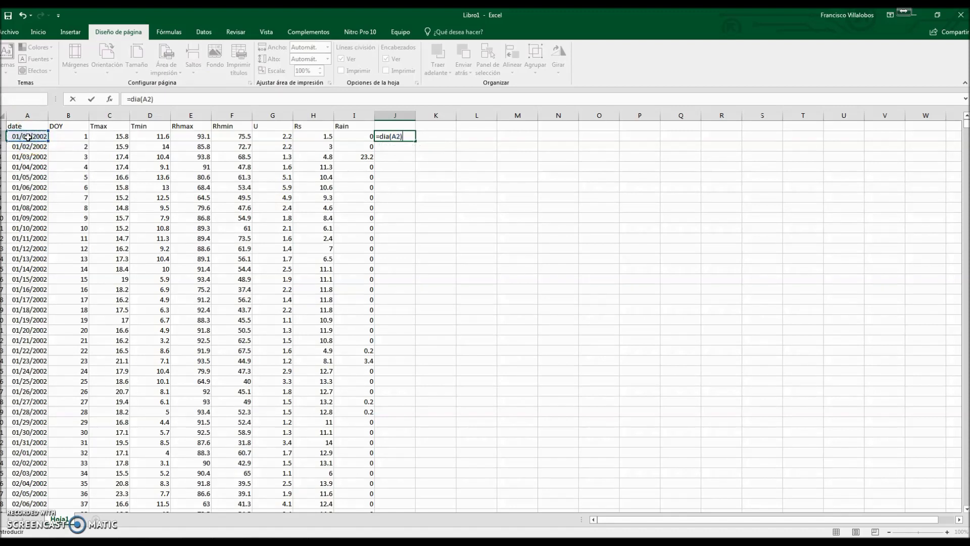
key(Return)
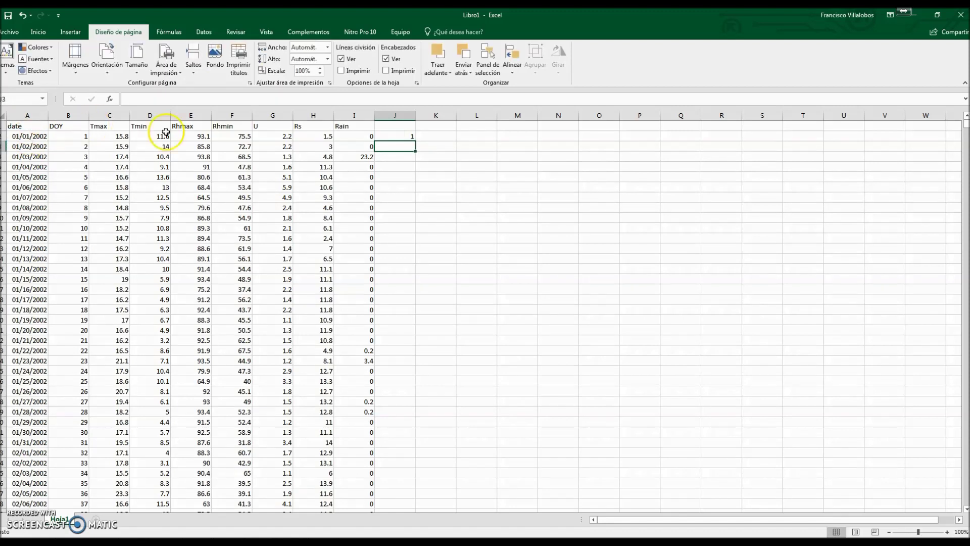
Step: Fill the day formula from J2 down column J for all data rows
click(403, 136)
click(402, 136)
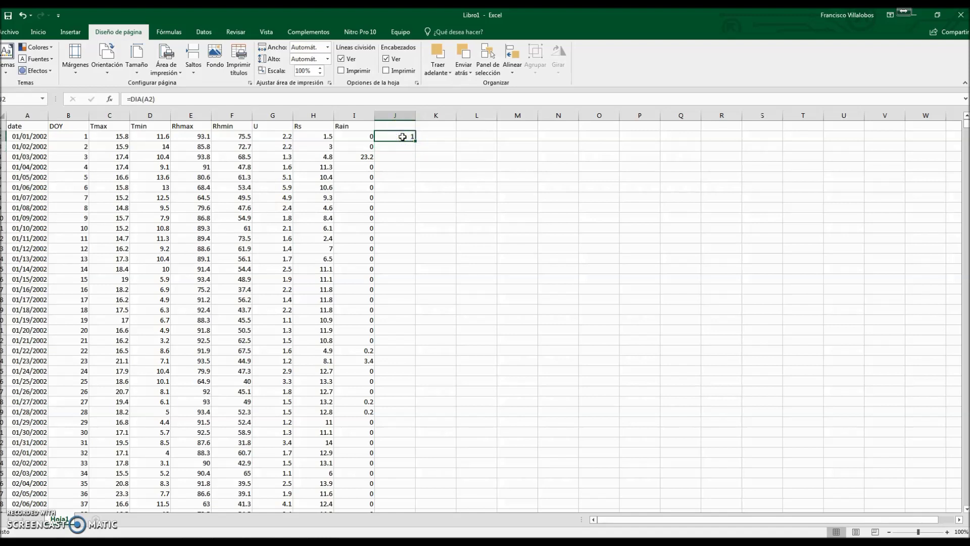
key(ctrl+c)
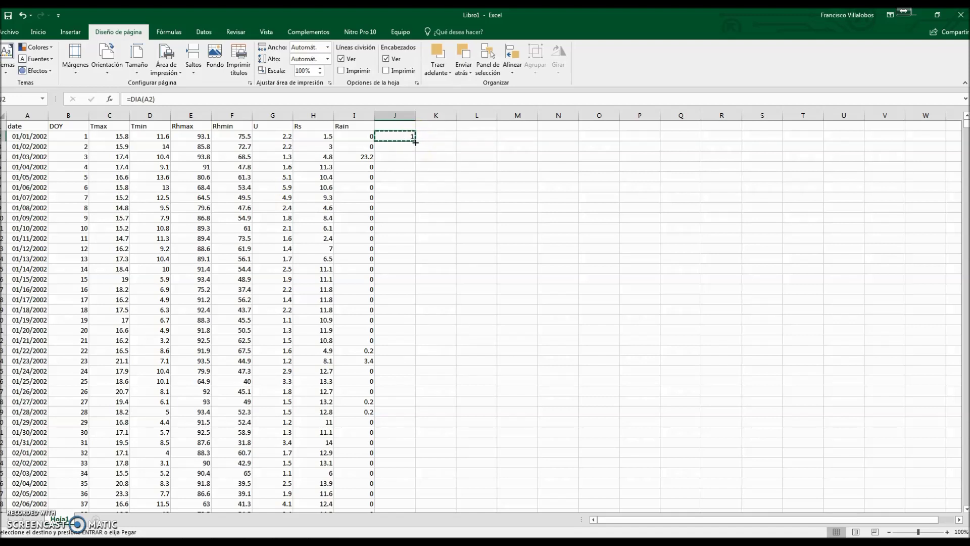
double_click(415, 142)
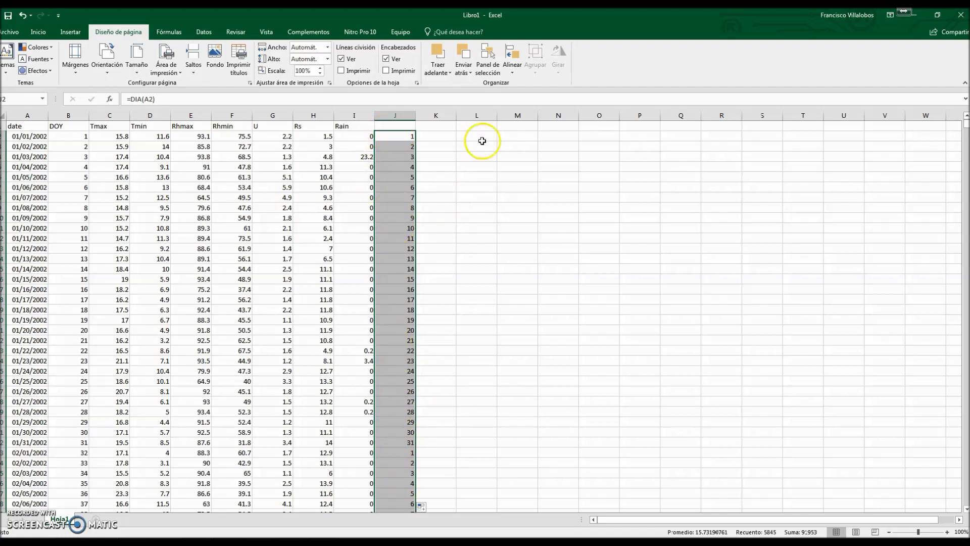
Step: Enter the formula =MES(A2) in cell K2 to extract the month from the first date
click(443, 136)
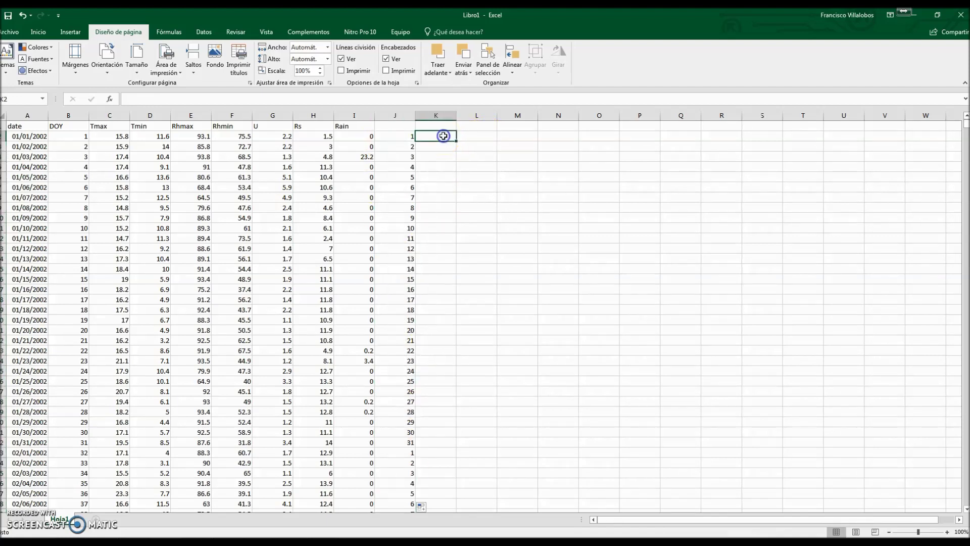
text(=)
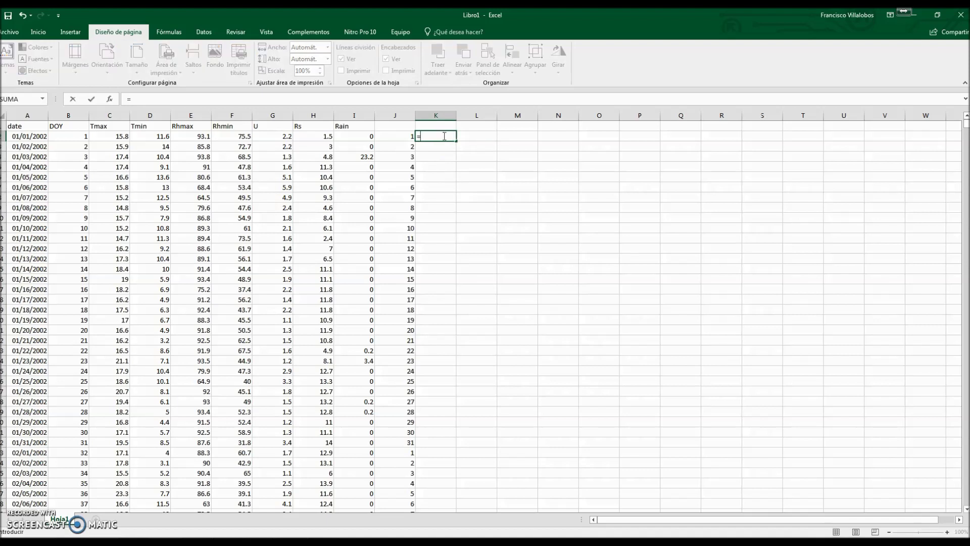
text(mes()
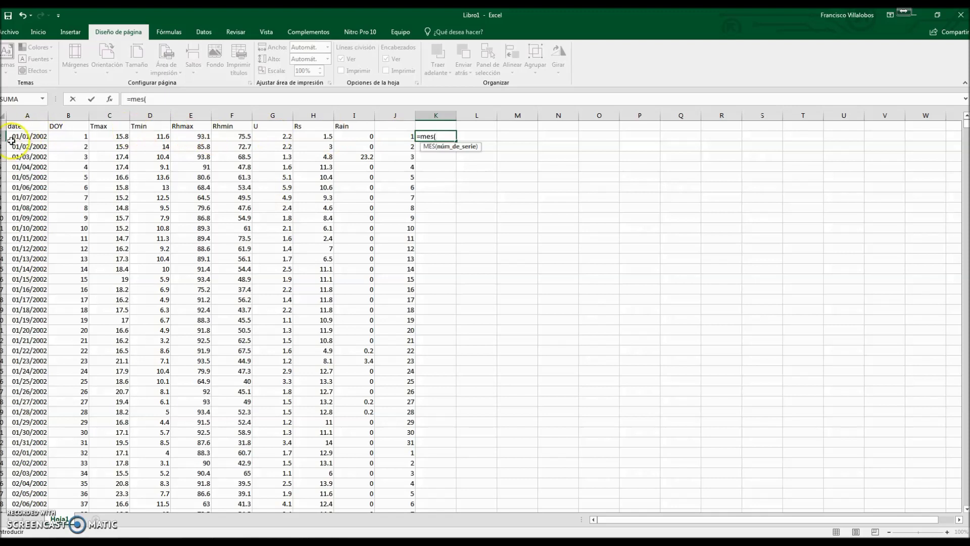
click(27, 137)
text())
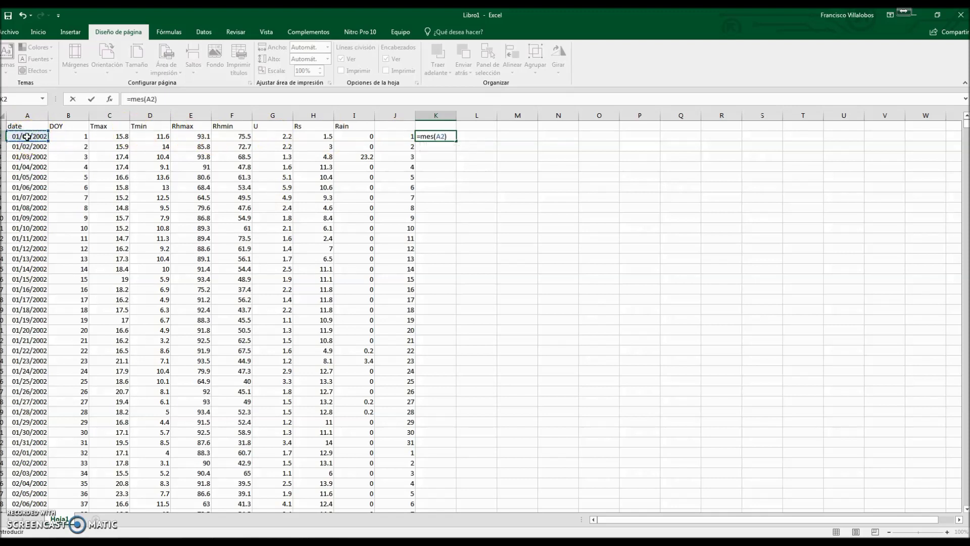
key(Return)
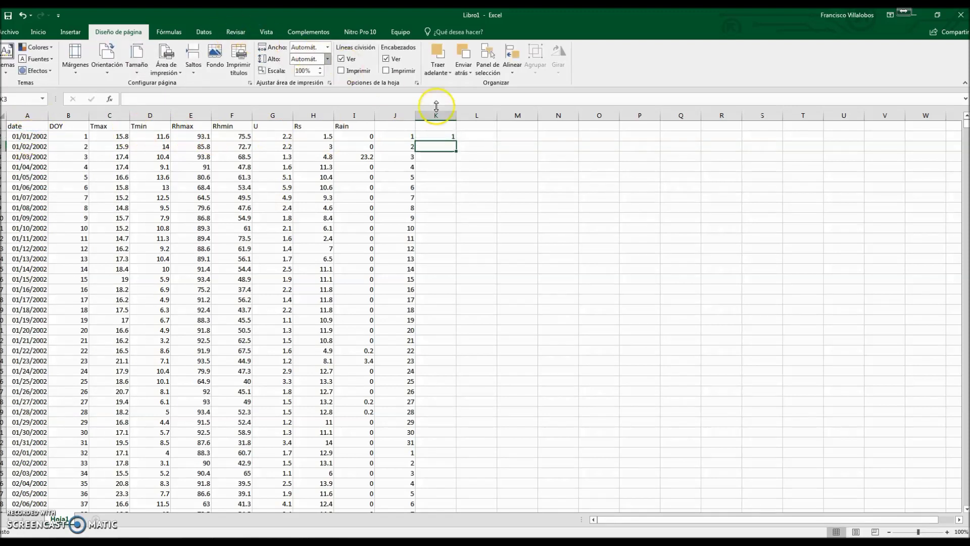
Step: Fill the month formula from K2 down column K for all data rows
click(442, 137)
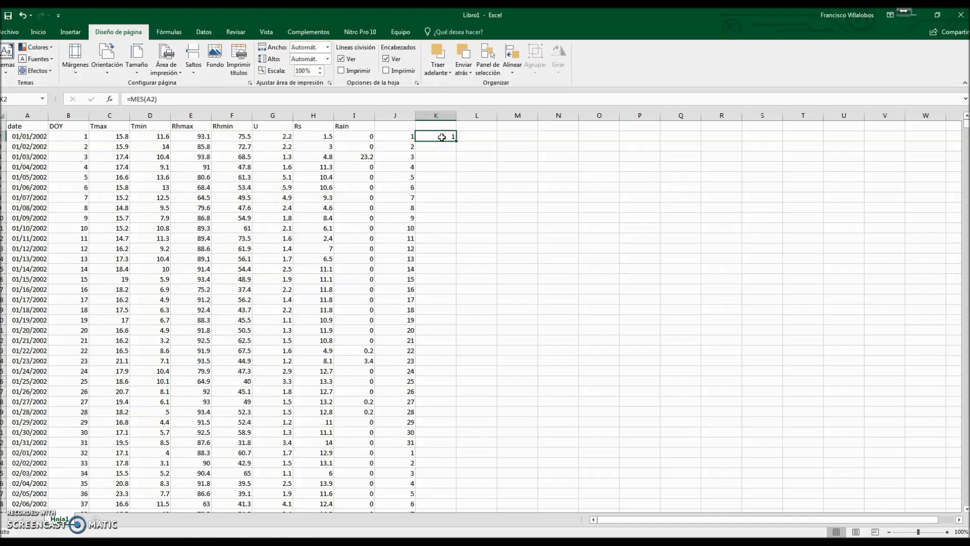
key(ctrl+c)
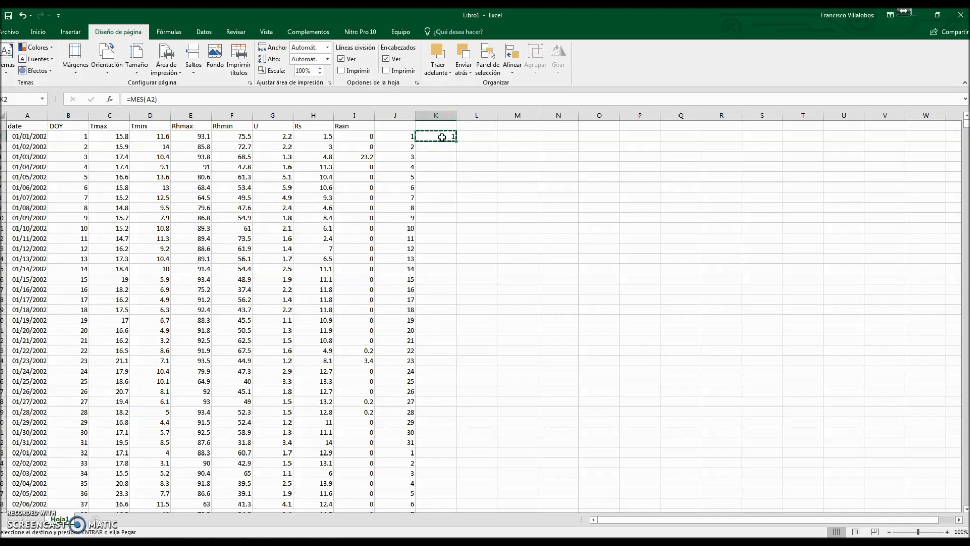
click(456, 140)
double_click(456, 140)
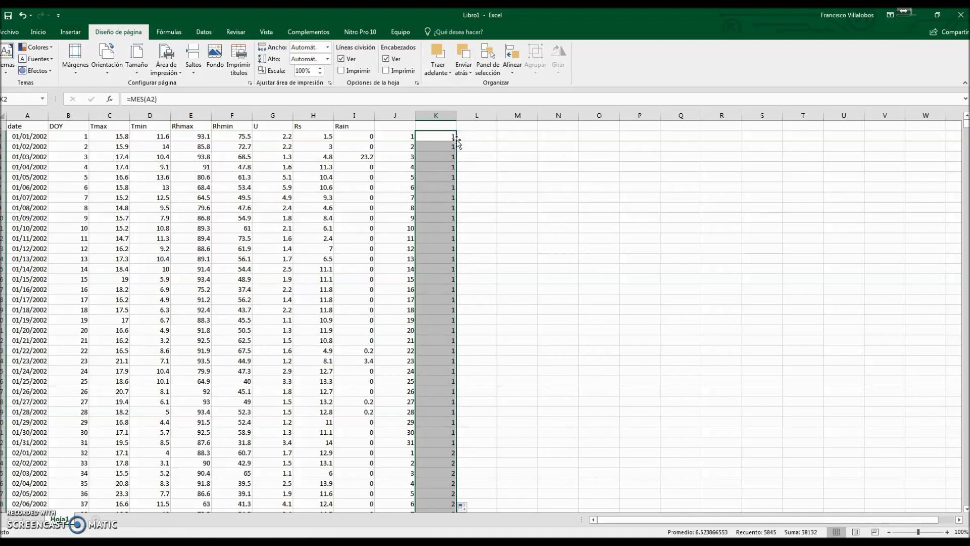
click(434, 137)
Step: Enter the formula =AÑO(A2) in cell L2 to extract the year from the first date
click(475, 136)
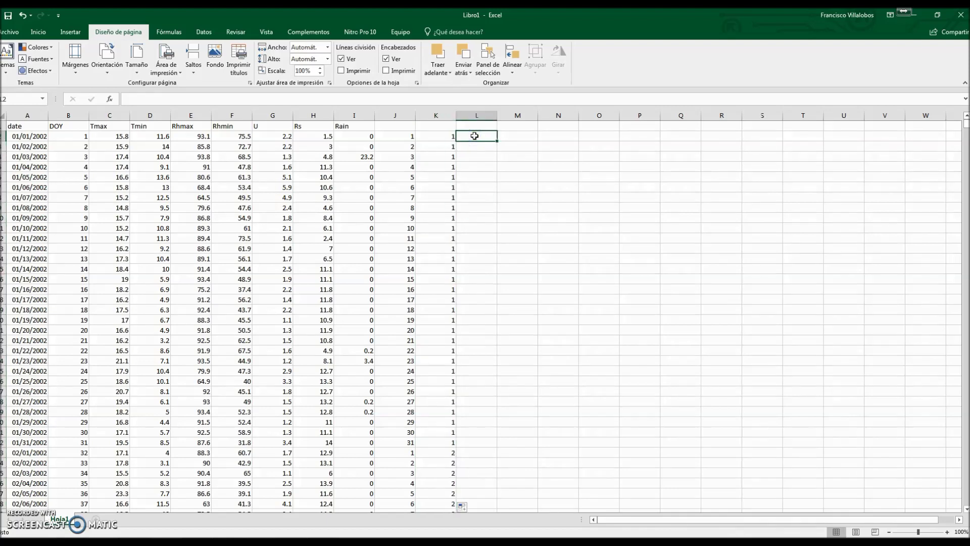
text(=año)
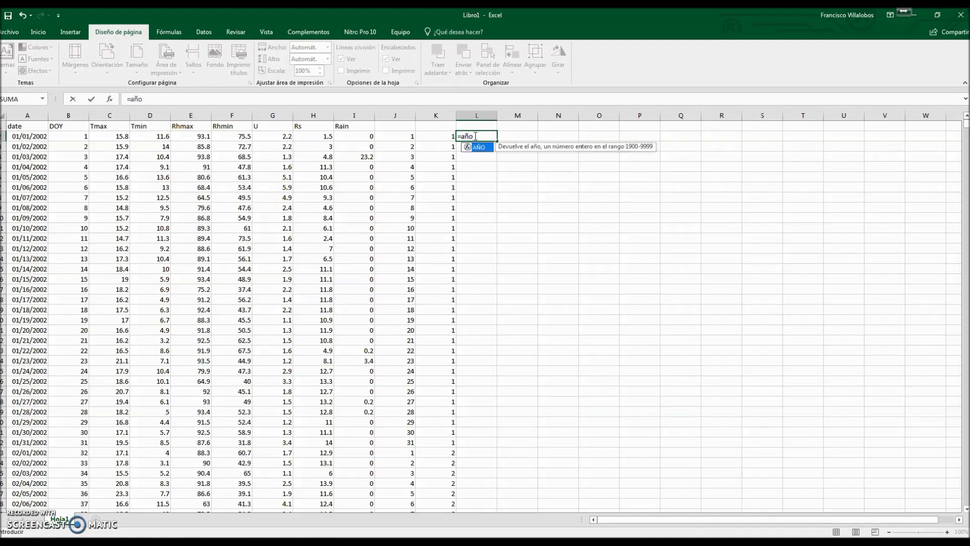
text(()
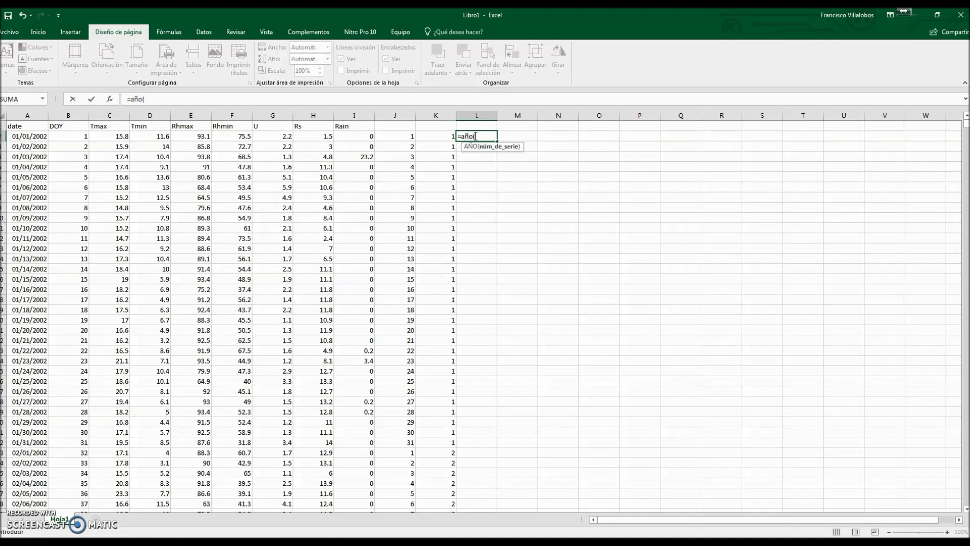
click(31, 136)
key(Return)
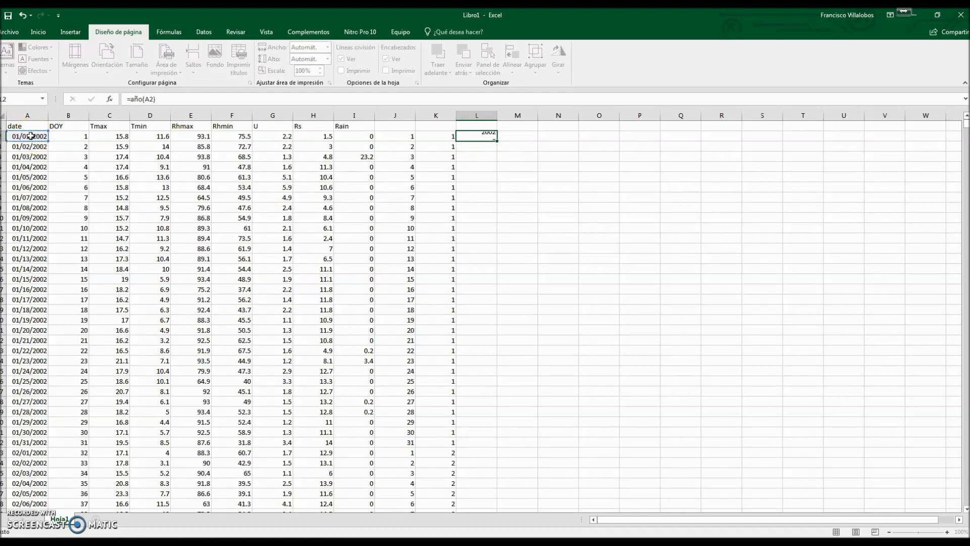
Step: Fill the year formula from L2 down column L for all data rows
click(478, 136)
key(ctrl+c)
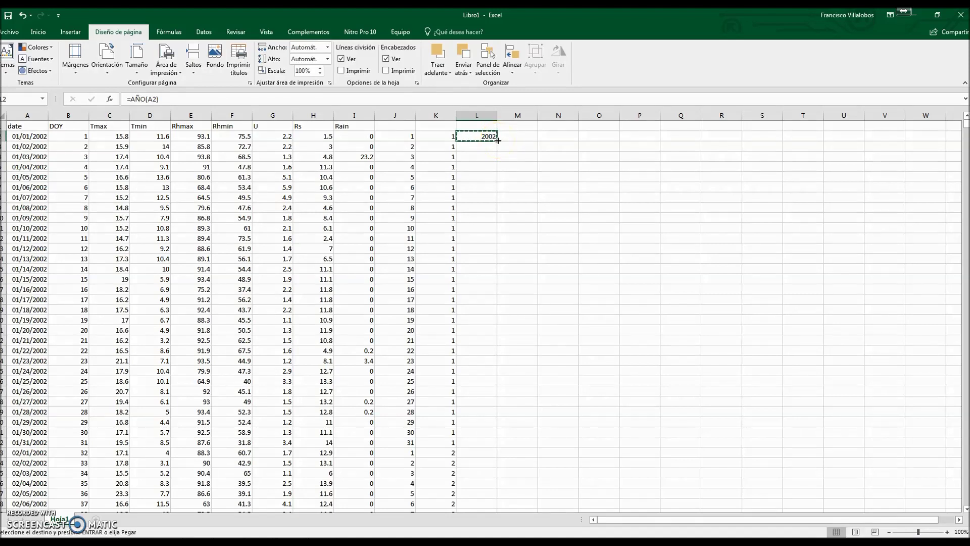
double_click(497, 141)
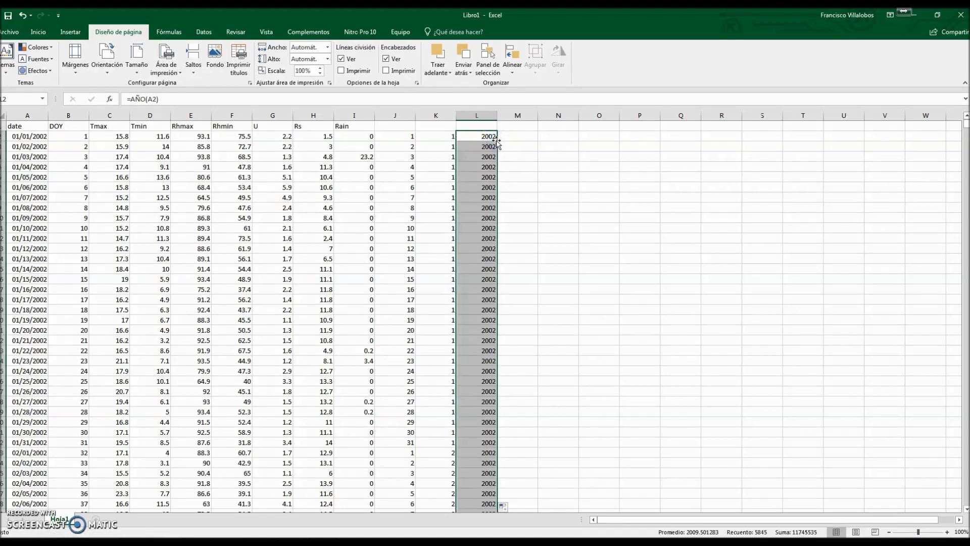
Step: Label the three derived columns in J1, K1 and L1 as "day of month", "month" and "year"
click(402, 125)
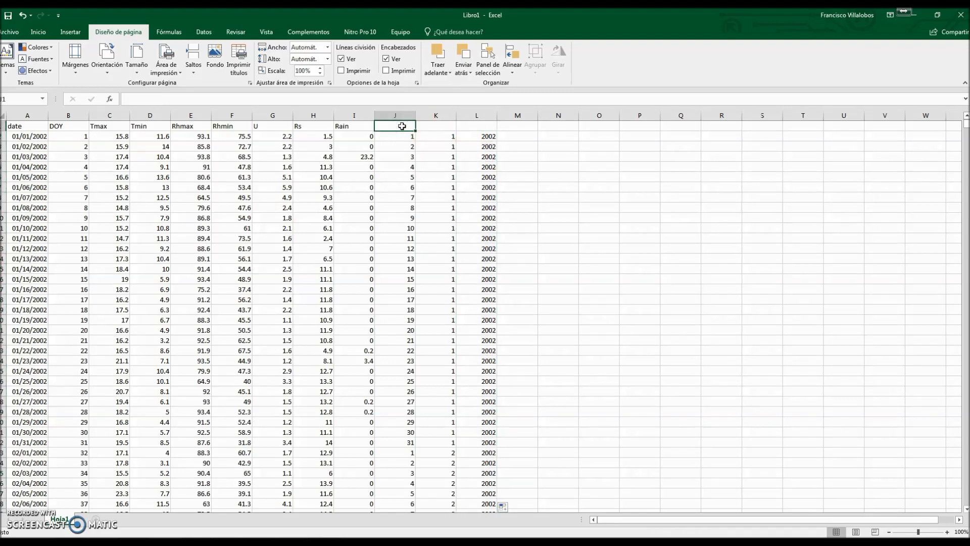
text(d)
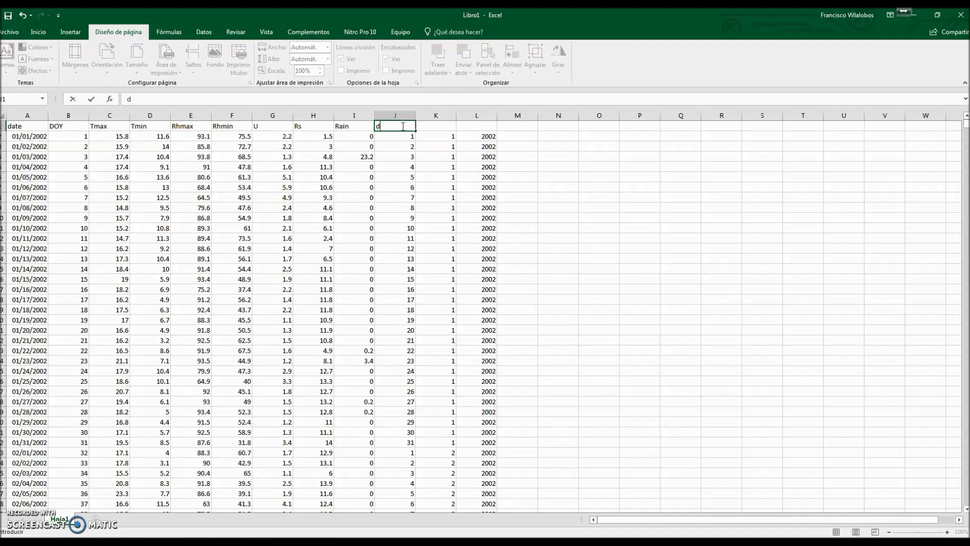
text(ay of month)
key(Tab)
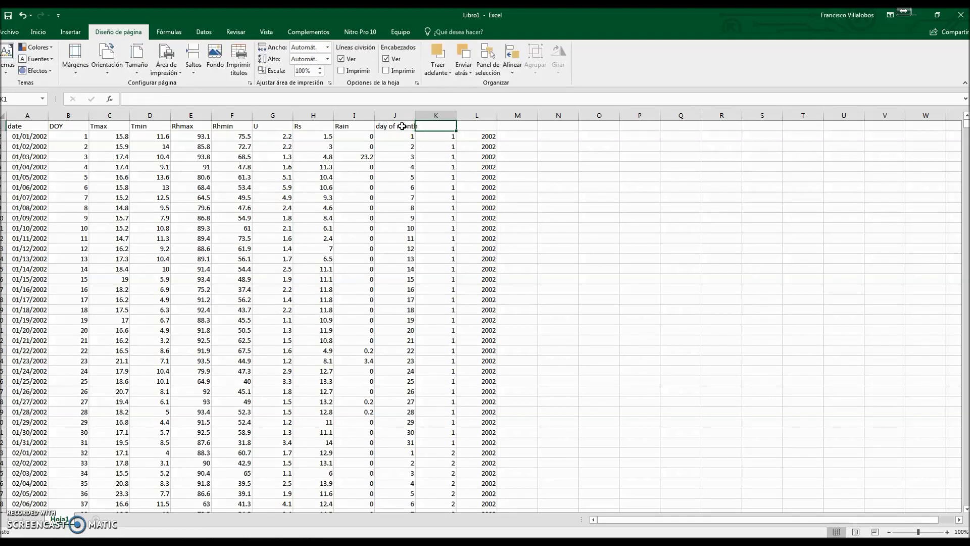
text(month)
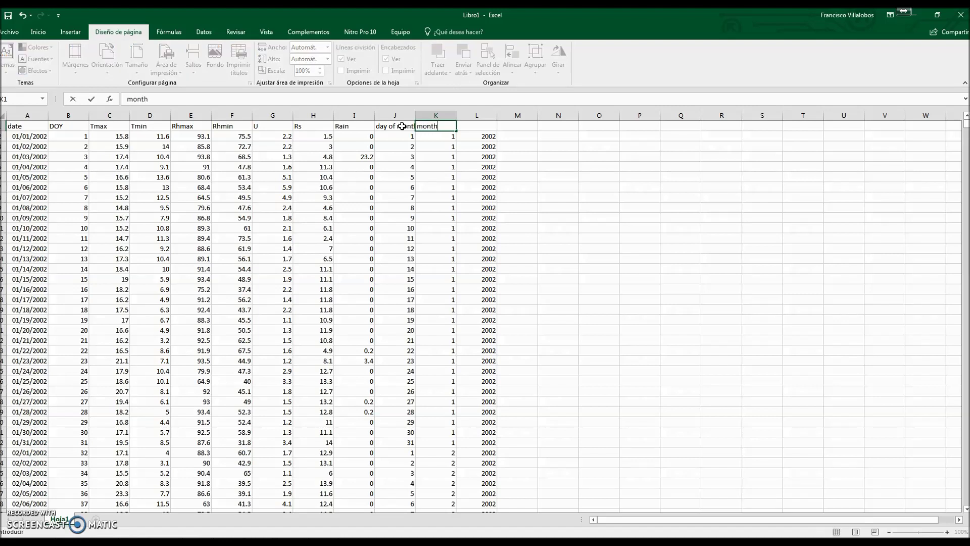
key(Tab)
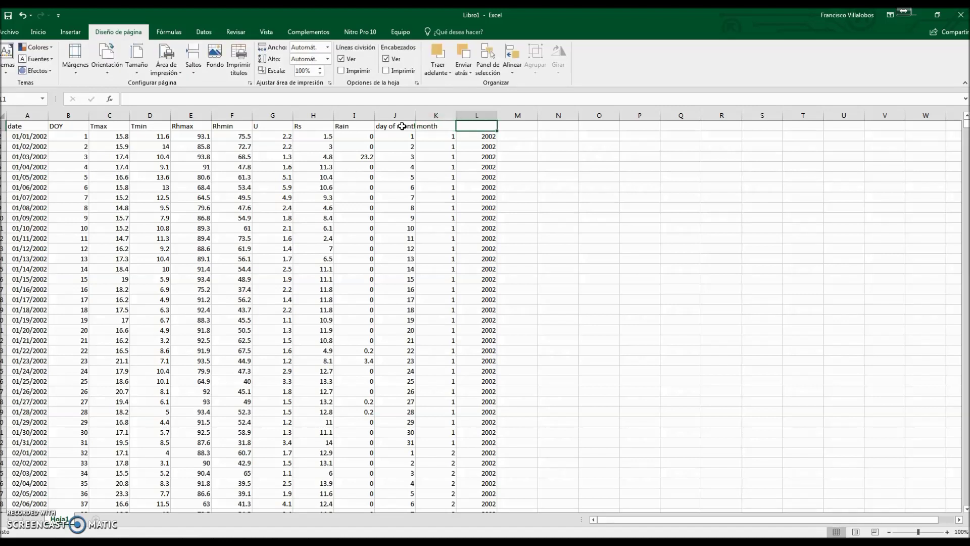
text(year)
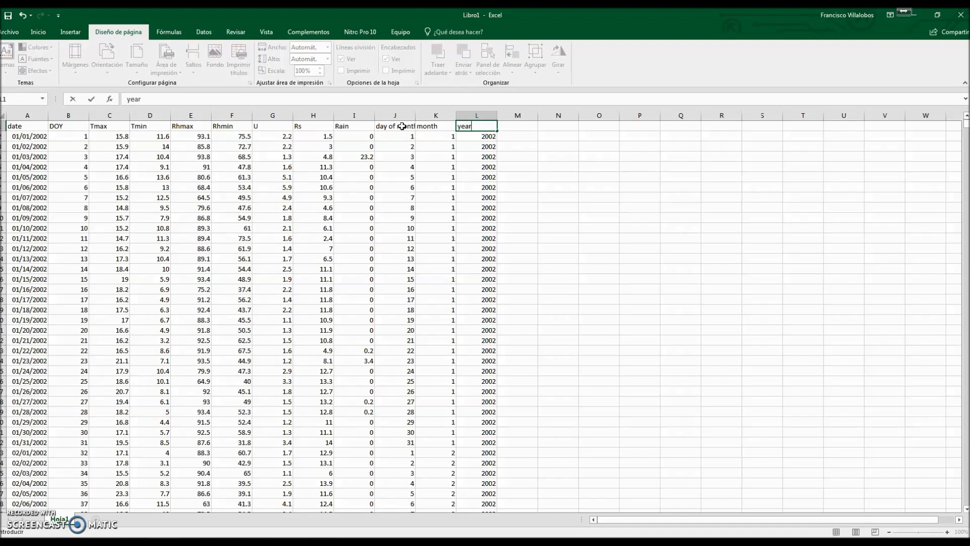
key(Tab)
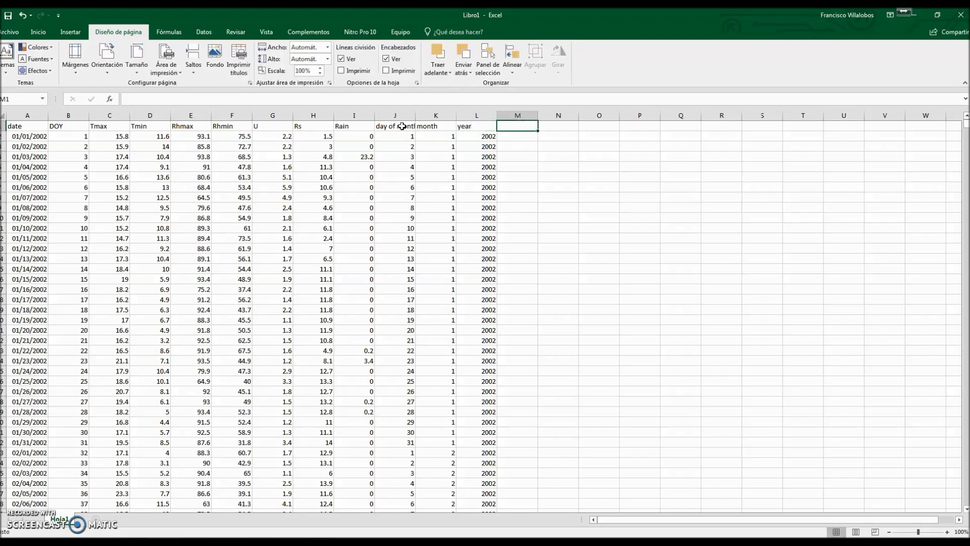
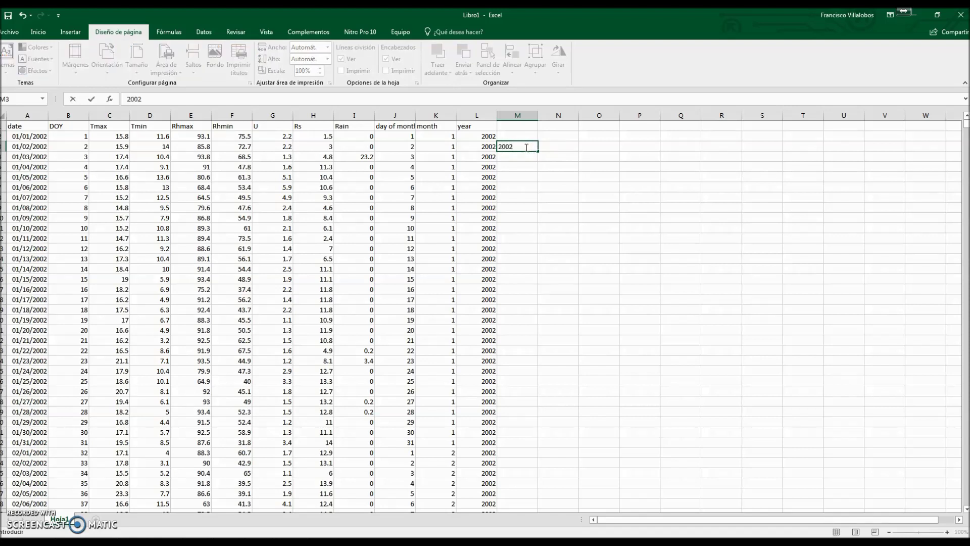
Step: Enter 2002 as the first year in cell N3 and clear the misplaced 2002 from cell M3
key(Tab)
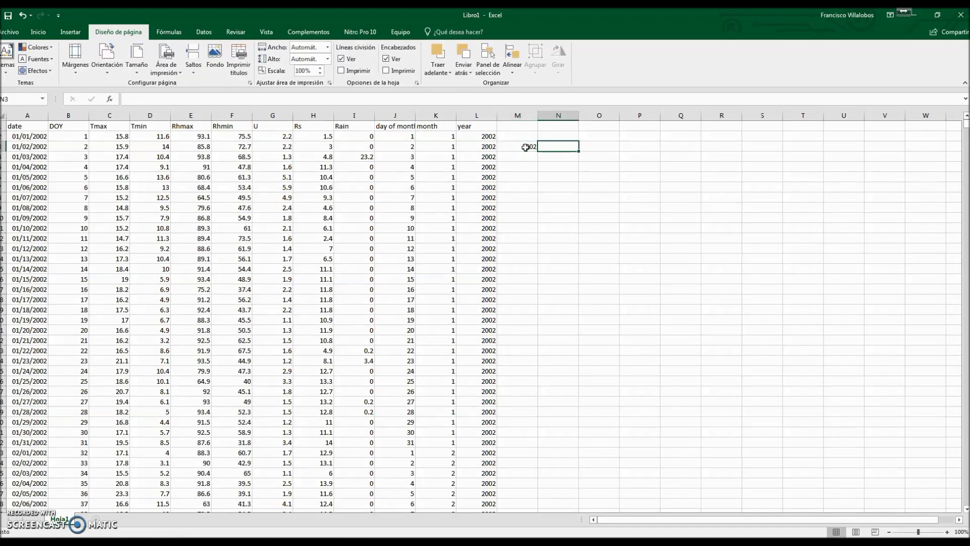
click(559, 147)
click(558, 148)
click(559, 146)
text(2002)
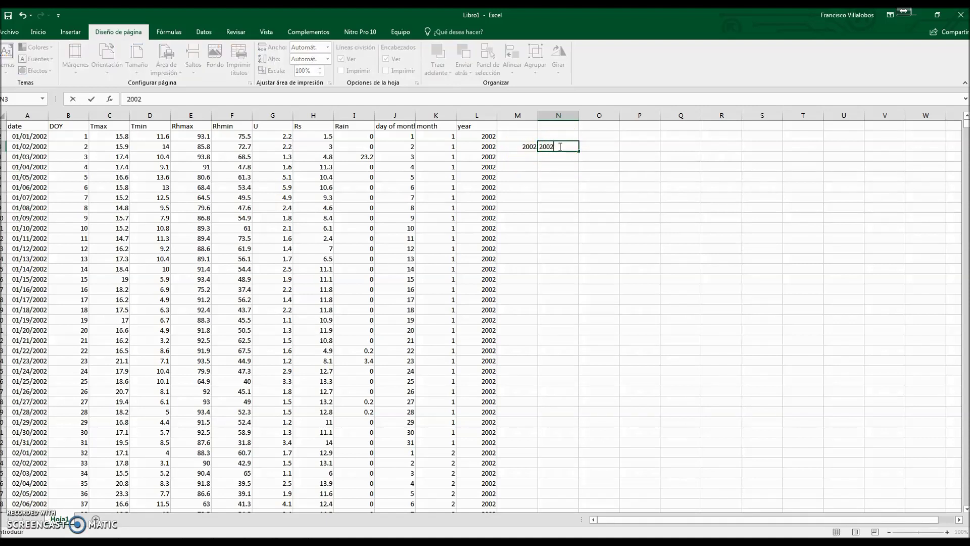
key(Return)
click(516, 146)
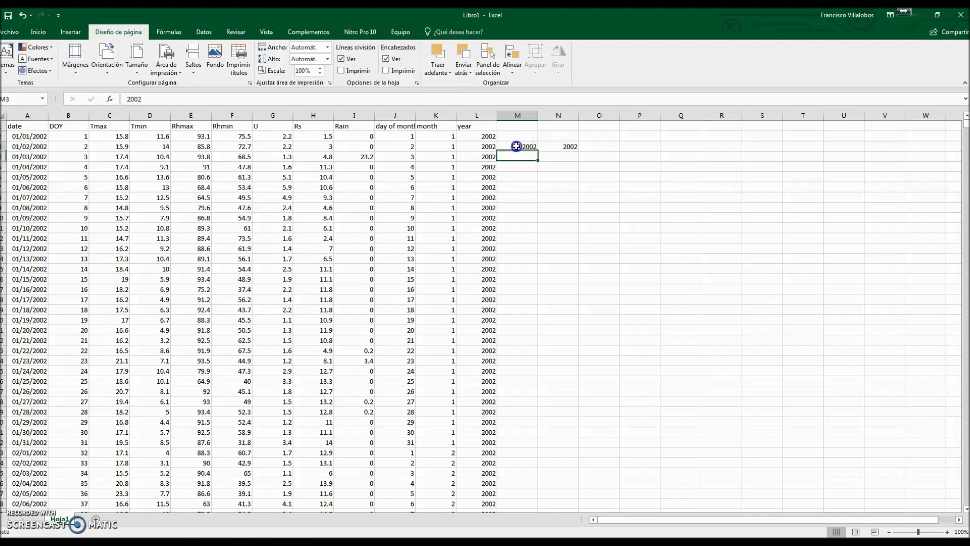
key(Delete)
Step: Enter the formula =N3+1 in cell N4 to produce the second year of the list
click(563, 158)
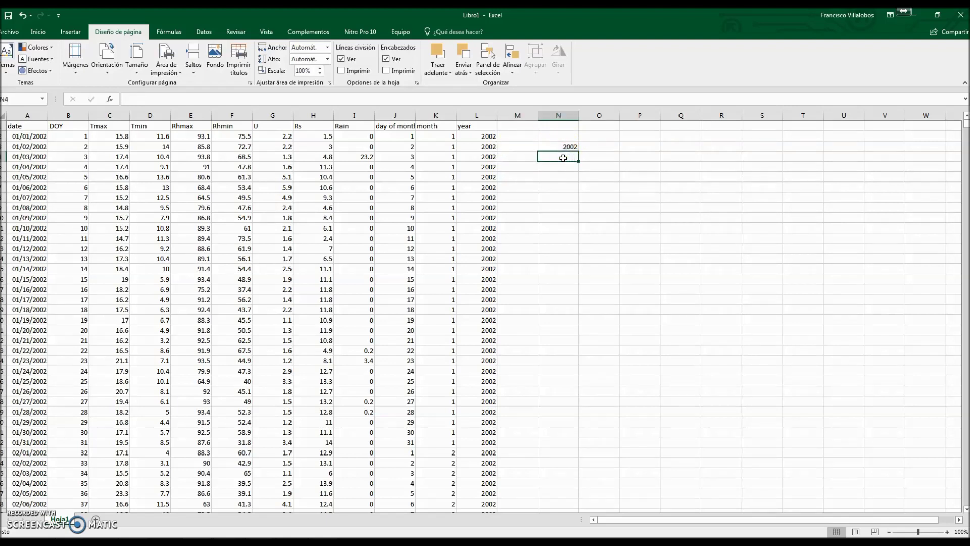
text(=)
click(567, 146)
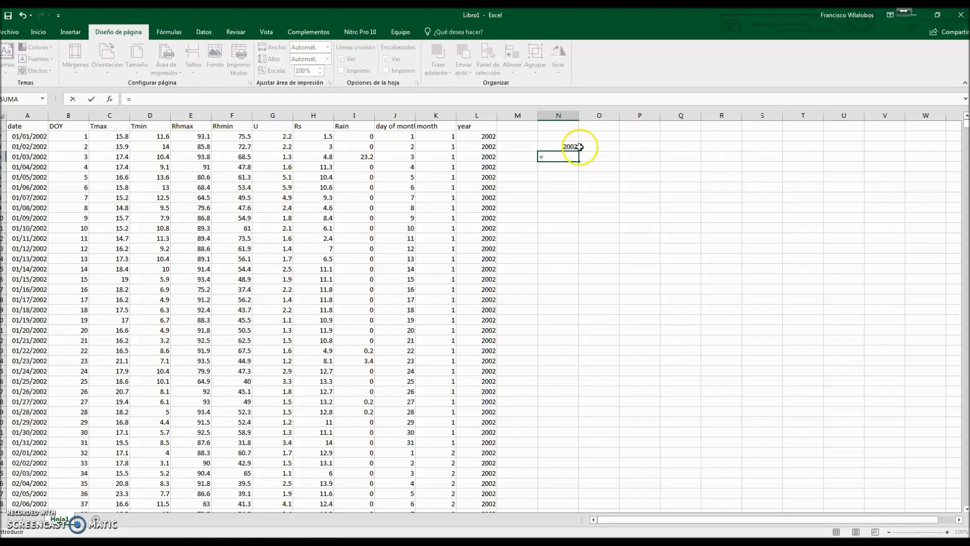
text(+1)
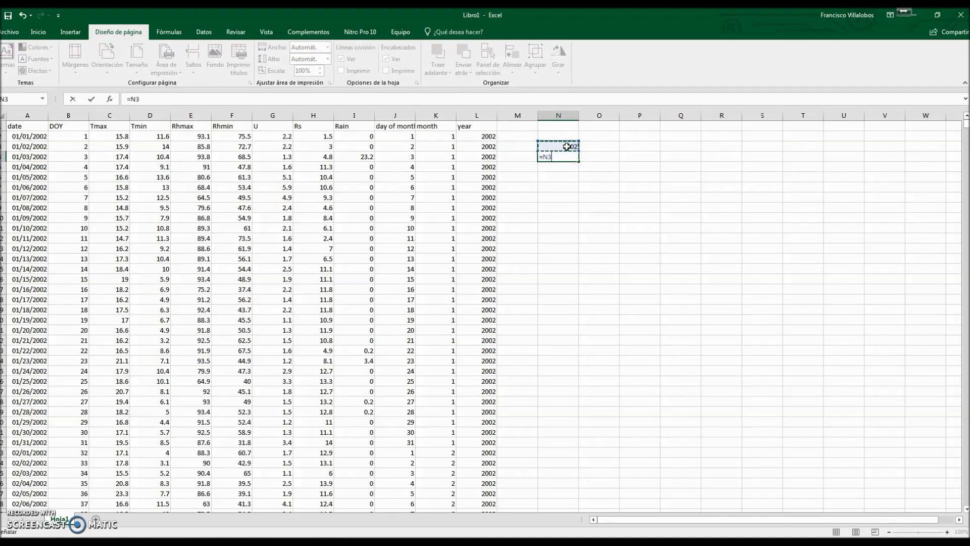
key(Return)
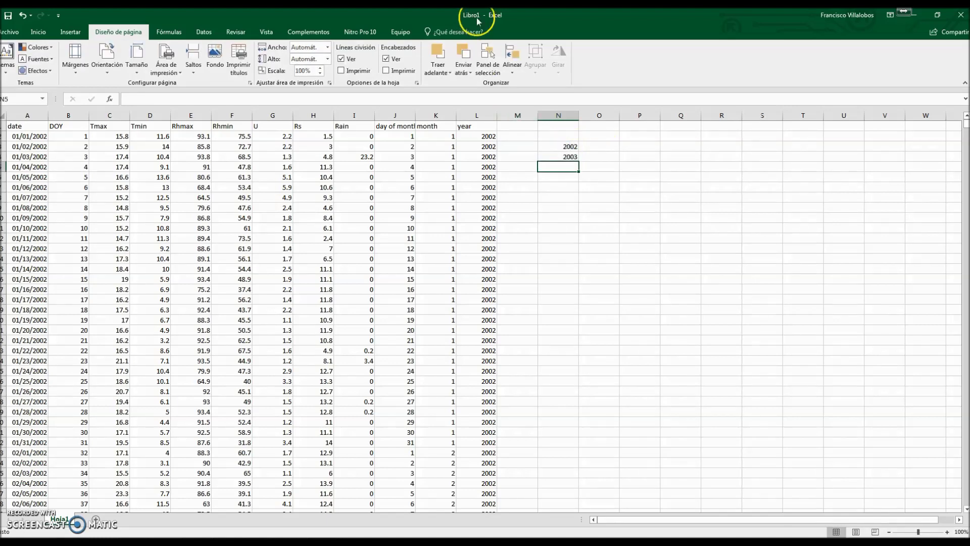
Step: Copy the year formula from N4 down through N22 and clear the surplus years after 2017 in N19:N22
click(560, 157)
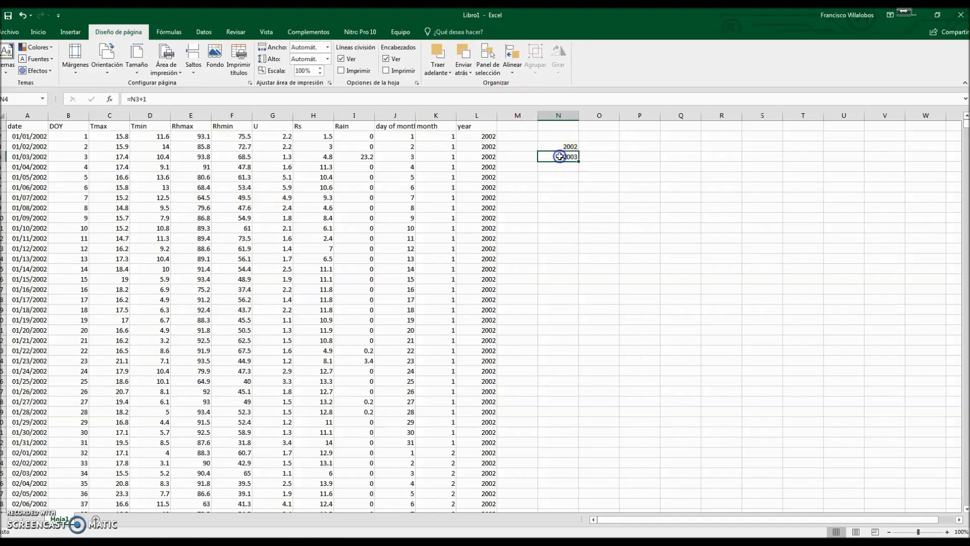
key(ctrl+c)
drag(562, 166, 558, 340)
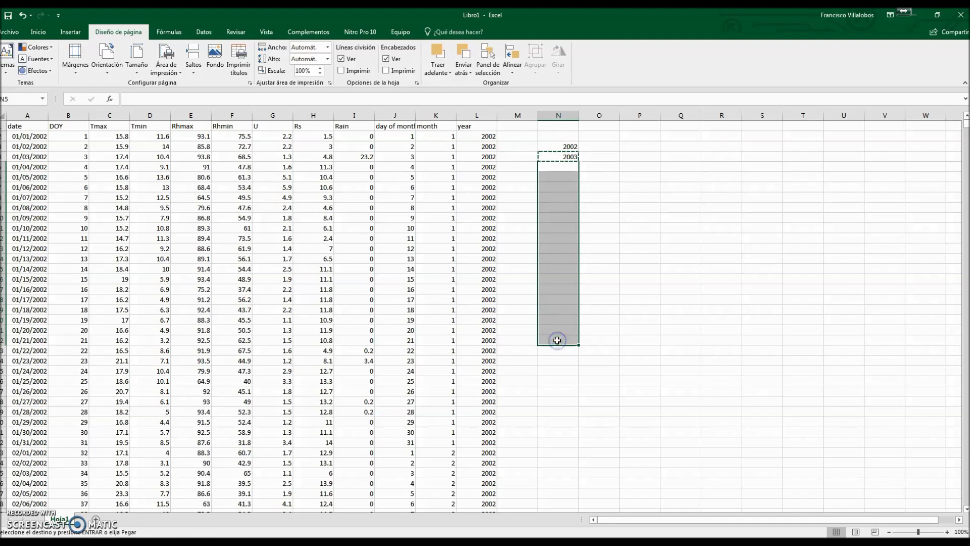
key(ctrl+v)
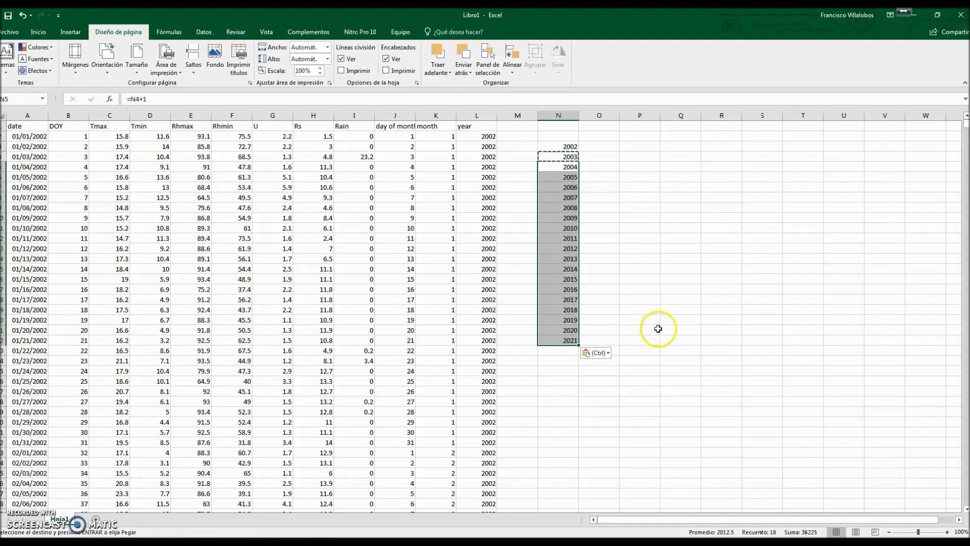
drag(554, 310, 553, 340)
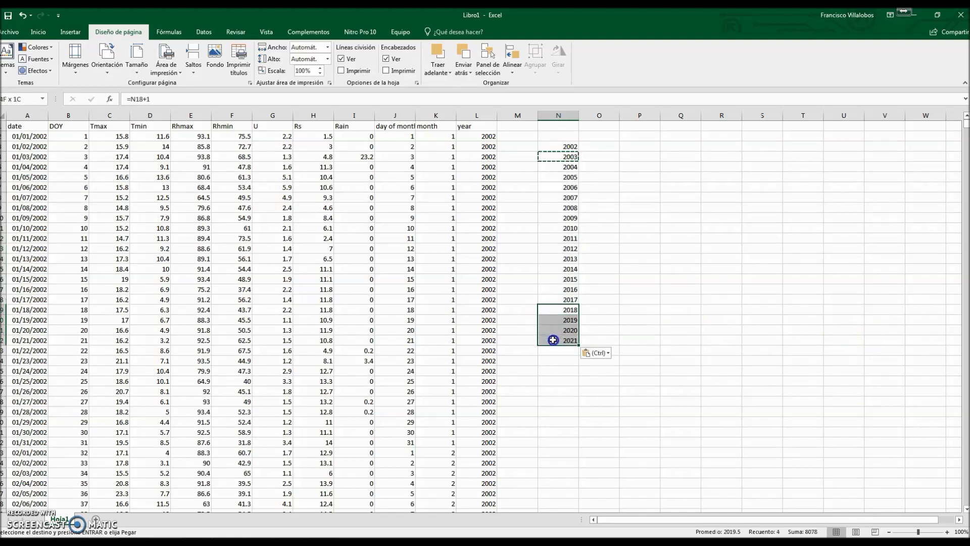
key(Delete)
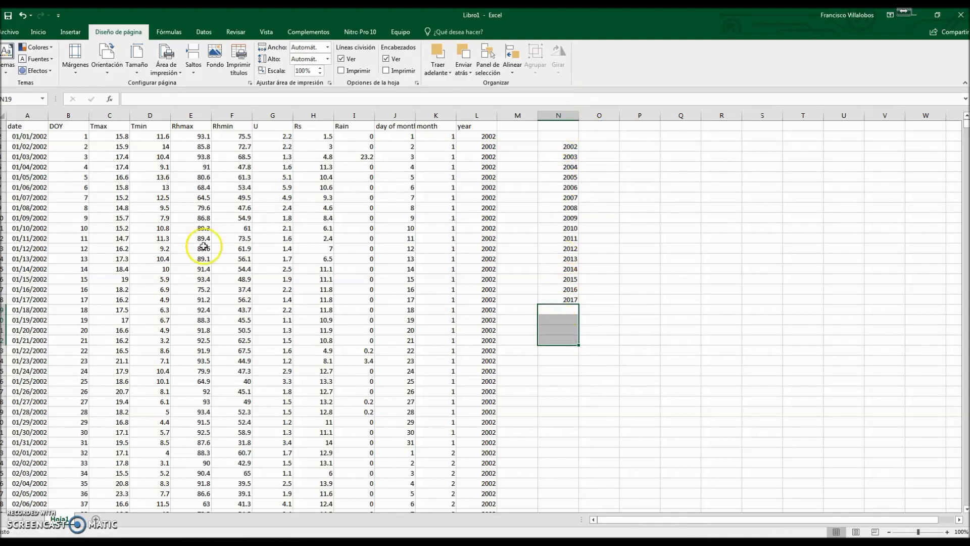
Step: Enter the month numbers 1, 2 and 3 in cells O2, P2 and Q2 above the year list
click(611, 137)
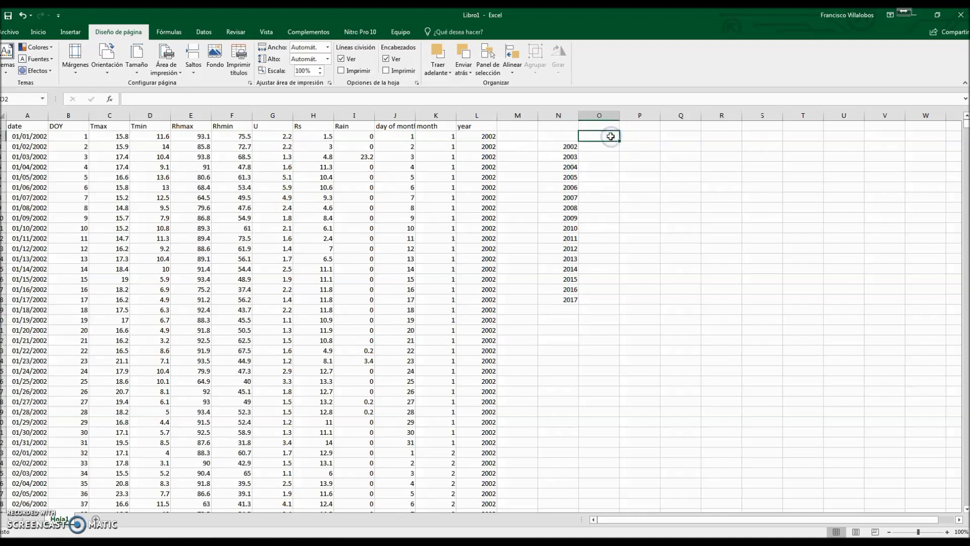
text(1)
key(Tab)
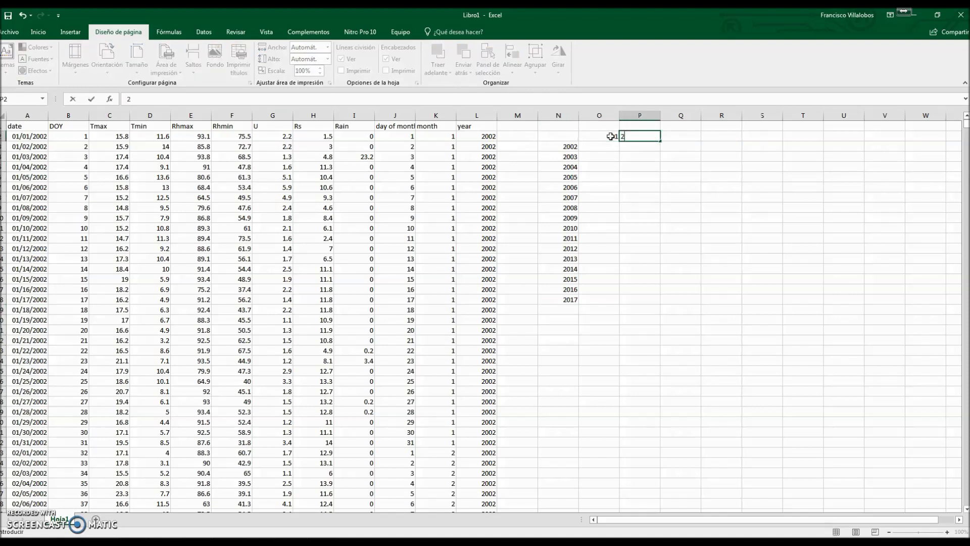
key(Tab)
text(4)
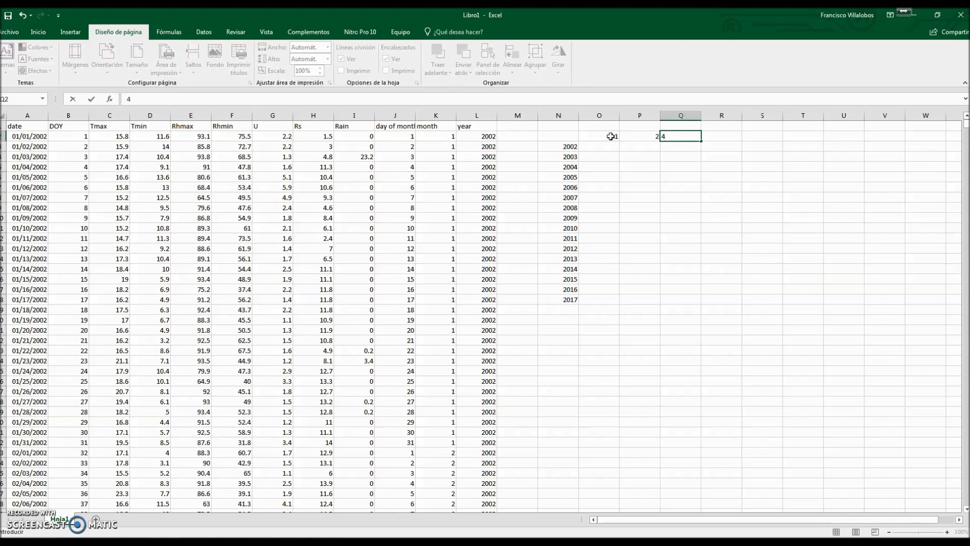
key(Tab)
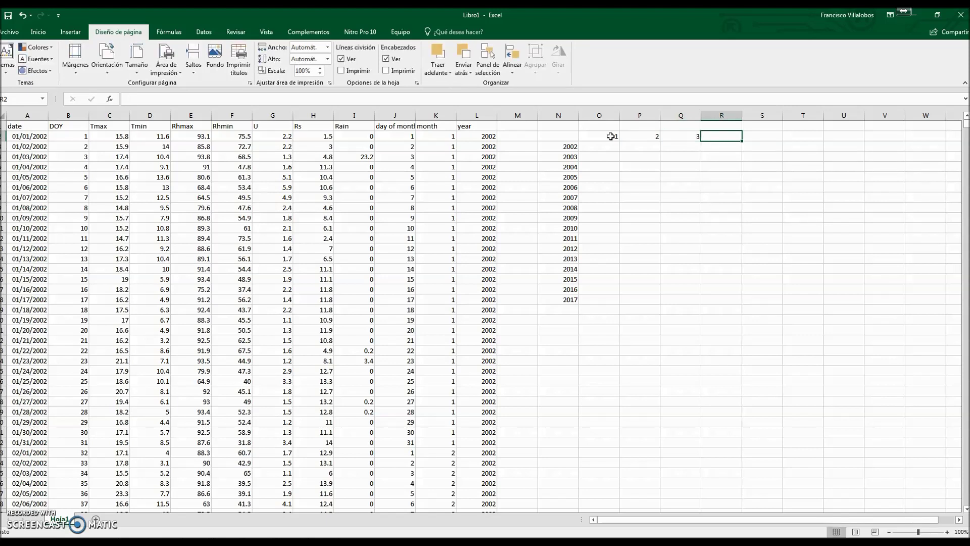
Step: Enter the formula =Q2+1 in cell R2 to produce the fourth month number
click(710, 137)
text(=)
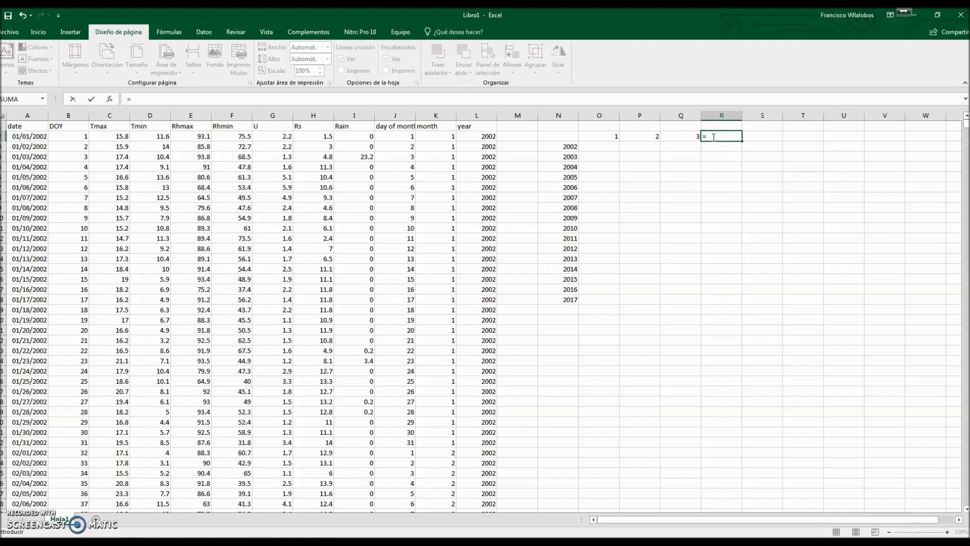
click(684, 136)
text(+1)
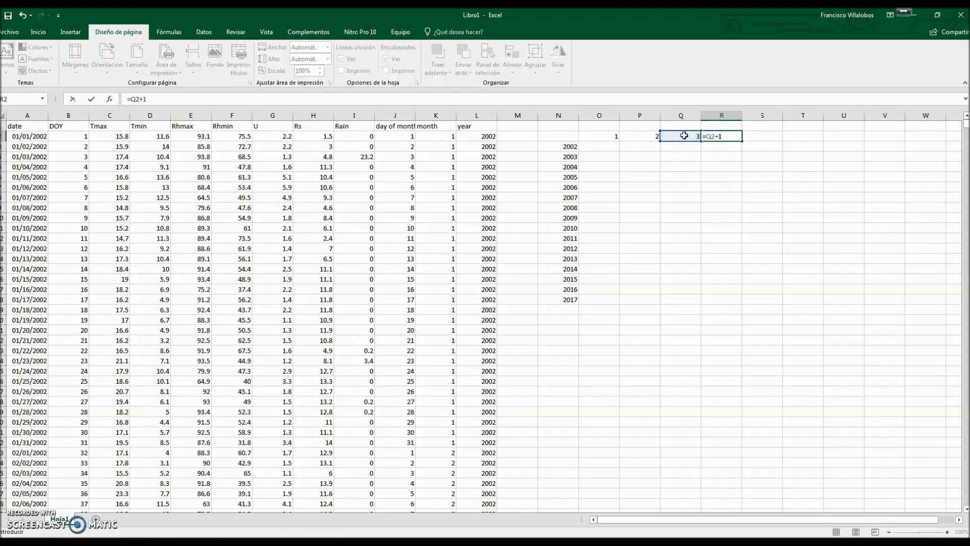
key(Tab)
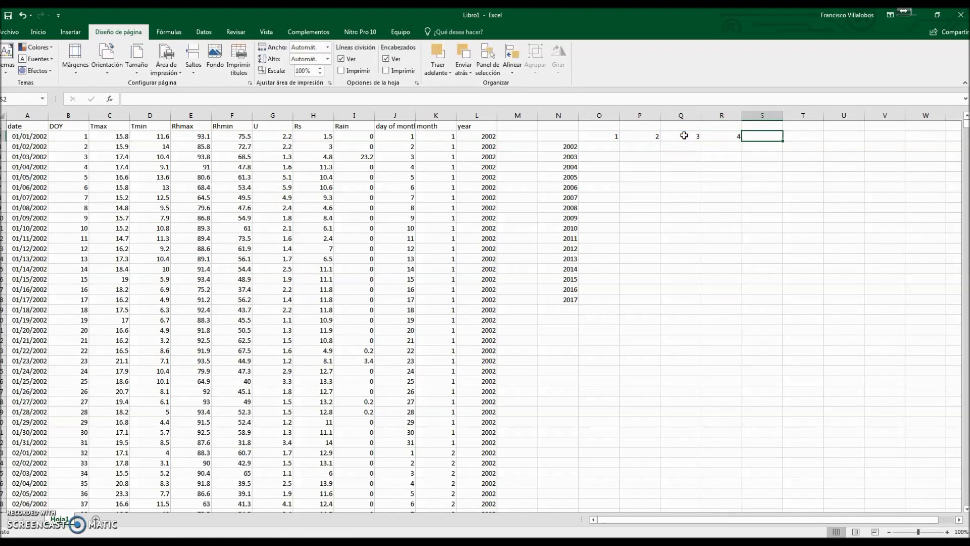
Step: Copy the month formula from R2 across S2:Z2 to extend the header row through month 12
click(733, 137)
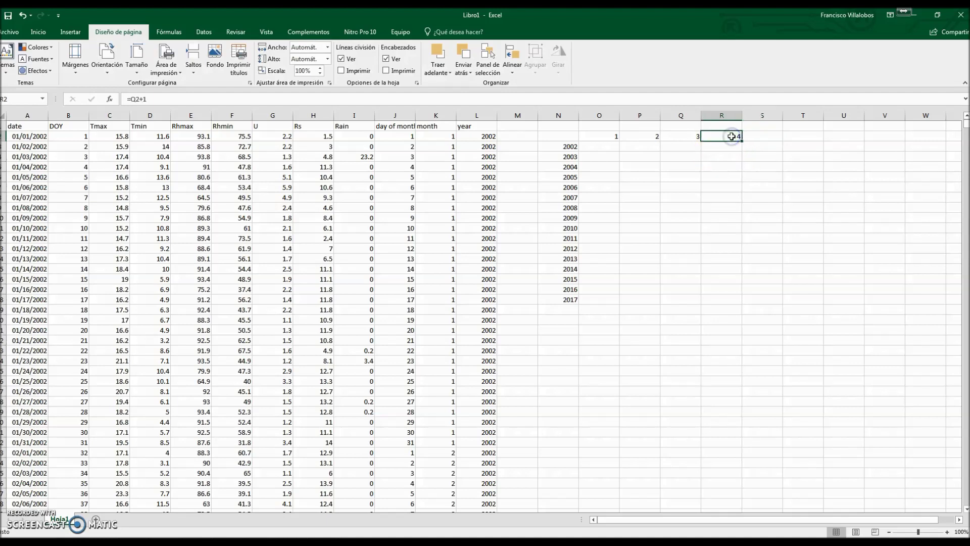
key(ctrl+c)
drag(753, 137, 947, 134)
key(ctrl+v)
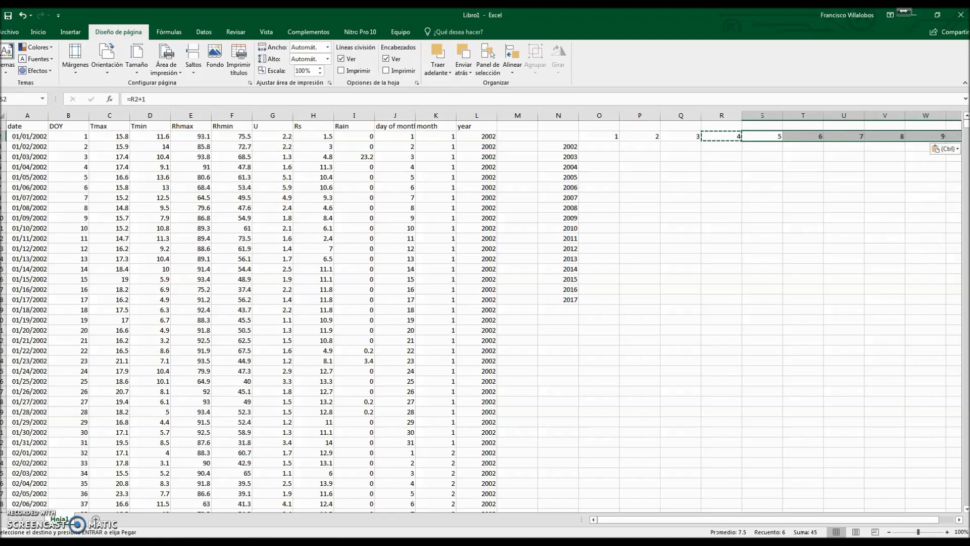
click(958, 519)
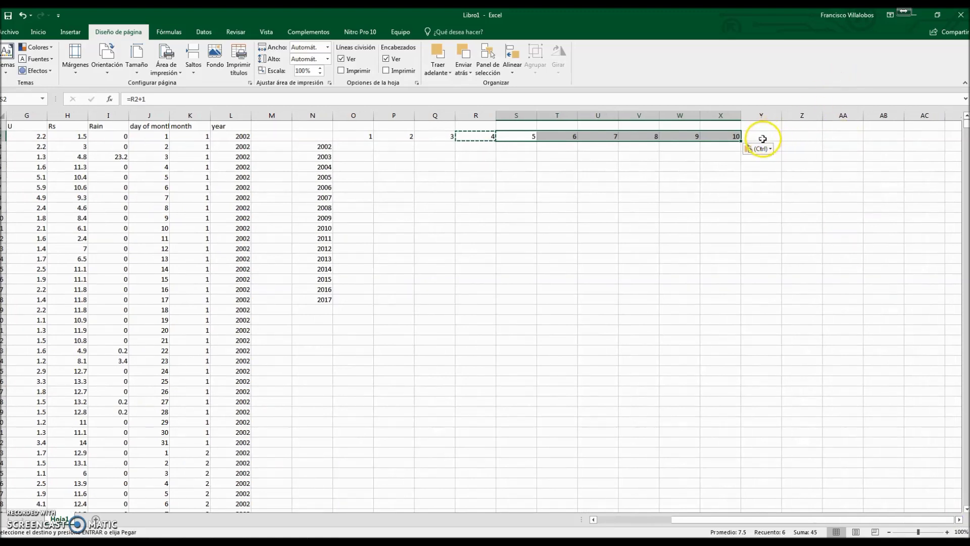
click(762, 140)
drag(762, 140, 805, 136)
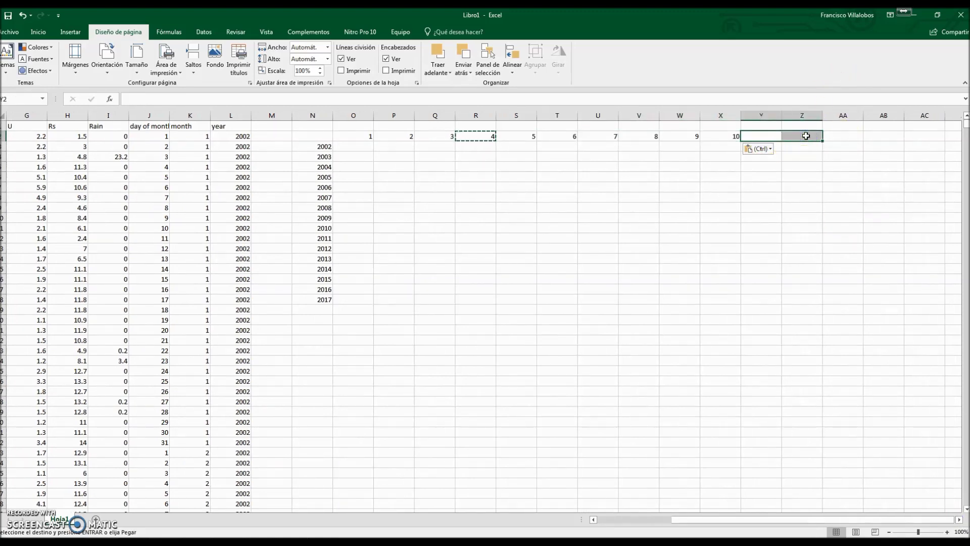
key(ctrl+v)
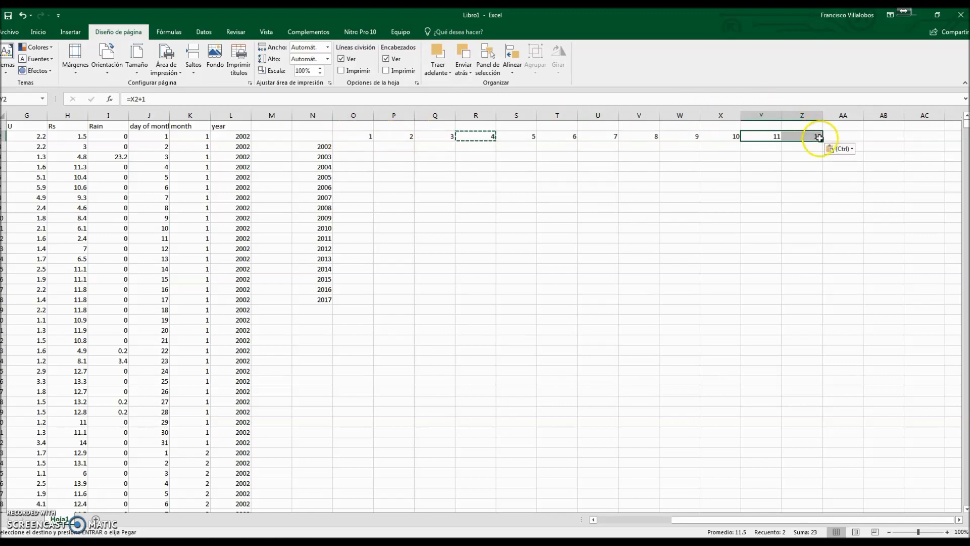
click(316, 142)
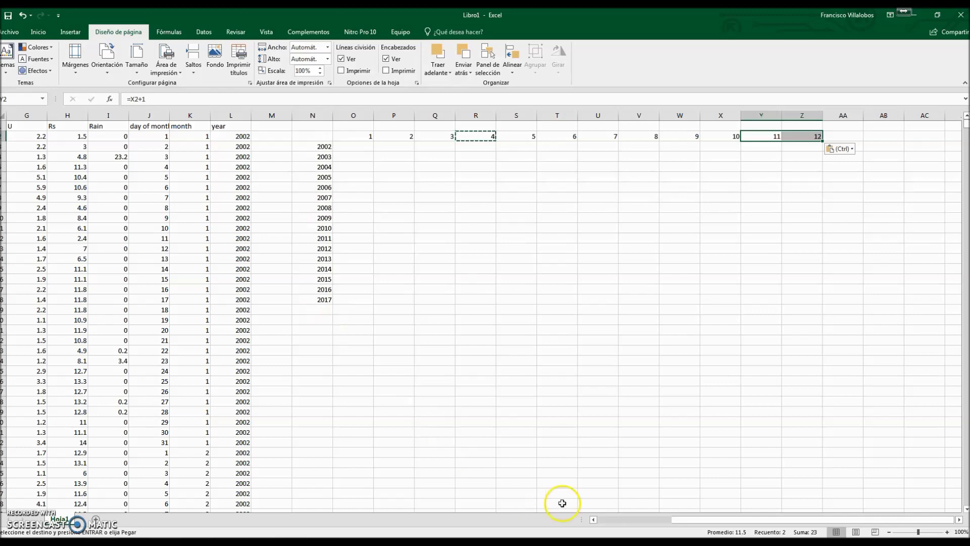
click(593, 520)
click(593, 520)
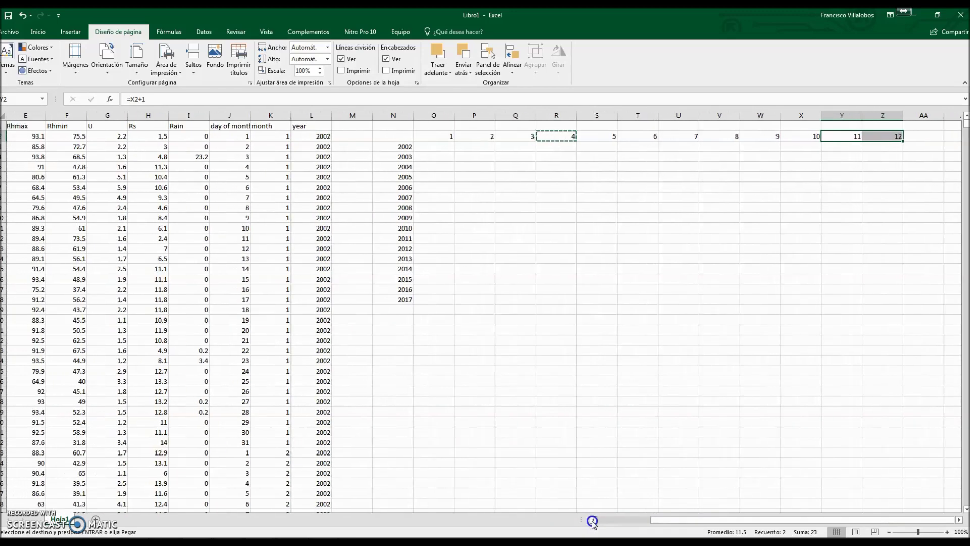
click(592, 520)
click(592, 519)
click(593, 520)
click(592, 519)
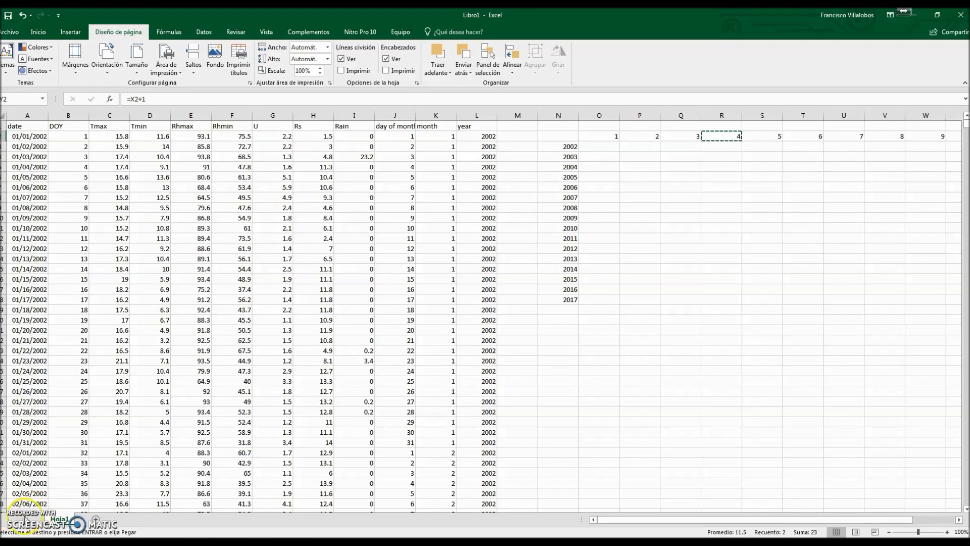
Step: Enter =PROMEDIO.SI.CONJUNTO($D:$D,$K:$K,$N3,$L:$L,O$2), copied from the IFAPA Churriana workbook, in cell O3 of Libro1
key(ctrl+v)
click(617, 148)
drag(617, 148, 606, 147)
drag(192, 99, 117, 99)
key(ctrl+v)
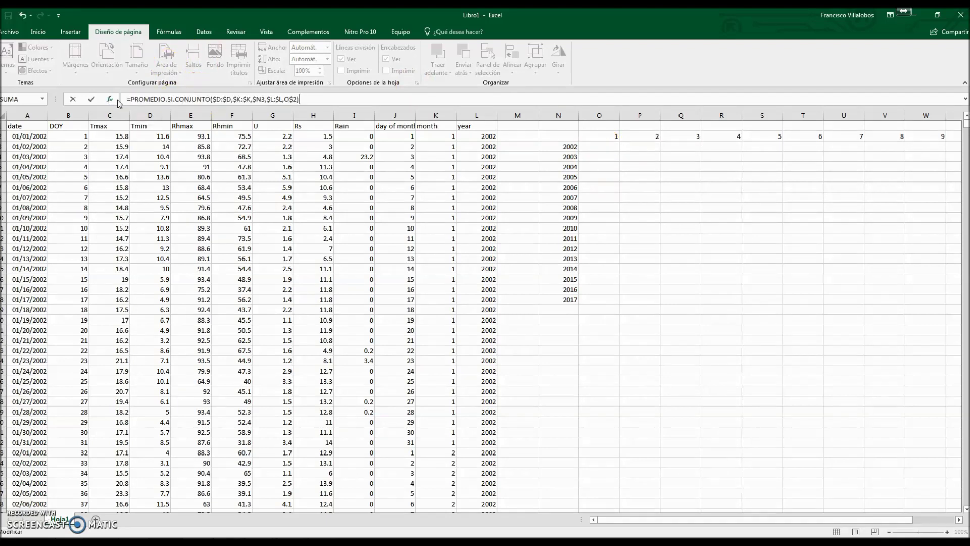
click(188, 101)
click(213, 98)
text())
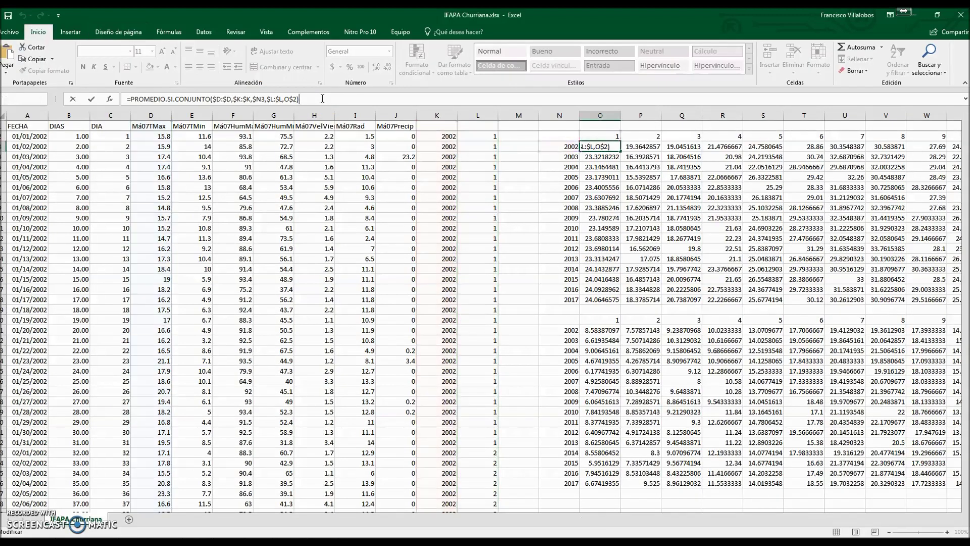
key(Down)
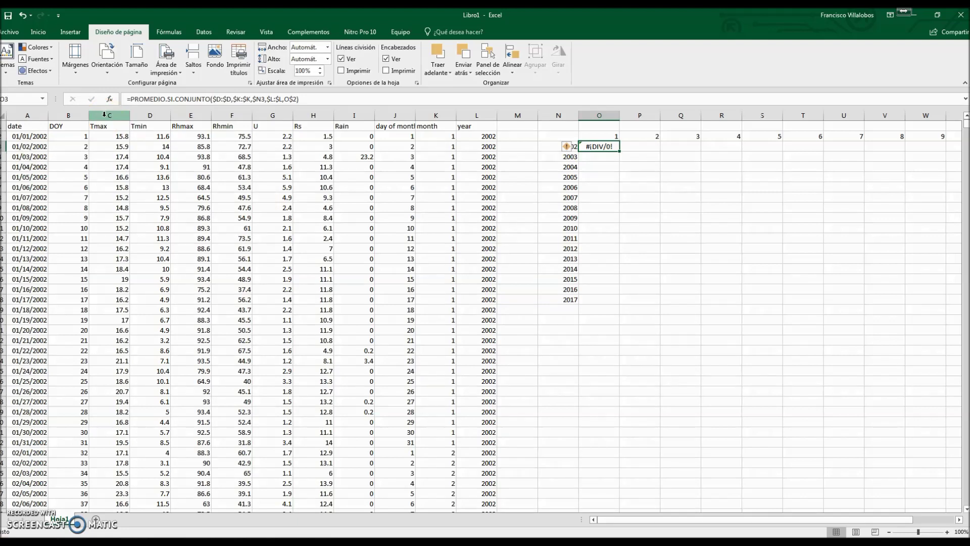
Step: Change the average range in O3's formula to $C:$C so that it uses the Tmax column
click(218, 99)
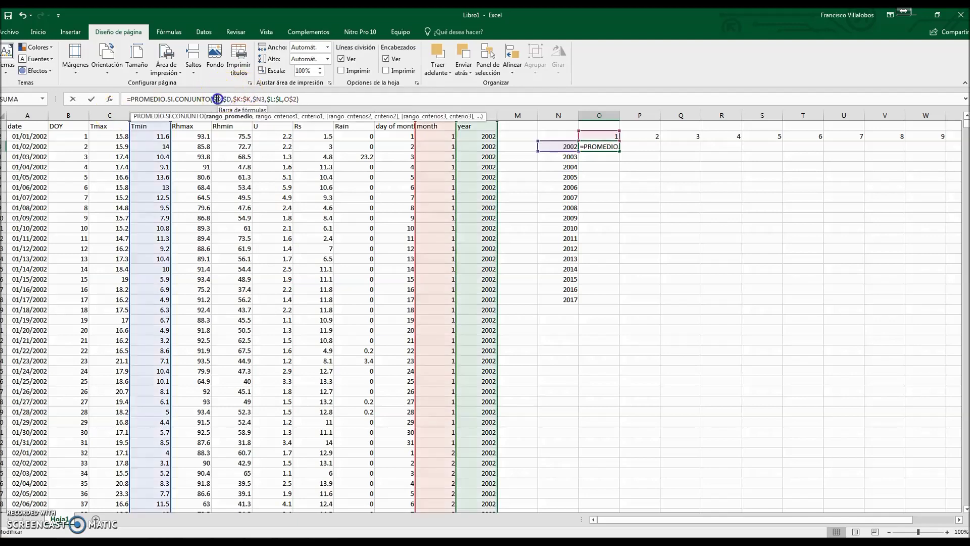
text(C)
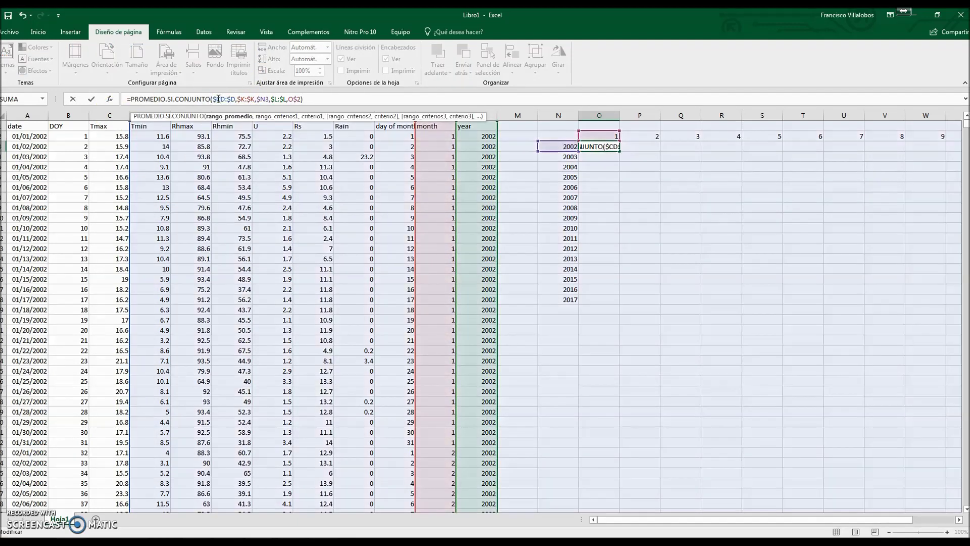
key(Delete)
click(227, 99)
text(c)
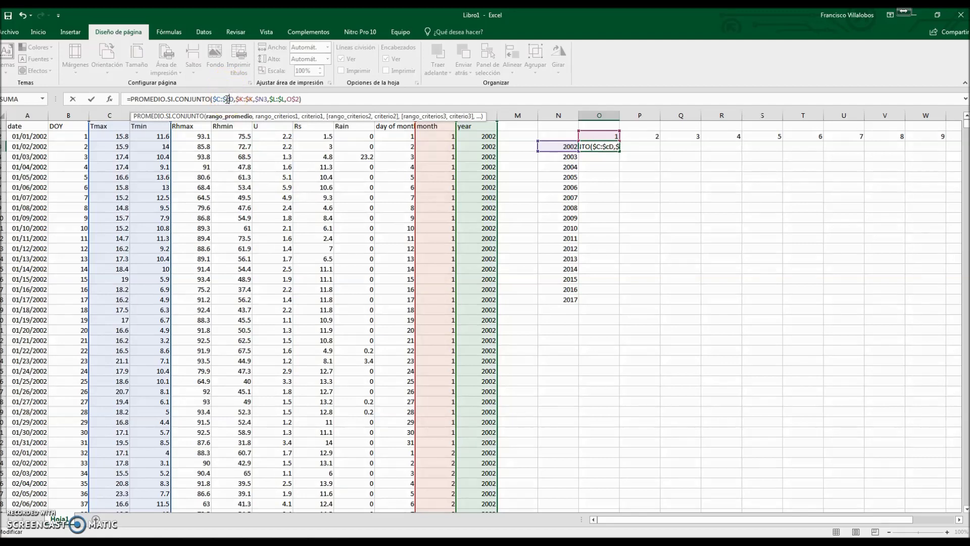
key(Delete)
click(230, 99)
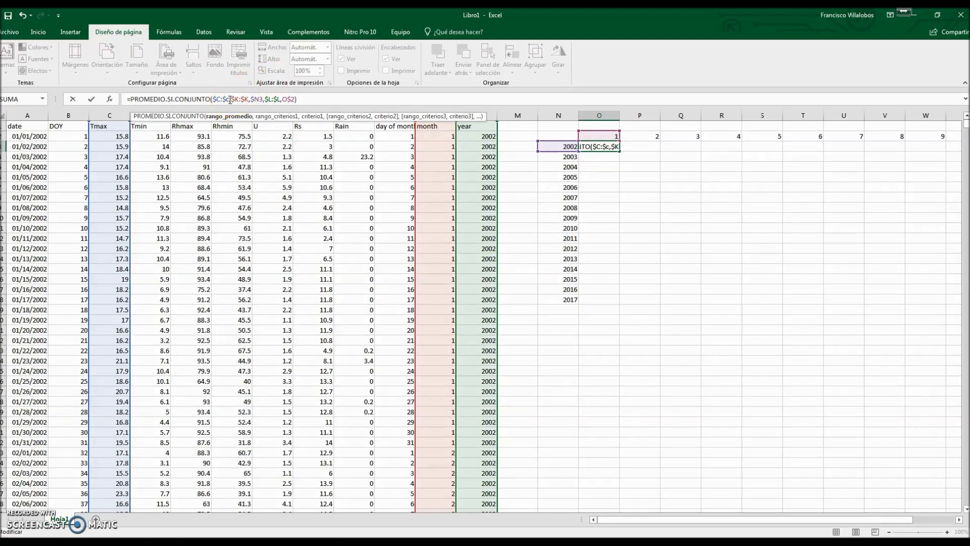
text(,)
click(233, 100)
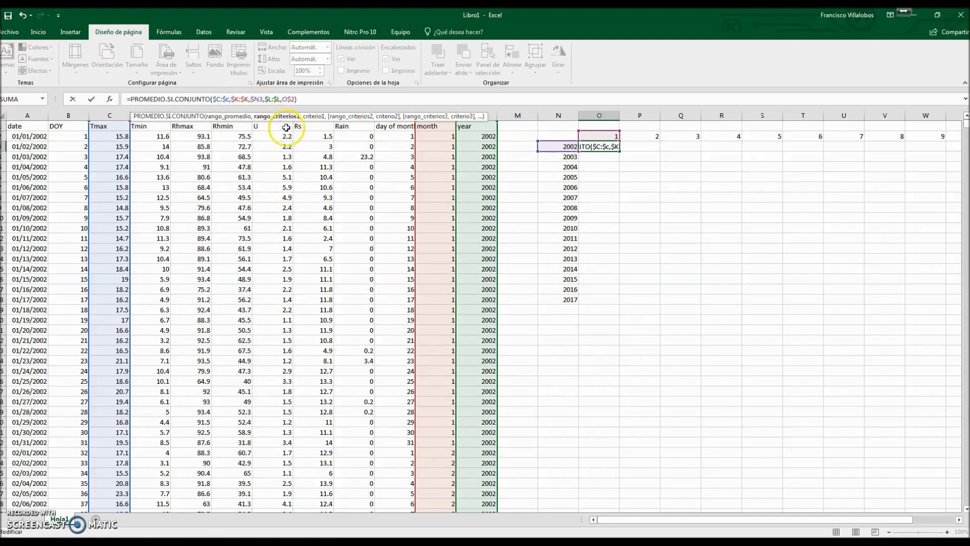
Step: Try $L3 as the first criterion in O3's conditional average formula
click(256, 100)
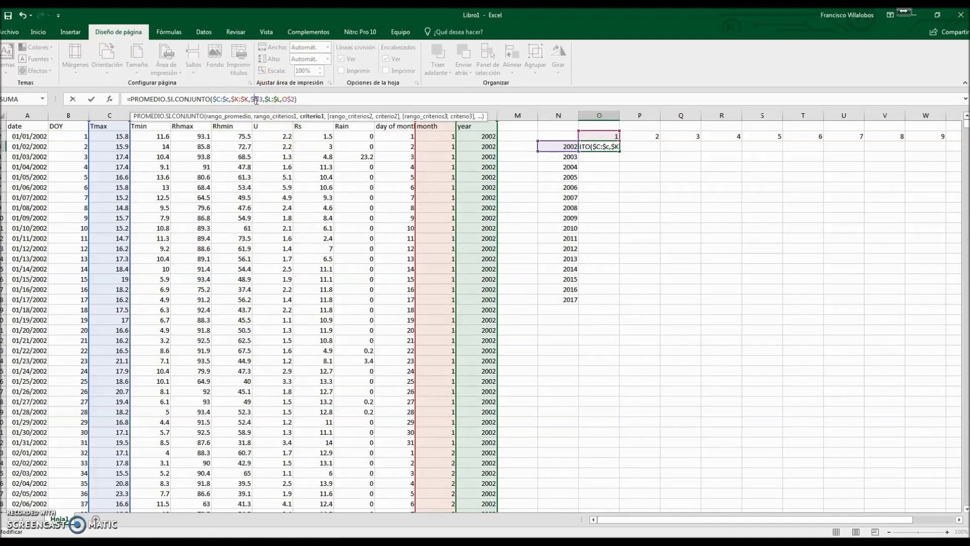
key(Delete)
text(l)
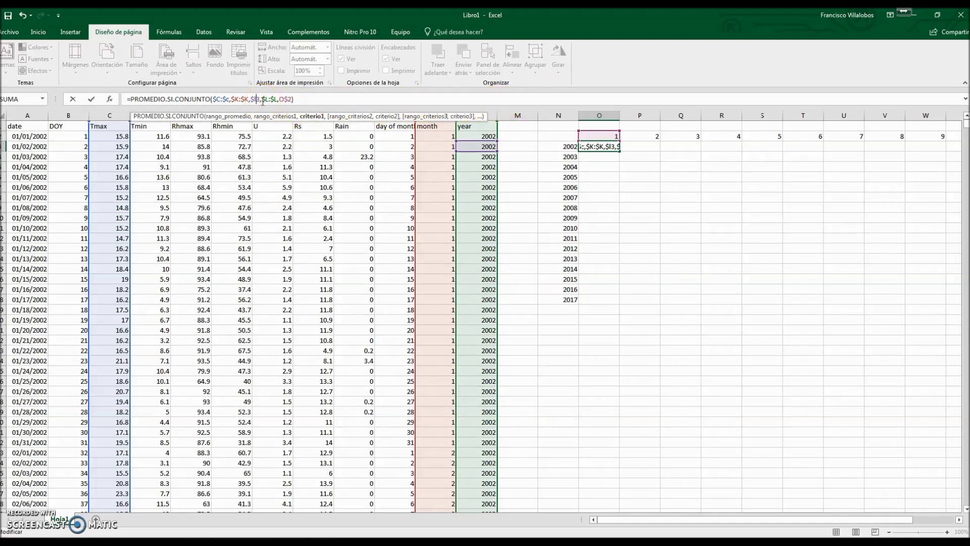
click(296, 99)
click(291, 101)
Step: Set the second criteria range in O3's formula to the month column, $K:$K, and commit the formula
click(265, 99)
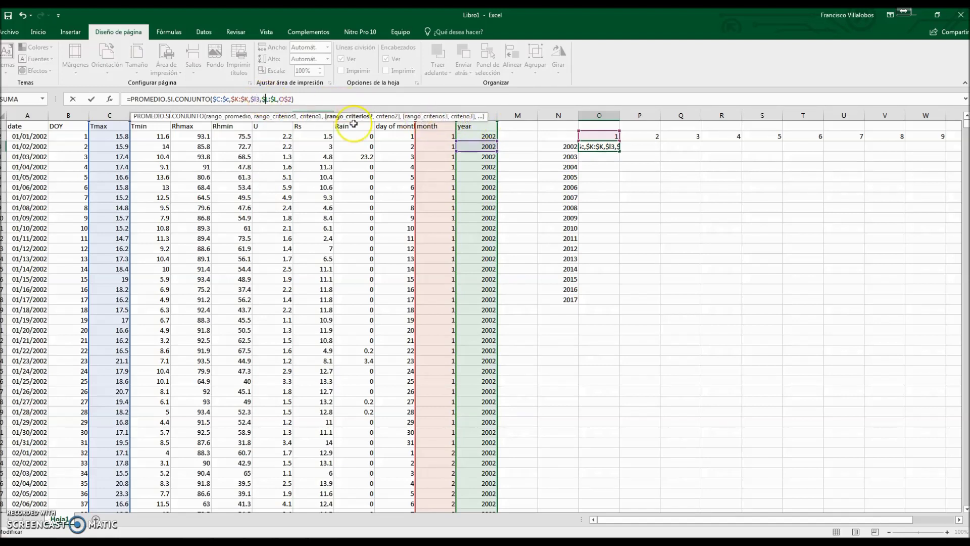
key(Delete)
text(k:$)
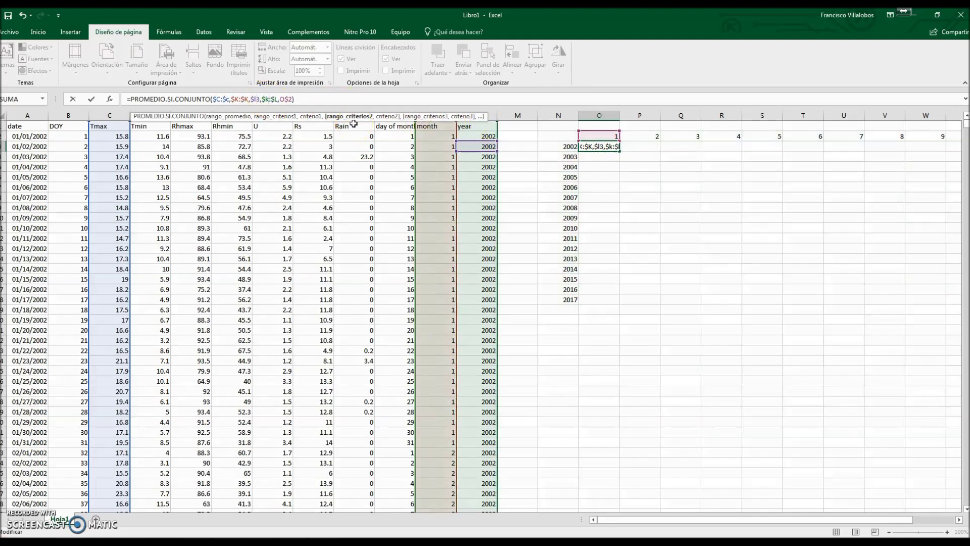
text(k)
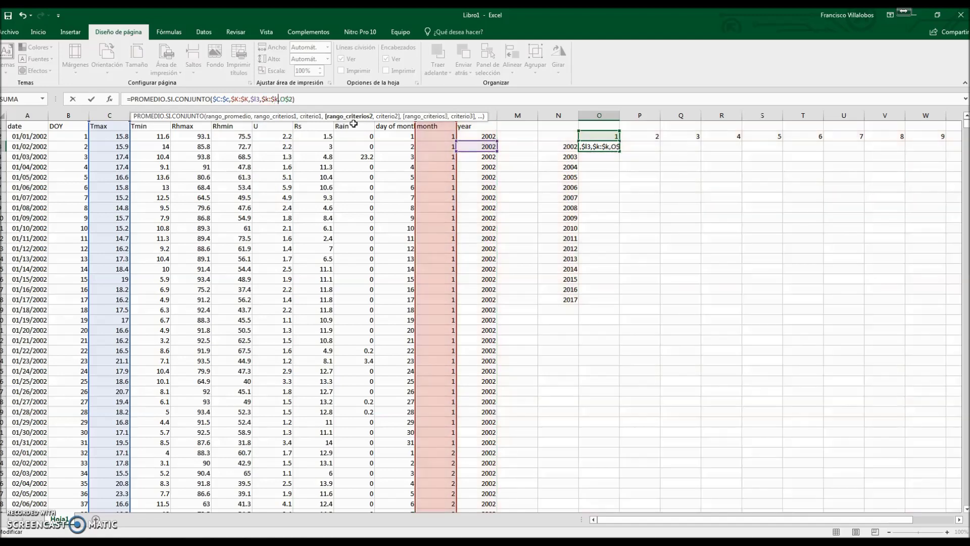
key(Right)
key(Right)
key(Right)
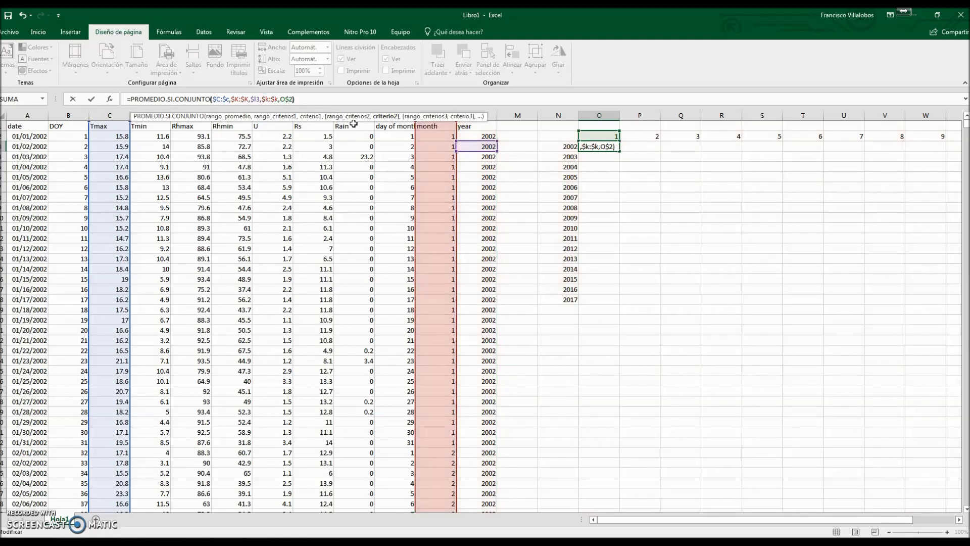
key(Return)
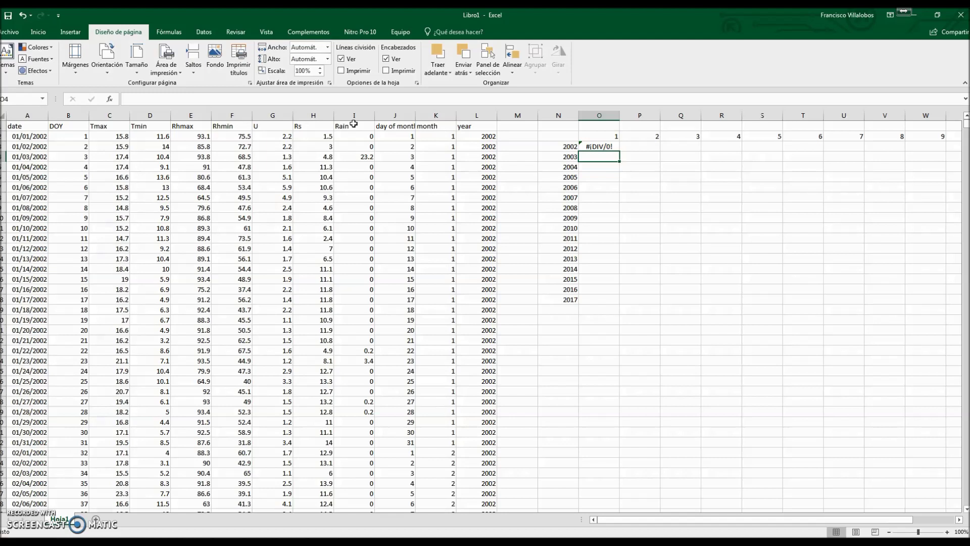
Step: Set the first criteria range in O3's formula to the year column, $L:$L
click(605, 150)
click(605, 149)
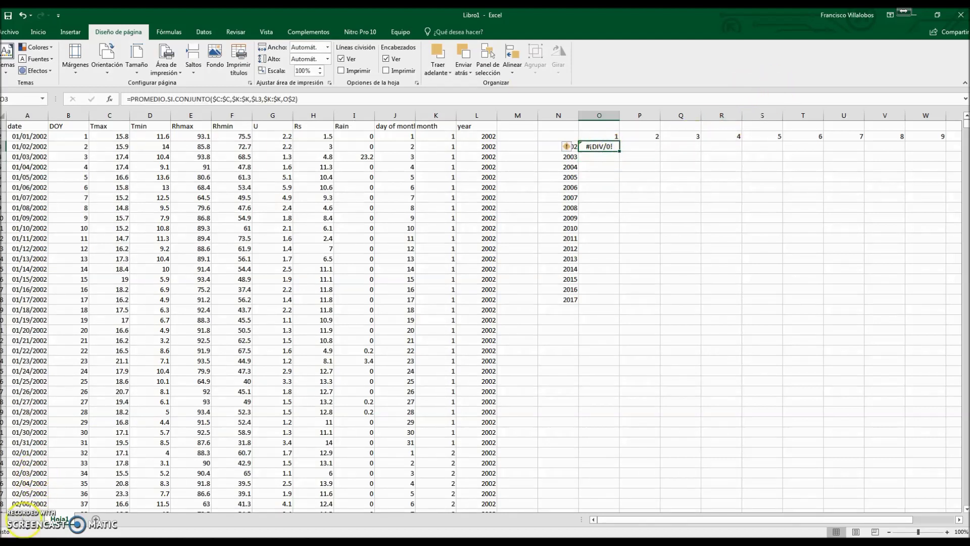
click(254, 97)
click(237, 101)
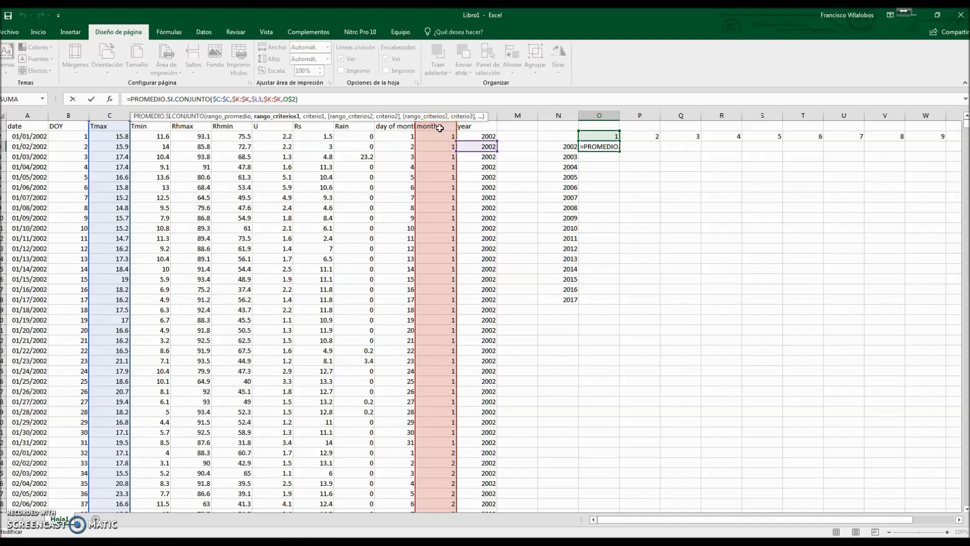
click(489, 110)
click(235, 100)
key(Delete)
text(l)
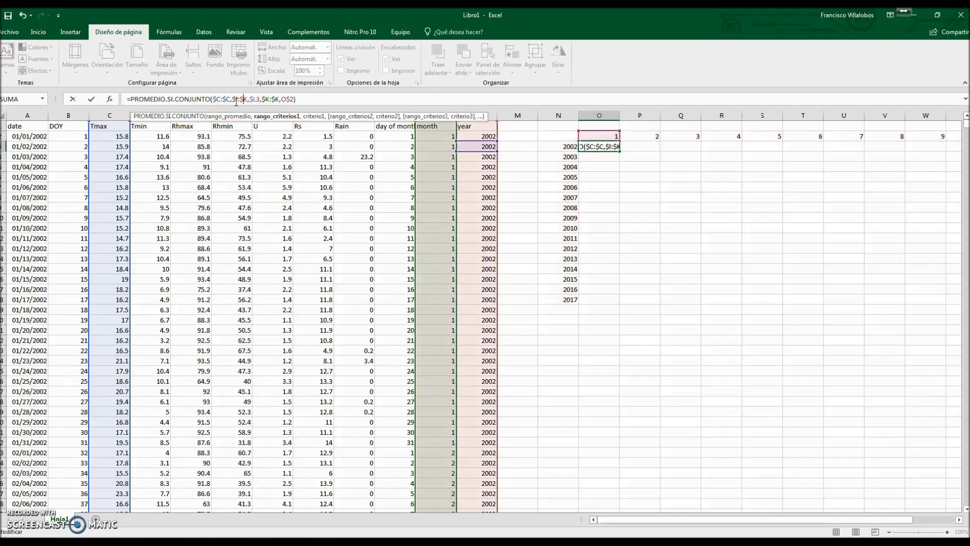
key(Delete)
text(l)
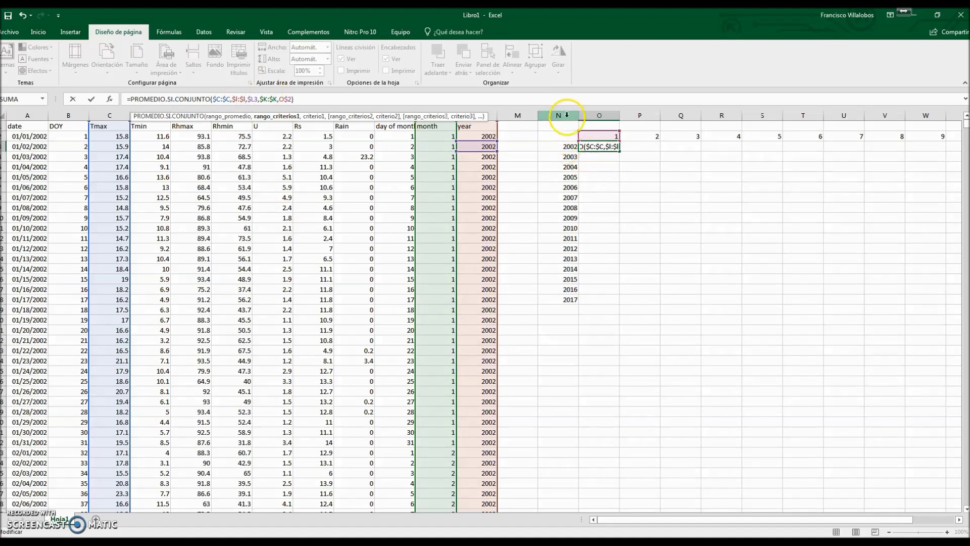
Step: Set the first criterion in O3's formula to the year cell $N3 and commit the formula
click(256, 98)
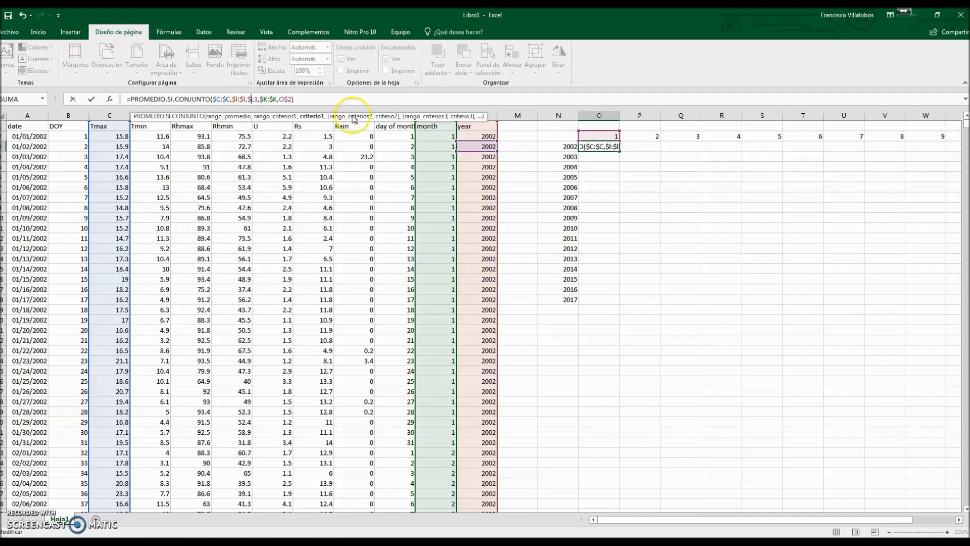
key(BackSpace)
text(n)
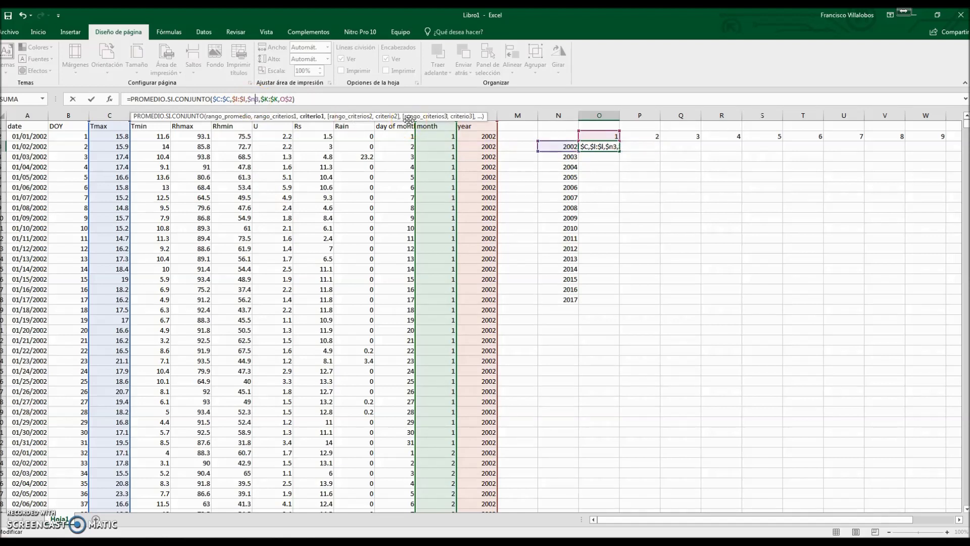
click(431, 105)
click(293, 101)
key(Return)
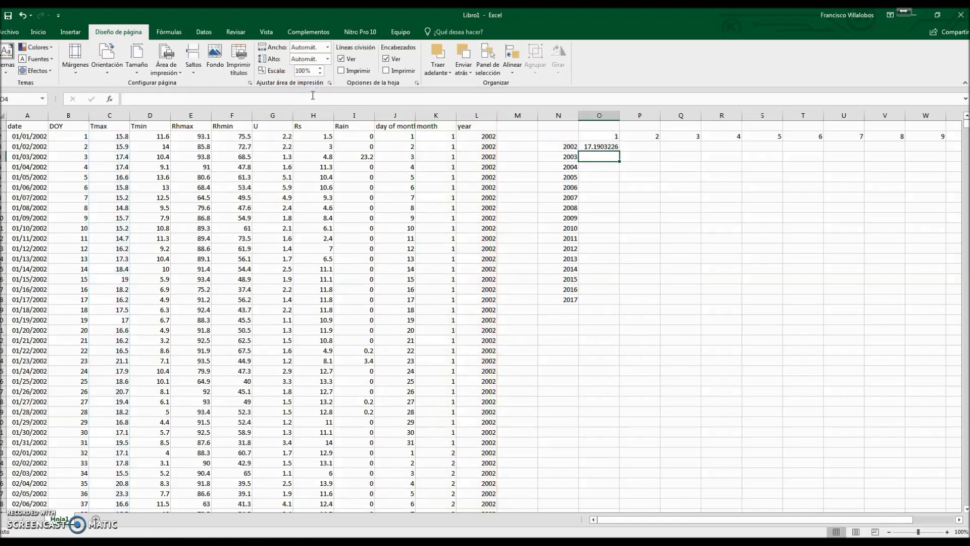
Step: Copy the O3 average formula down through O4:O18 for the years 2003 to 2017
click(600, 147)
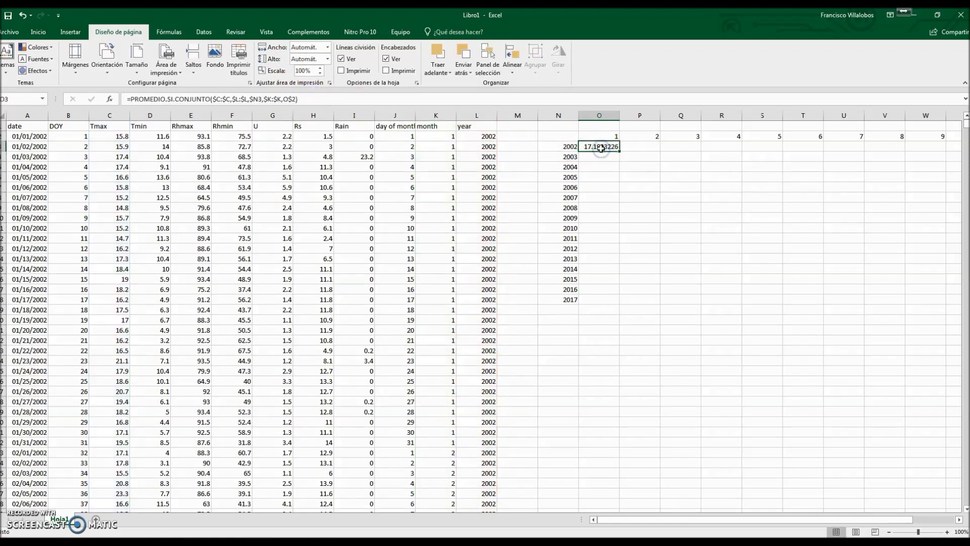
key(ctrl+c)
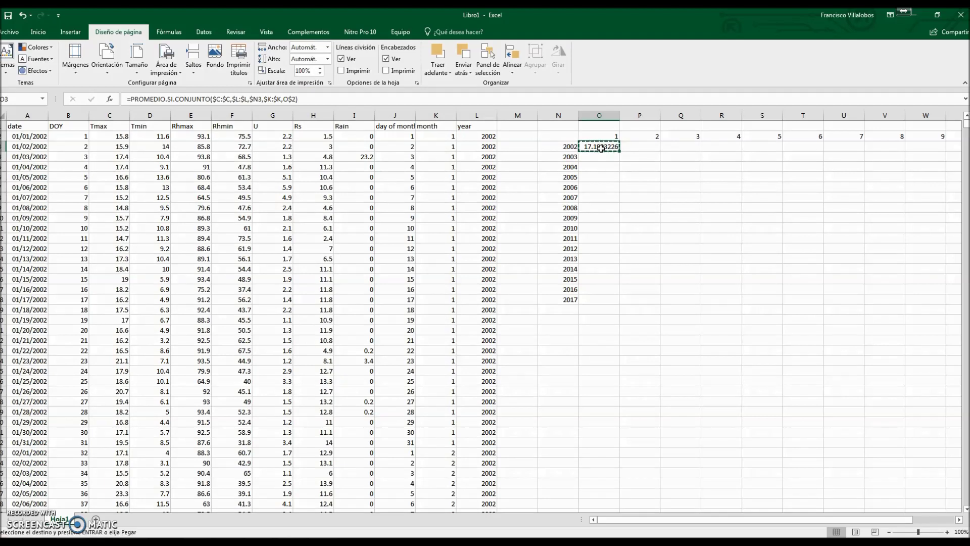
drag(611, 157, 604, 302)
key(ctrl+v)
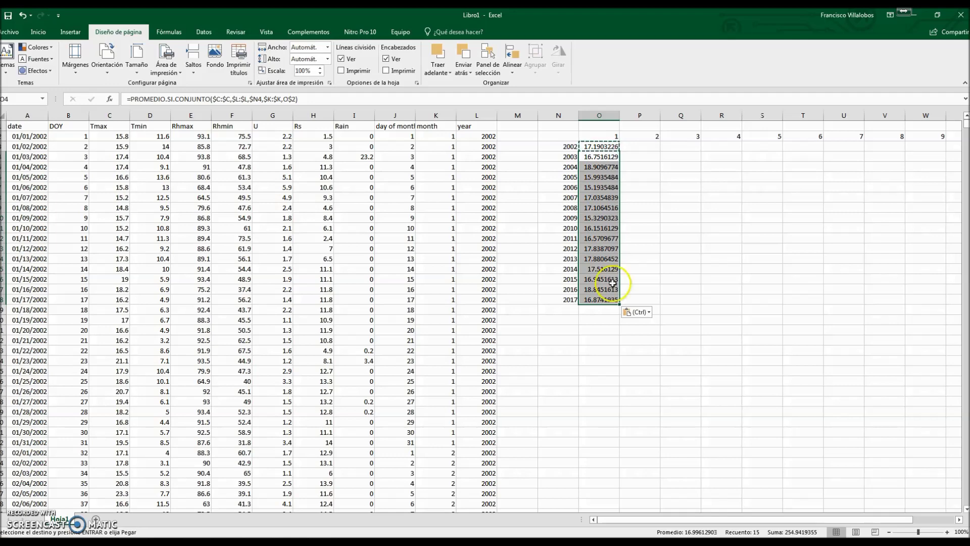
Step: Paste the copied average formula into P3:Z18 to fill months 2 to 12 for all years
click(958, 519)
click(958, 520)
click(958, 519)
click(958, 519)
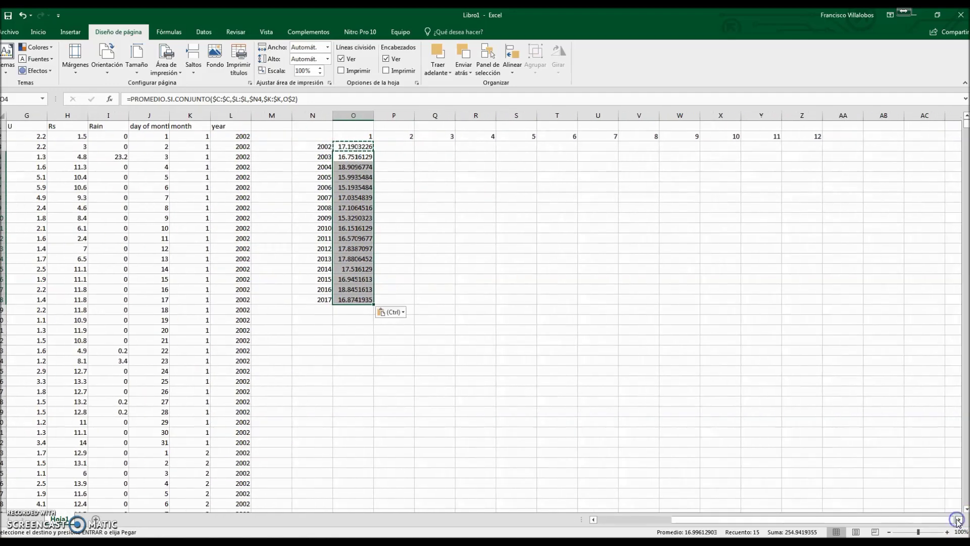
drag(400, 145, 808, 295)
key(ctrl+v)
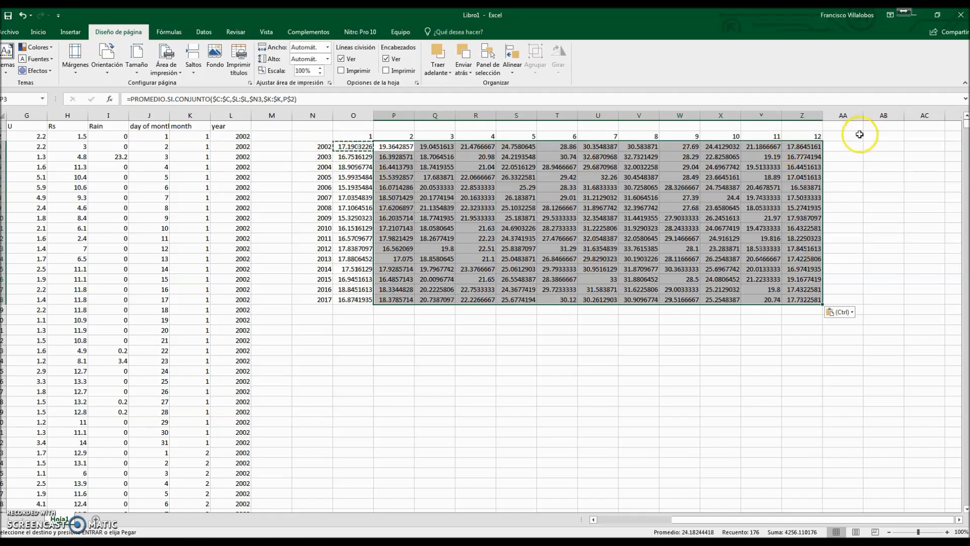
Step: Enter the yearly average =PROMEDIO(O3:Z3) in AA3 and fill it down through AA18
click(842, 146)
text(=)
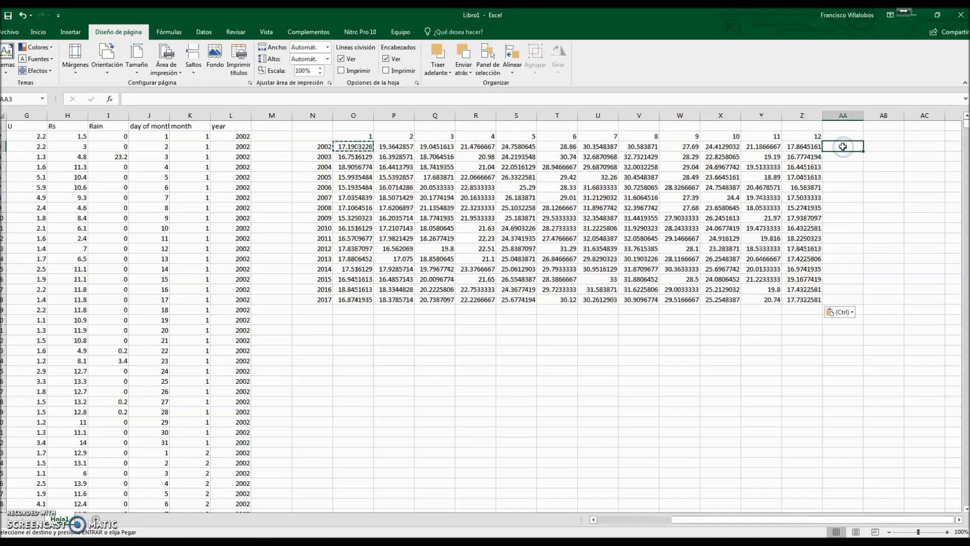
text(pr)
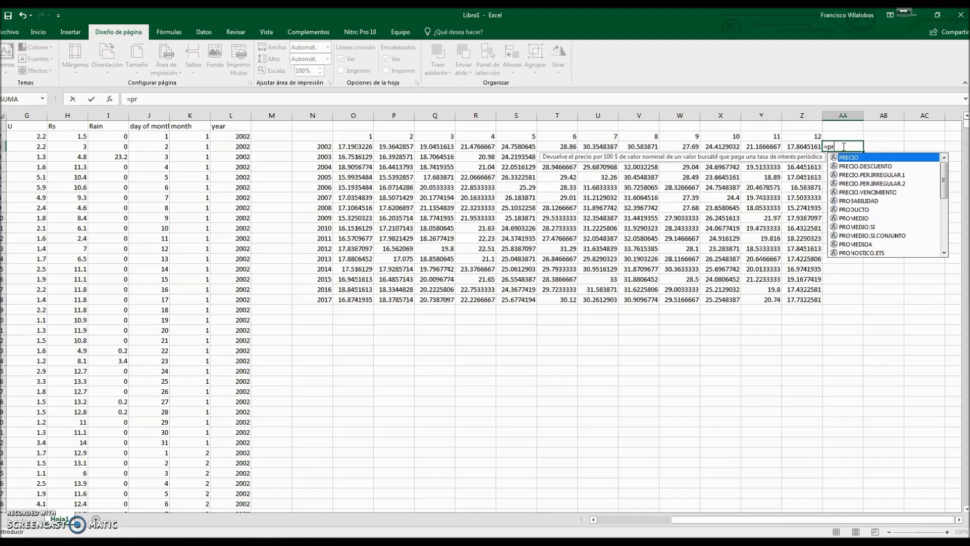
text(omedio()
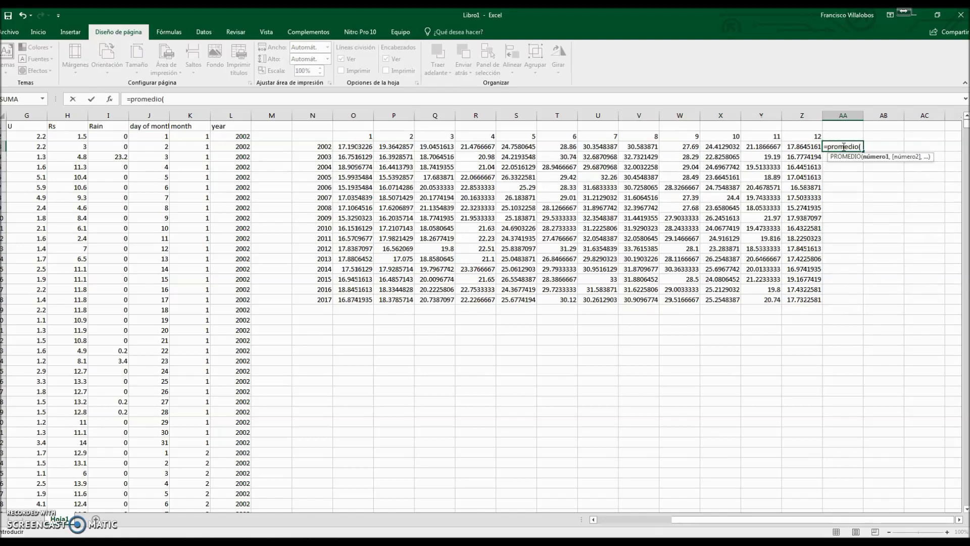
drag(343, 146, 800, 149)
key(Return)
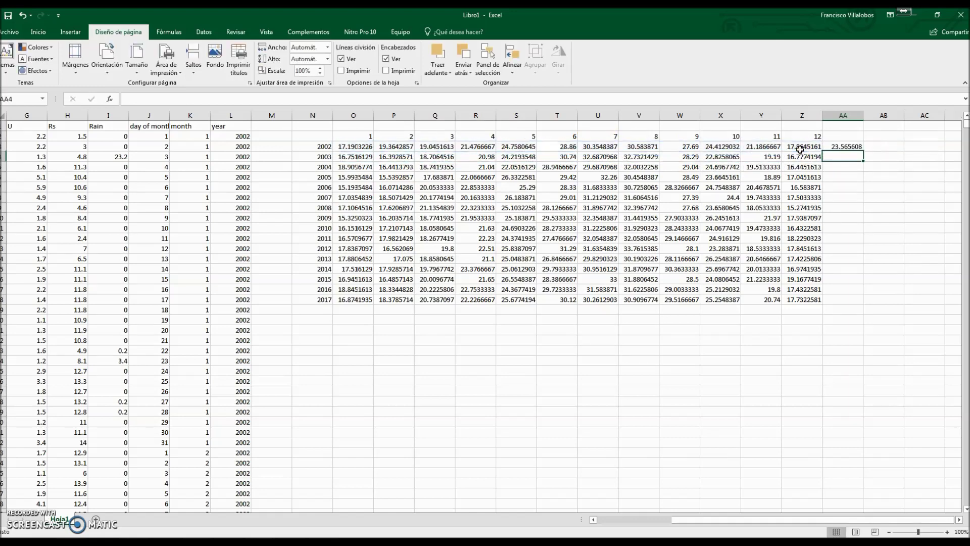
click(853, 146)
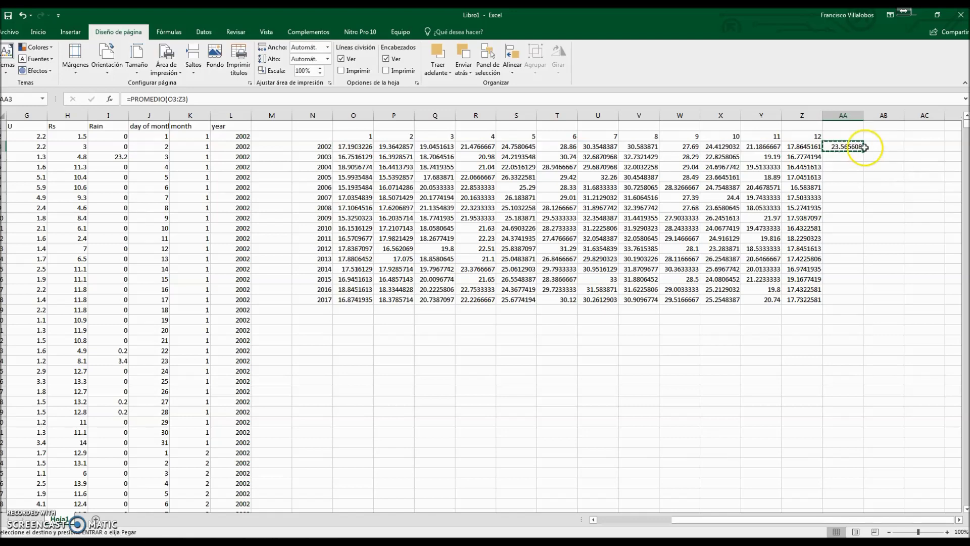
double_click(864, 151)
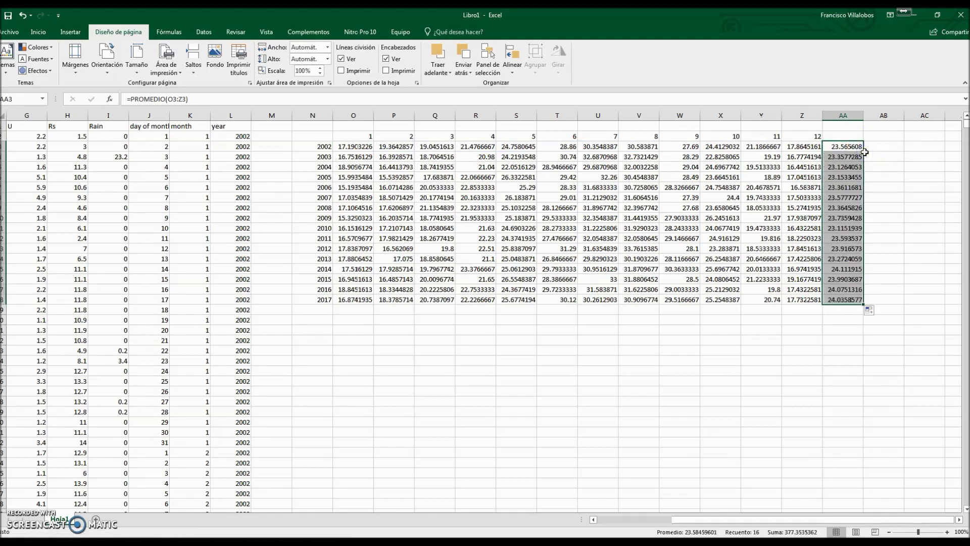
Step: Enter the monthly average formula =PROMEDIO(O3:O18) in O19, below the month 1 column
click(348, 311)
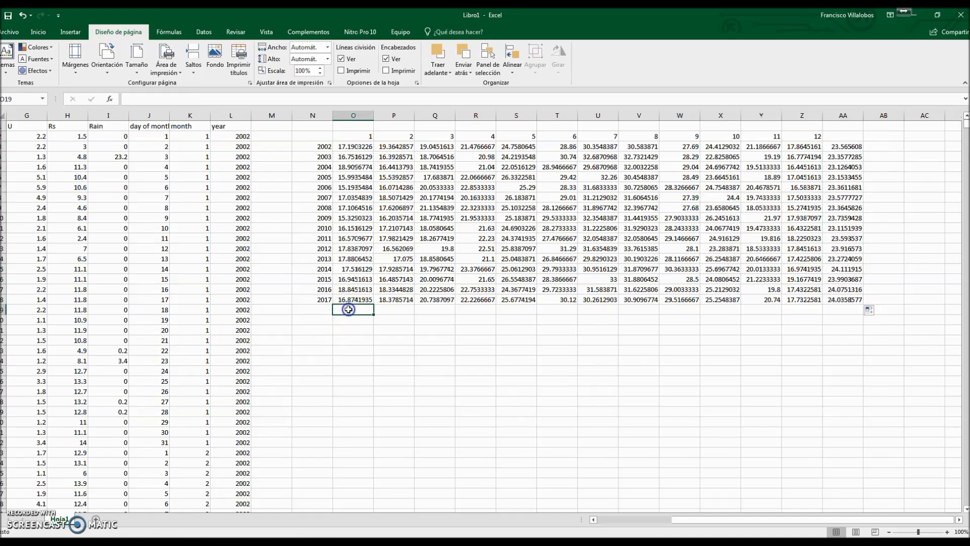
text(=)
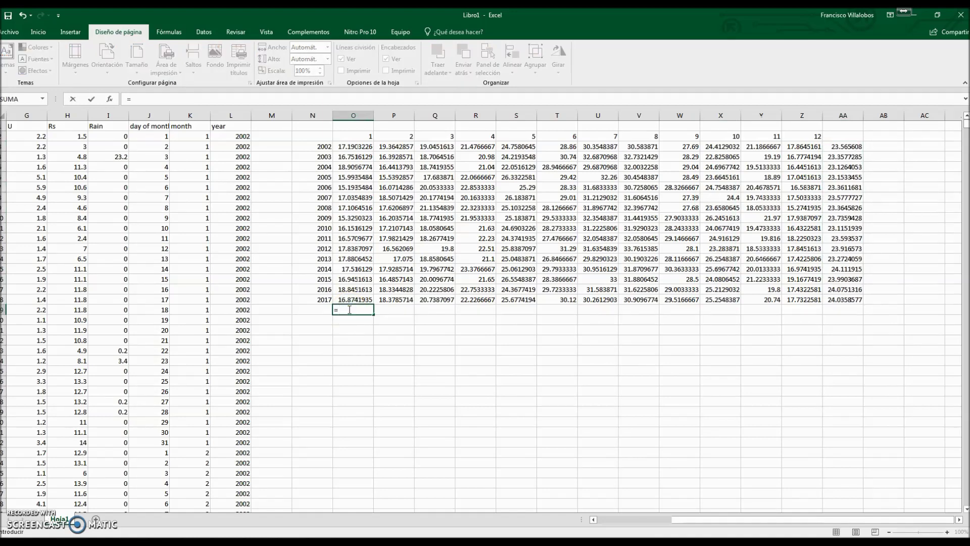
text(promedio()
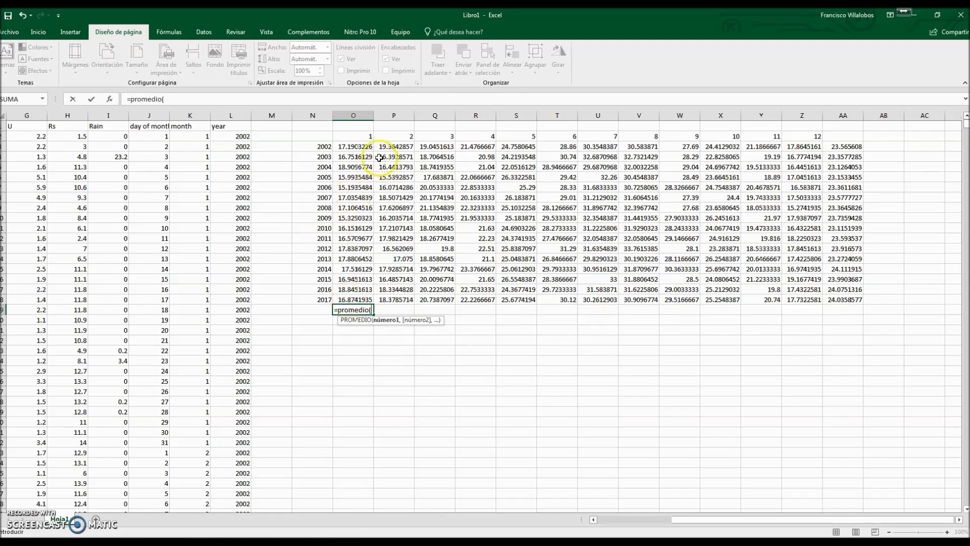
drag(353, 146, 349, 293)
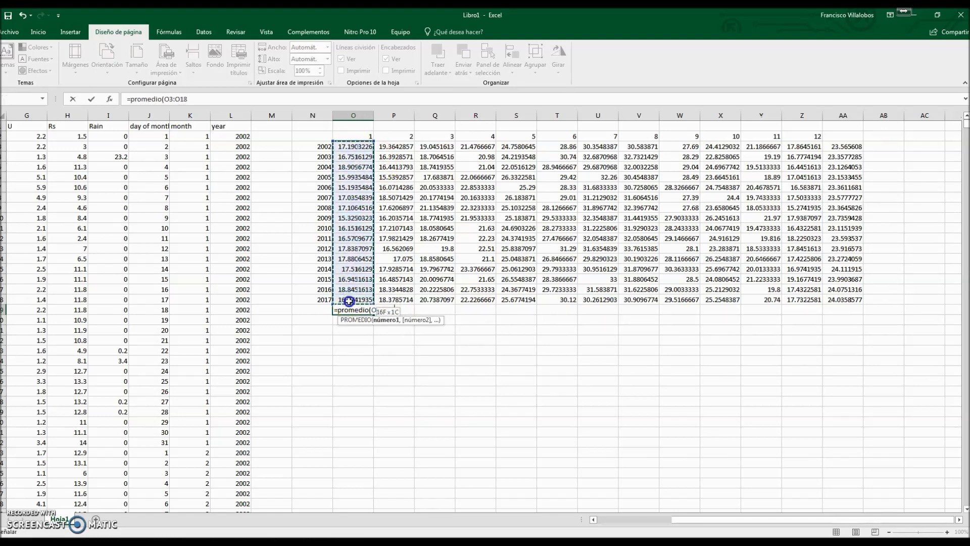
key(Return)
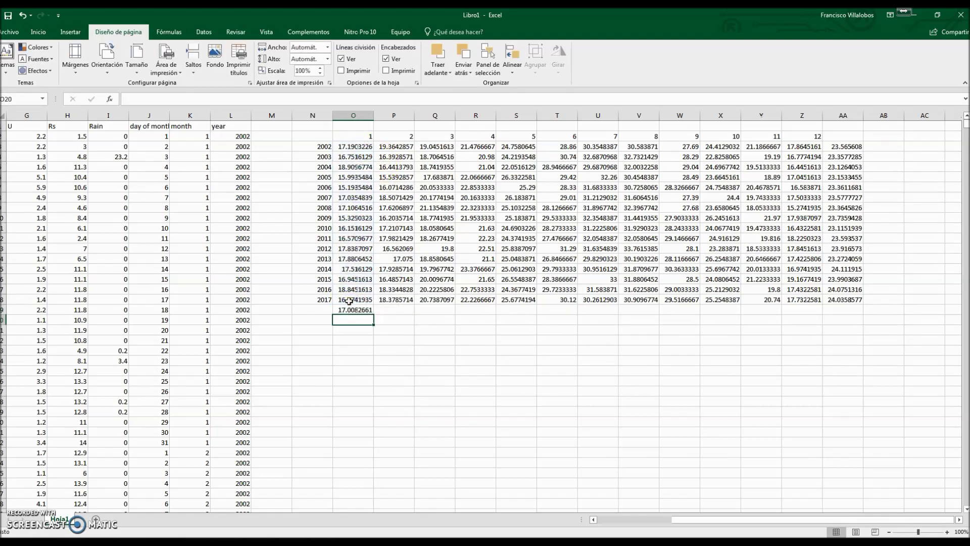
Step: Copy the O19 average formula across P19:Z19 to cover months 2 to 12
click(355, 311)
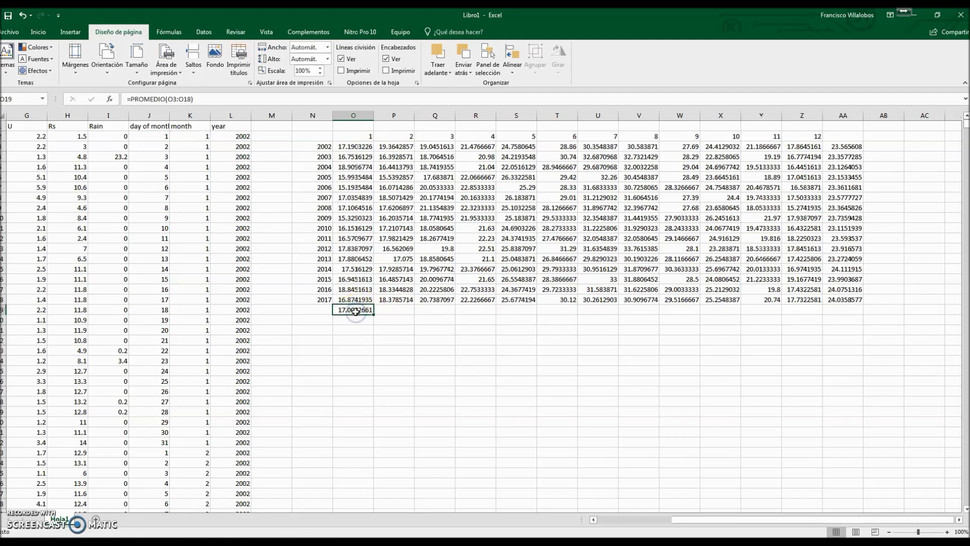
key(ctrl+c)
drag(390, 310, 801, 309)
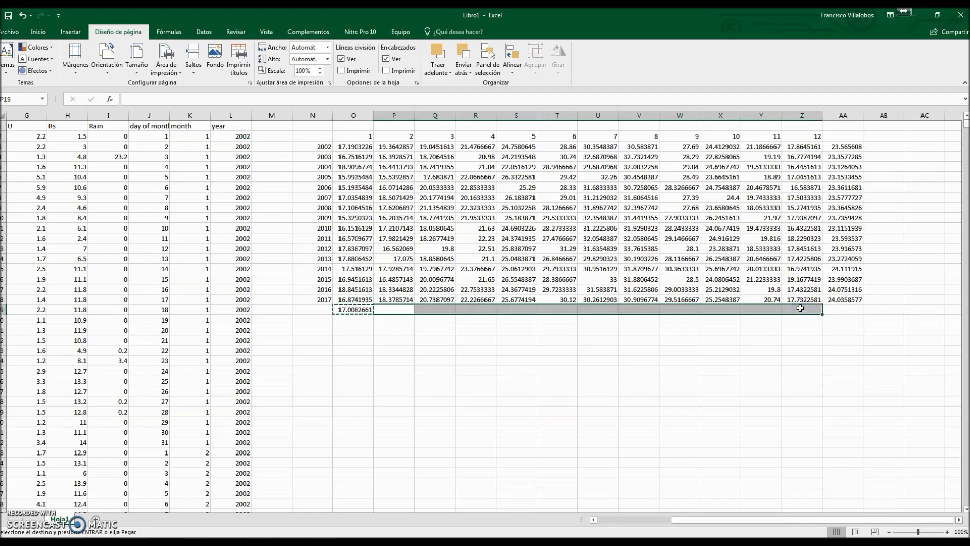
key(ctrl+v)
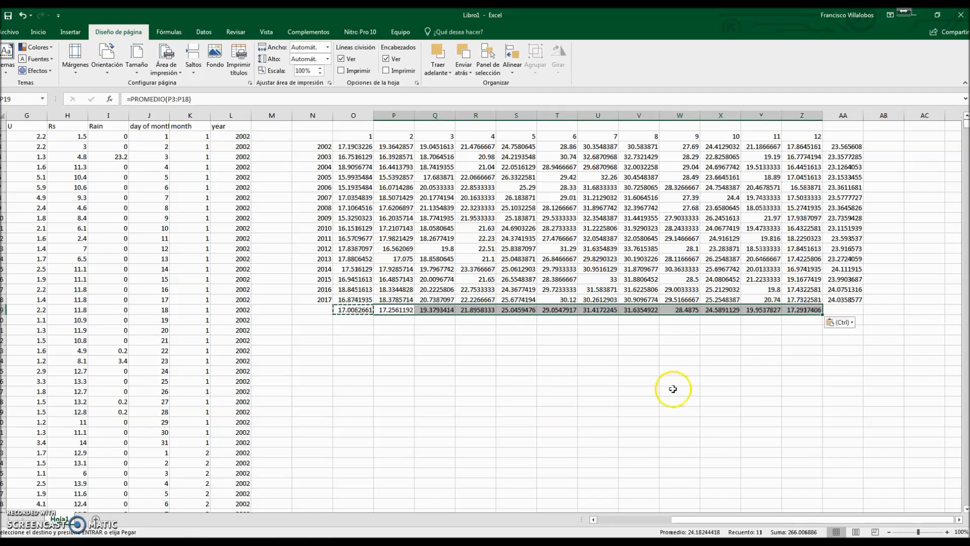
Step: Try labelling the averages with year in AA2 and month in N19, and undo both labels
click(843, 136)
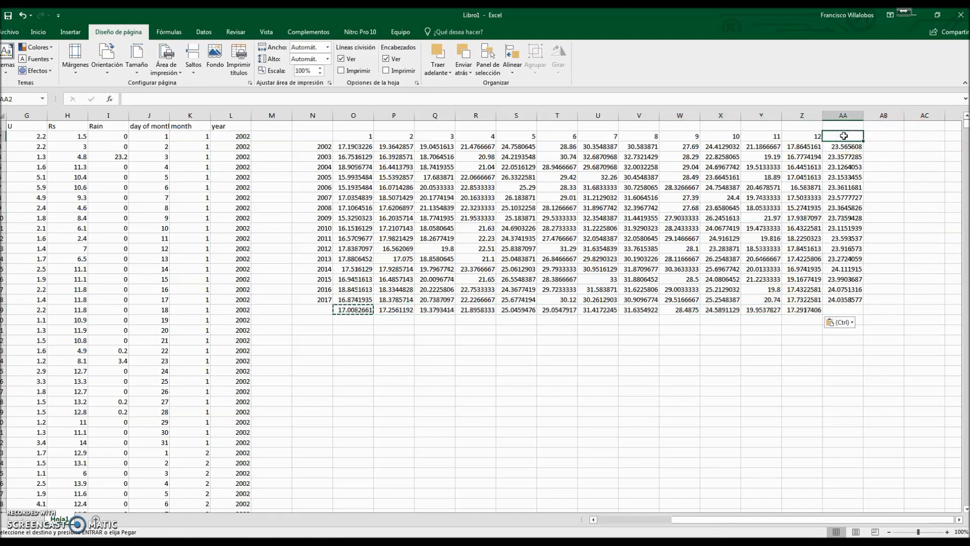
text(year)
key(Return)
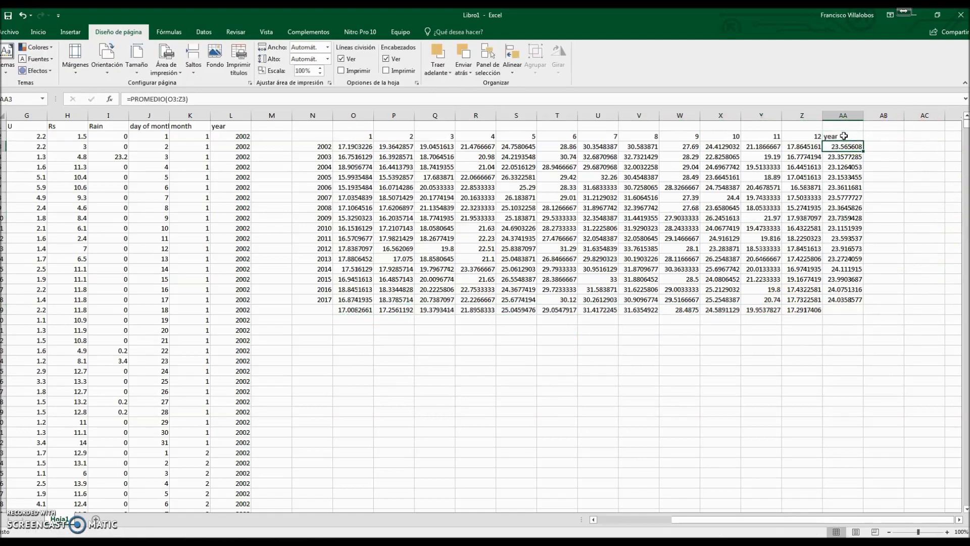
click(322, 310)
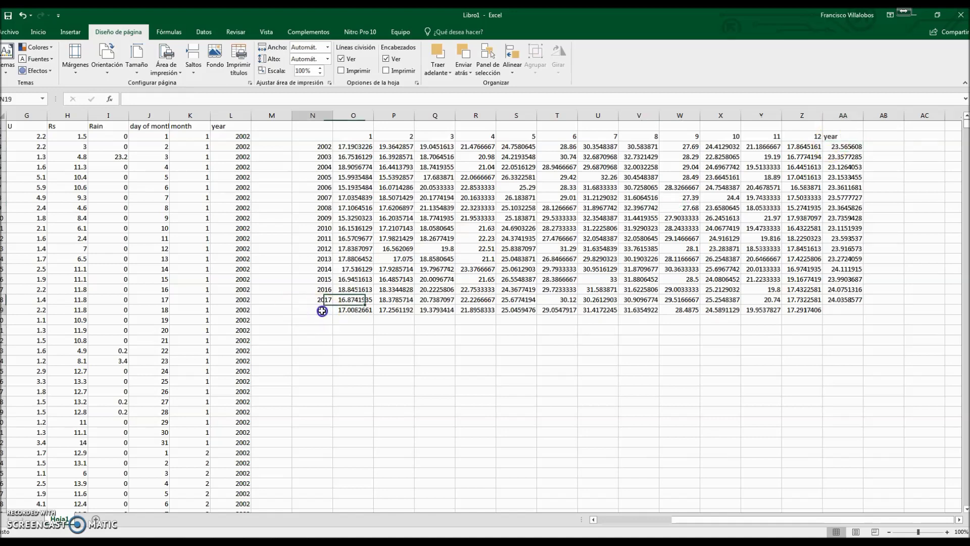
text(mont)
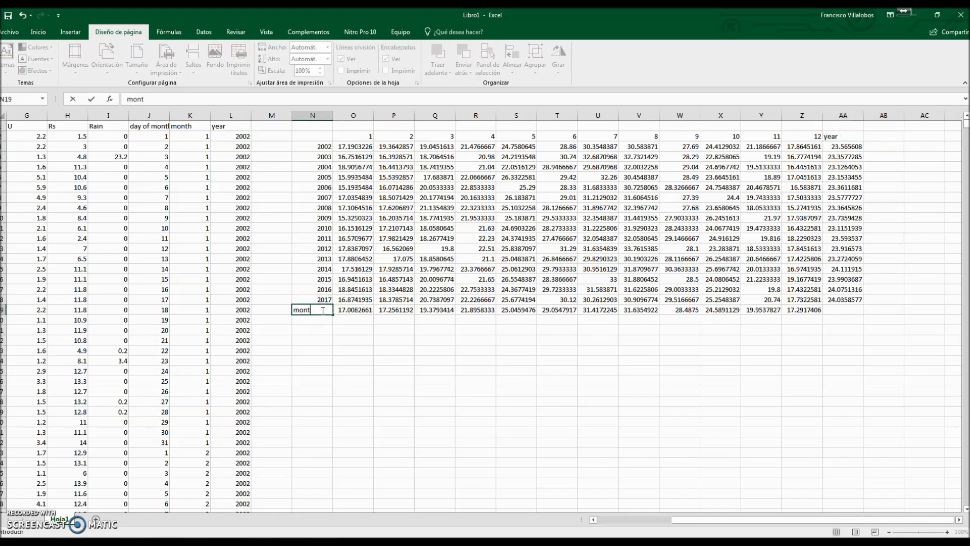
text(h)
key(Tab)
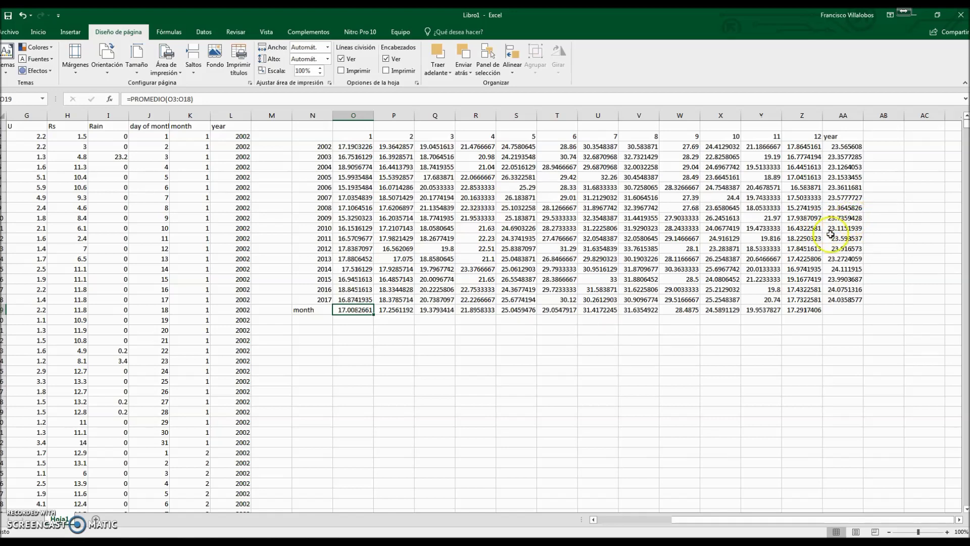
key(ctrl+z)
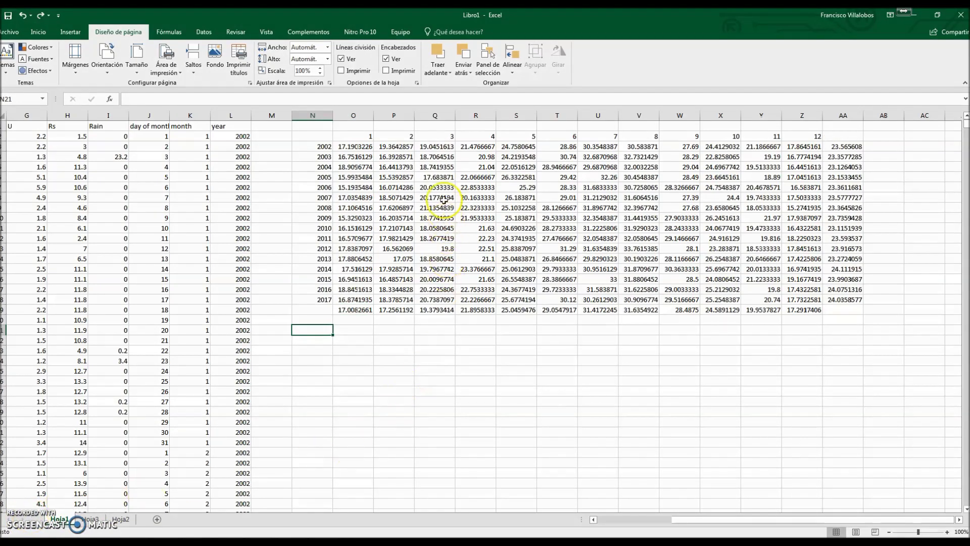
Step: Copy the whole temperature table N2:AA19 and paste it as values at A1 of sheet Hoja3
mouse_move(318, 137)
mouse_down()
mouse_move(807, 193)
mouse_move(828, 226)
mouse_move(842, 281)
mouse_move(837, 315)
mouse_up()
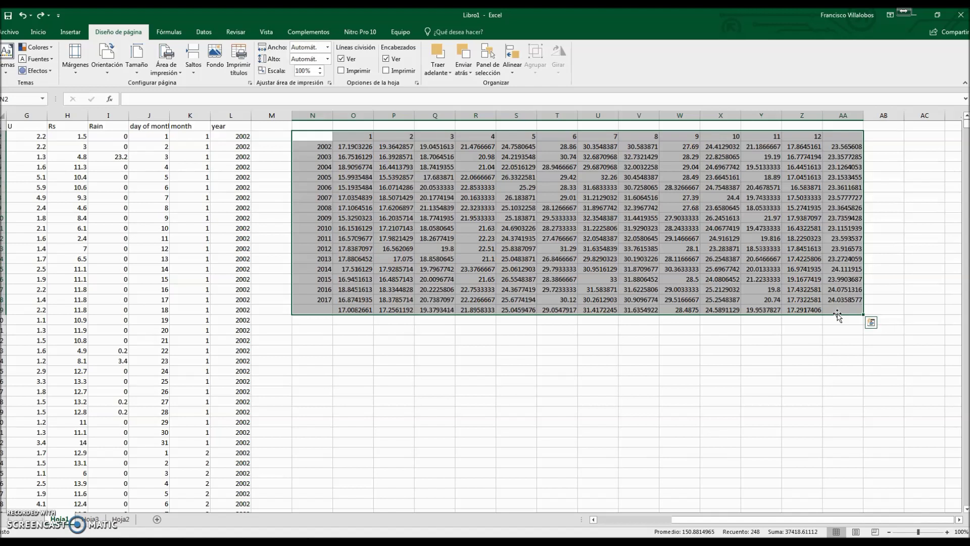
click(429, 233)
right_click(428, 234)
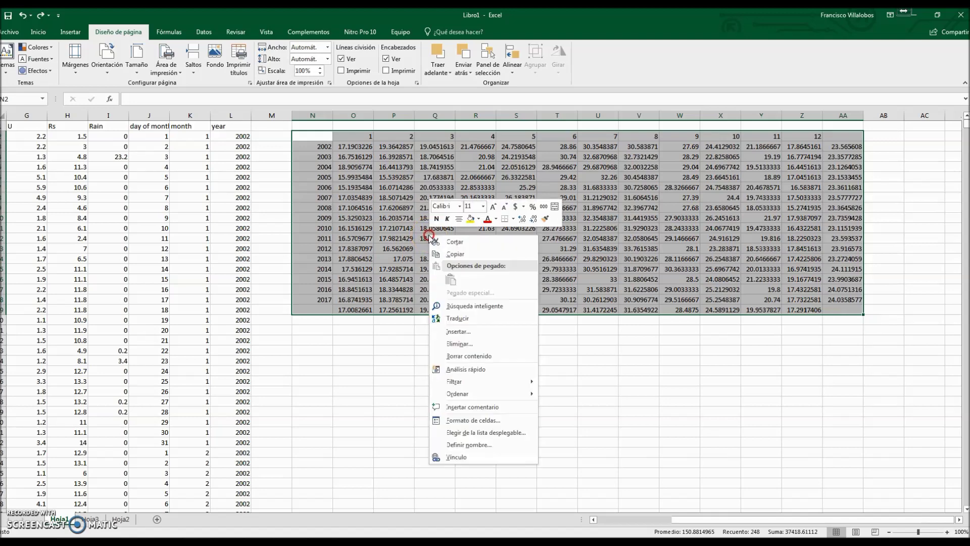
click(462, 255)
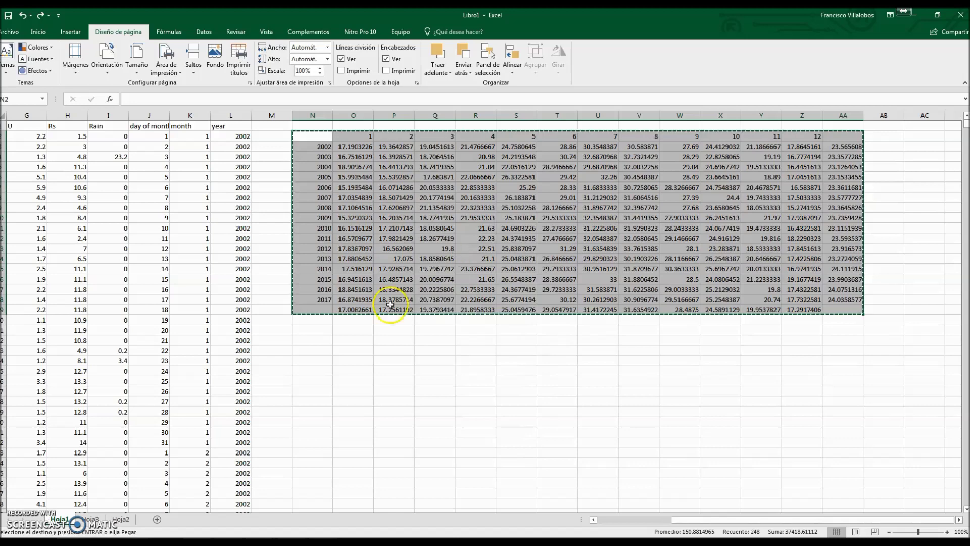
click(91, 519)
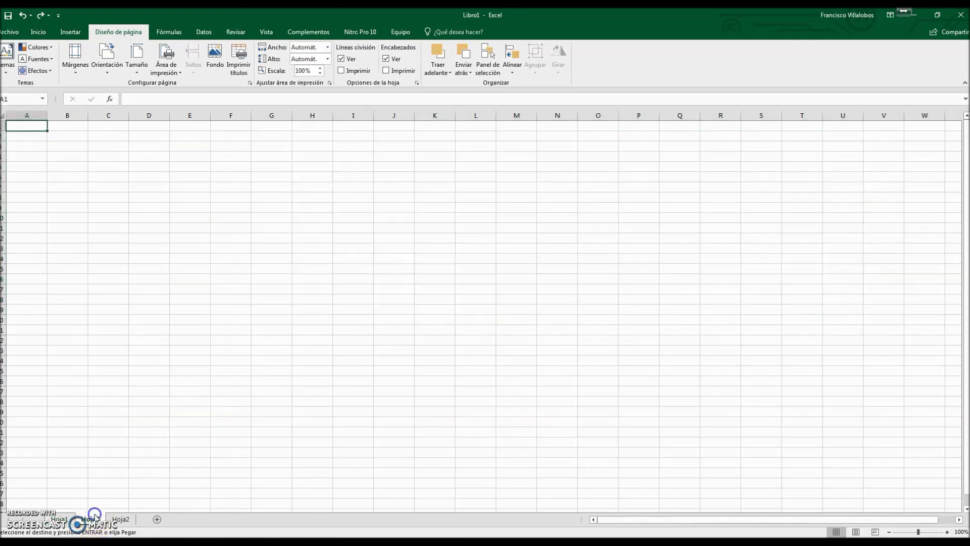
click(26, 127)
right_click(26, 127)
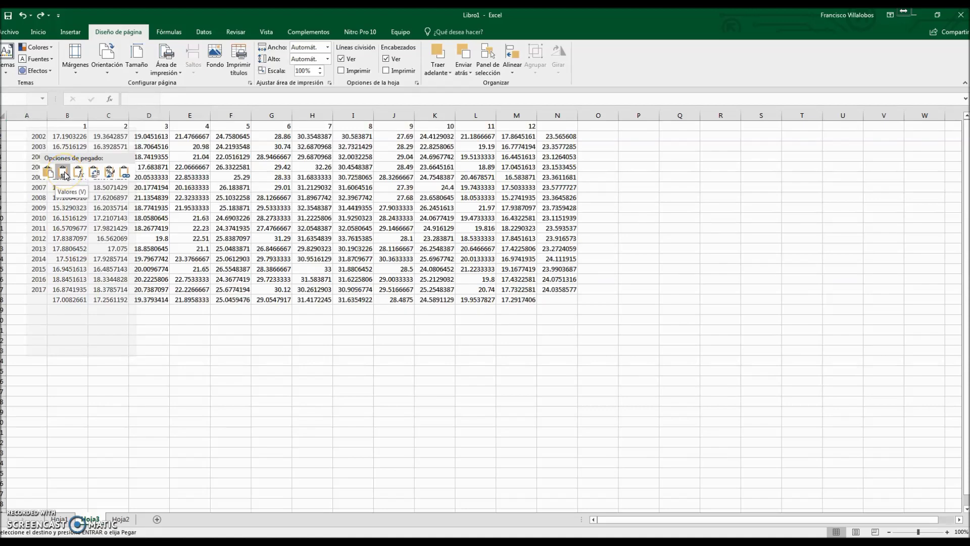
click(64, 173)
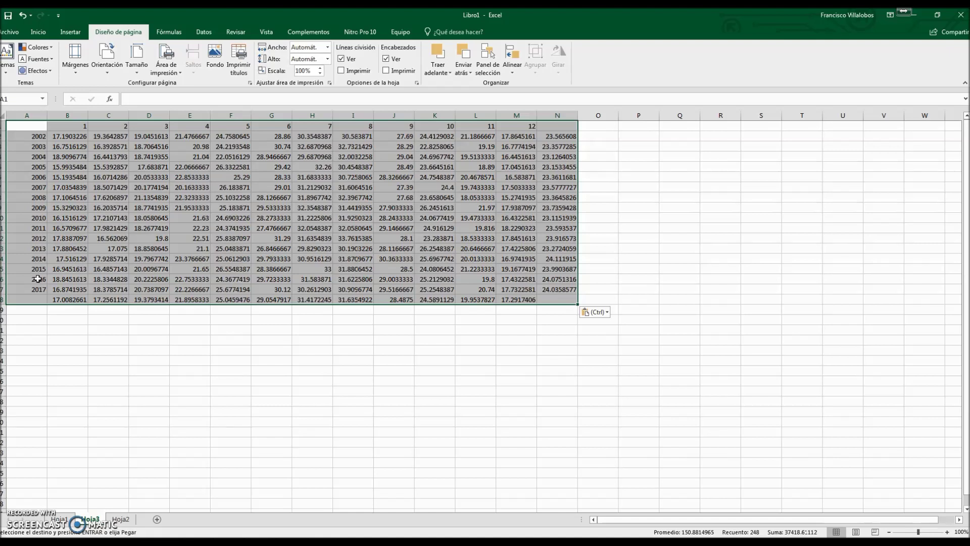
Step: Try to paste the month 7 averages H2:H17 as values at P2, and undo the paste
click(318, 111)
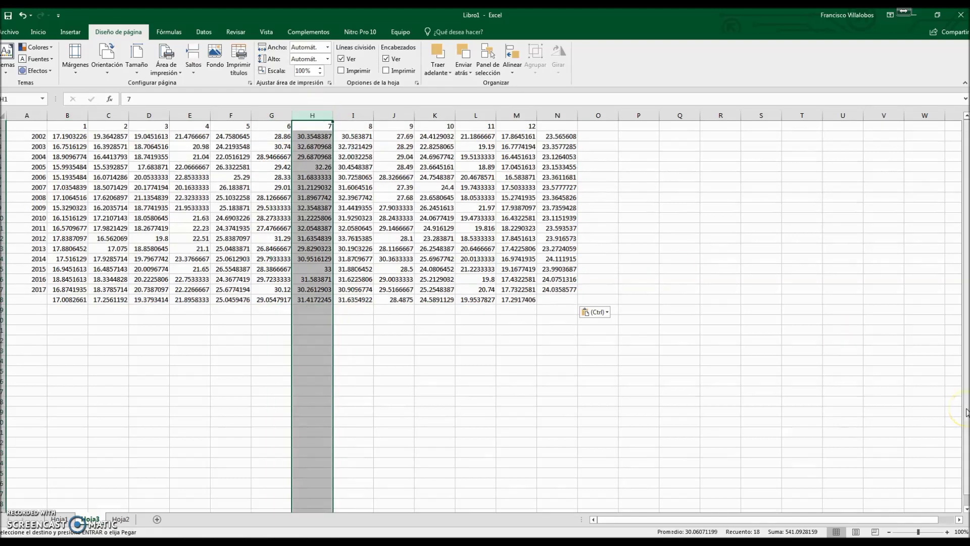
drag(315, 136, 311, 286)
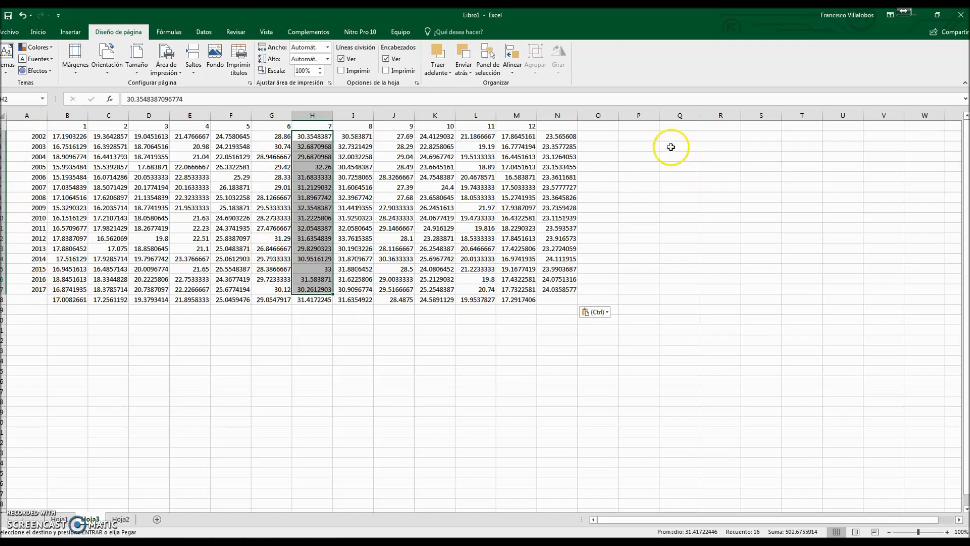
click(646, 137)
right_click(648, 140)
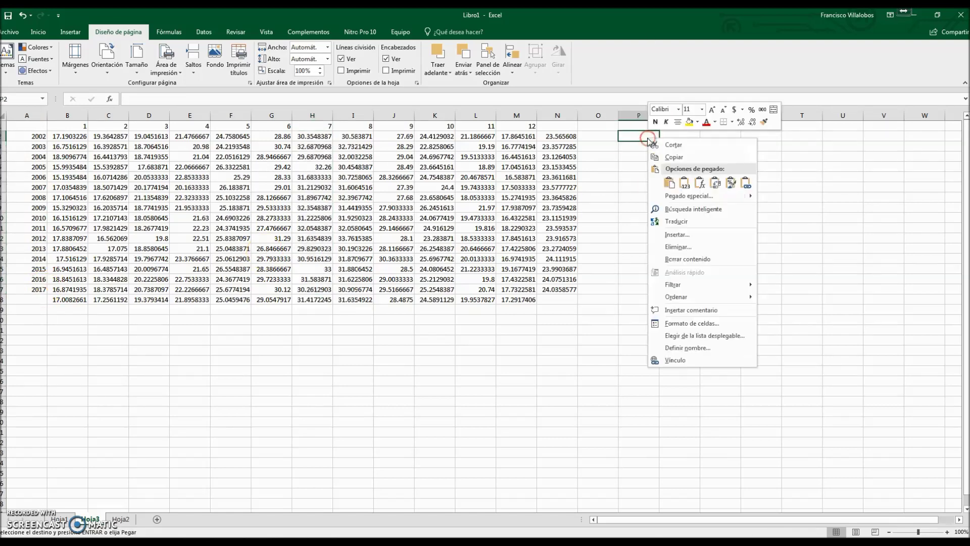
click(685, 184)
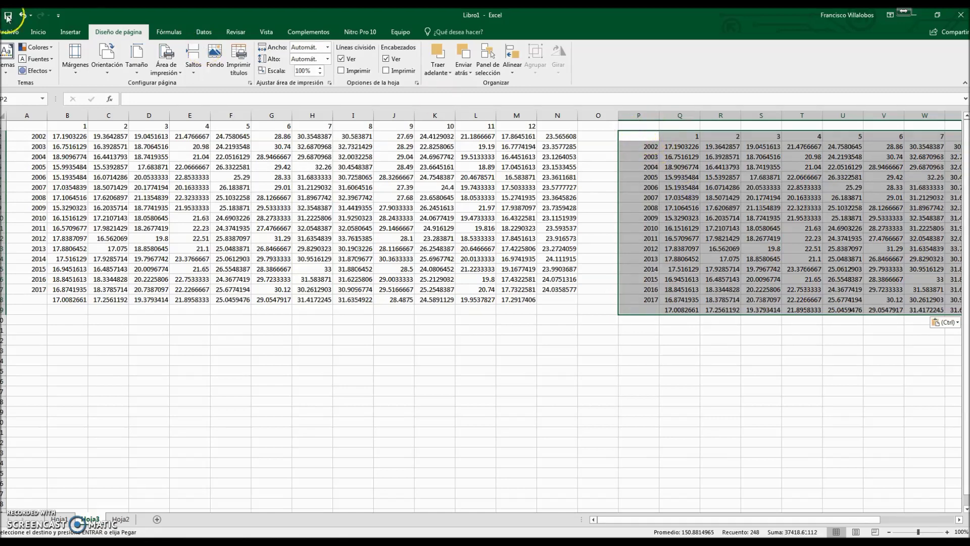
click(23, 16)
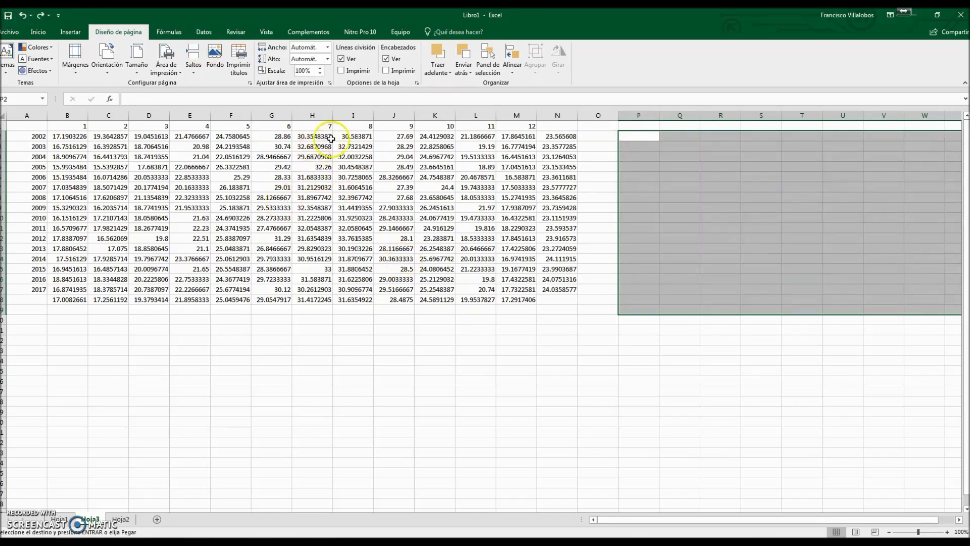
Step: Copy the month 7 averages H2:H17 and paste them as values at Q2
drag(314, 136, 313, 289)
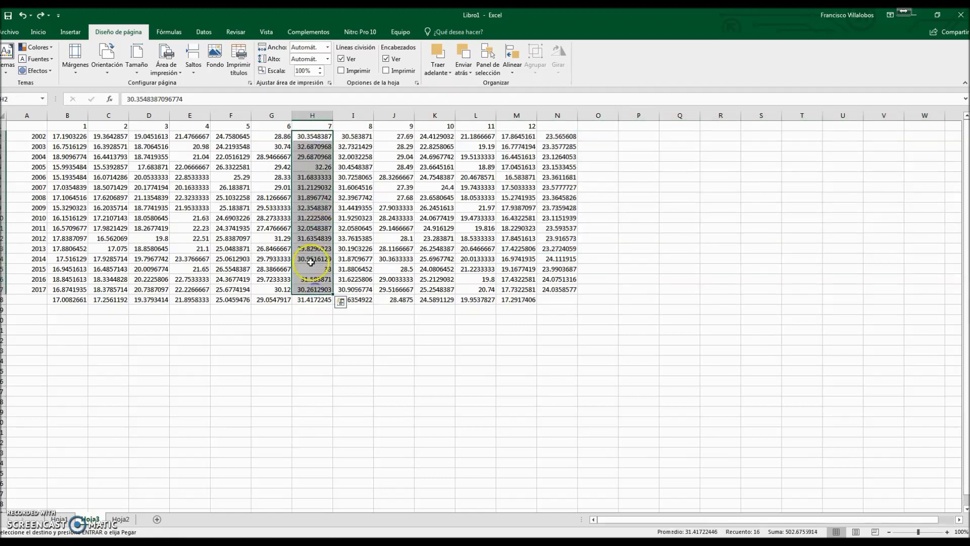
right_click(307, 190)
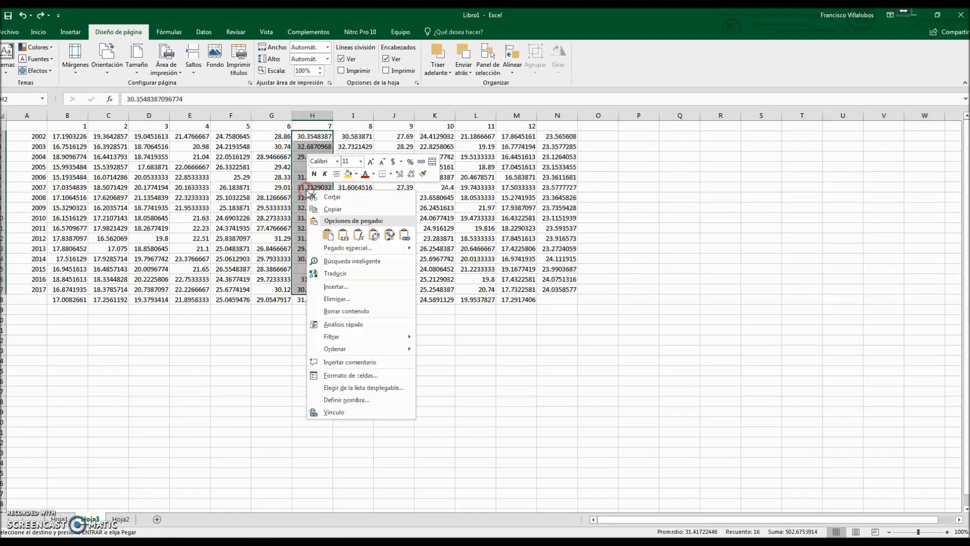
click(332, 209)
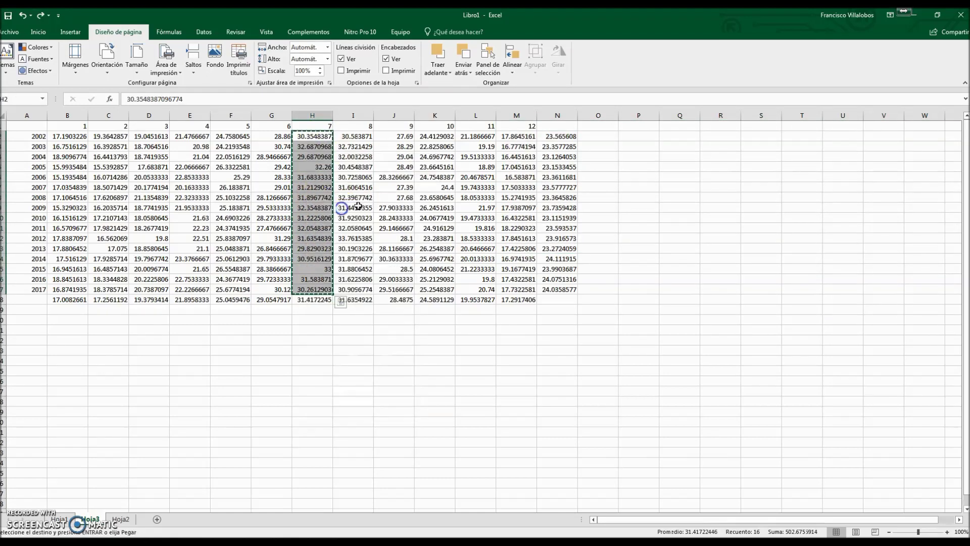
click(676, 137)
right_click(677, 141)
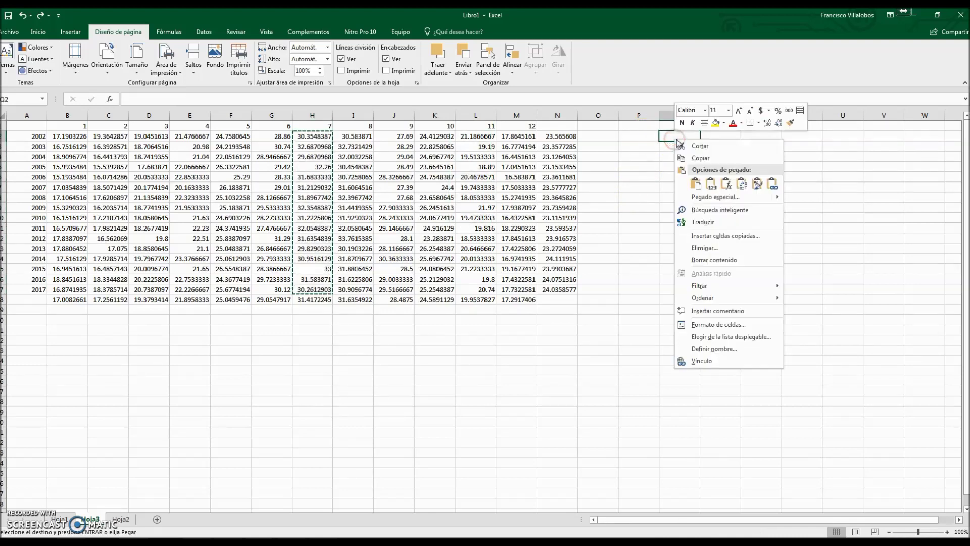
click(712, 183)
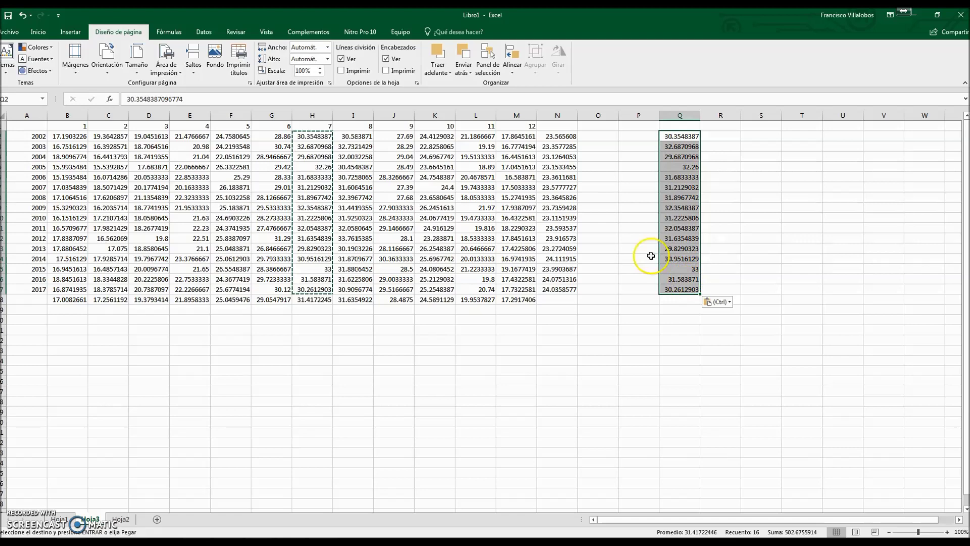
Step: Sort the pasted month 7 averages in column Q by cell values from smallest to largest
click(204, 32)
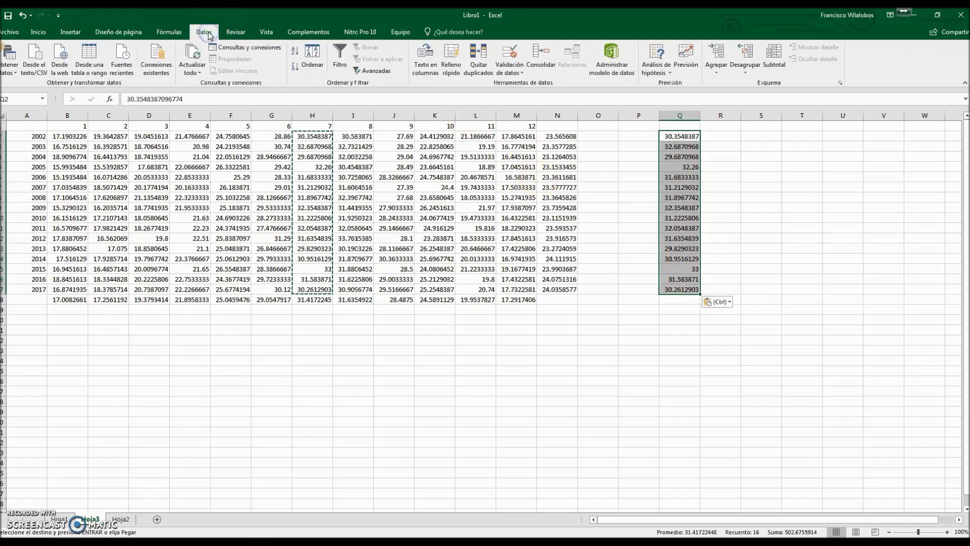
click(312, 60)
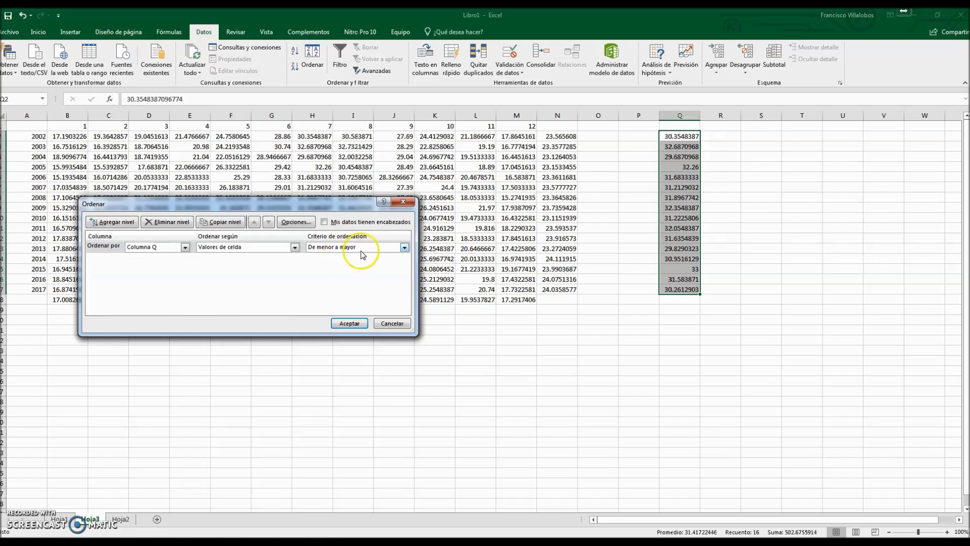
click(352, 324)
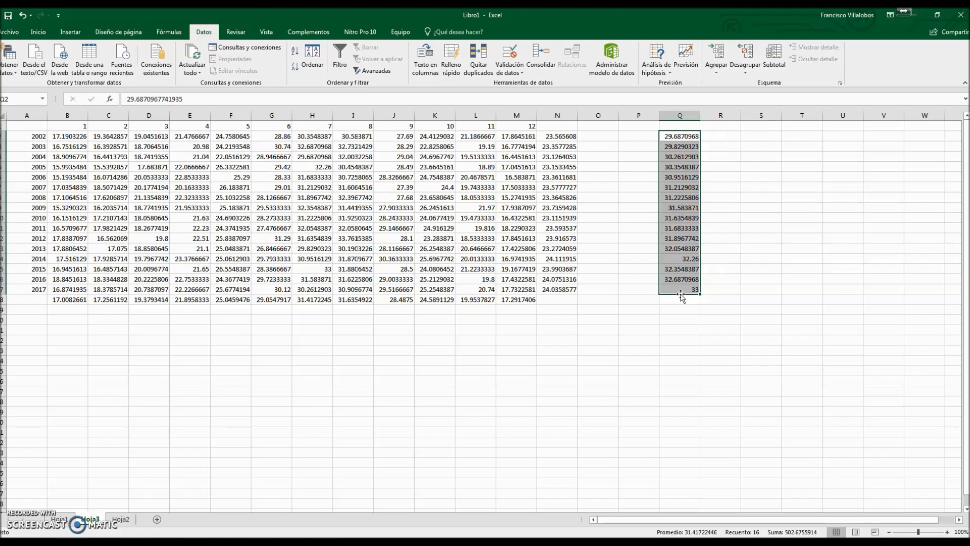
Step: Enter the rank numbers 1, 2 and 3 in P2:P4 beside the sorted month 7 averages
click(632, 136)
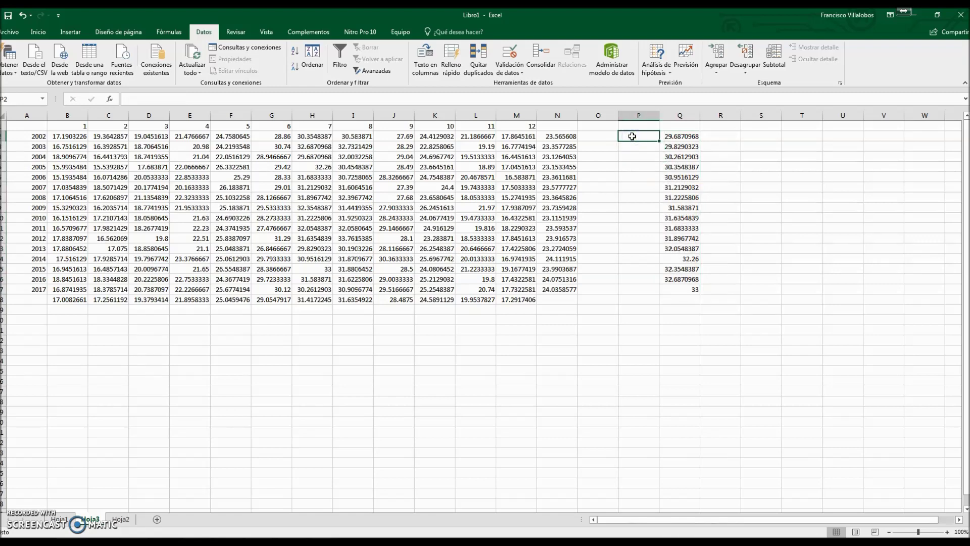
text(1)
key(Return)
text(2)
key(Return)
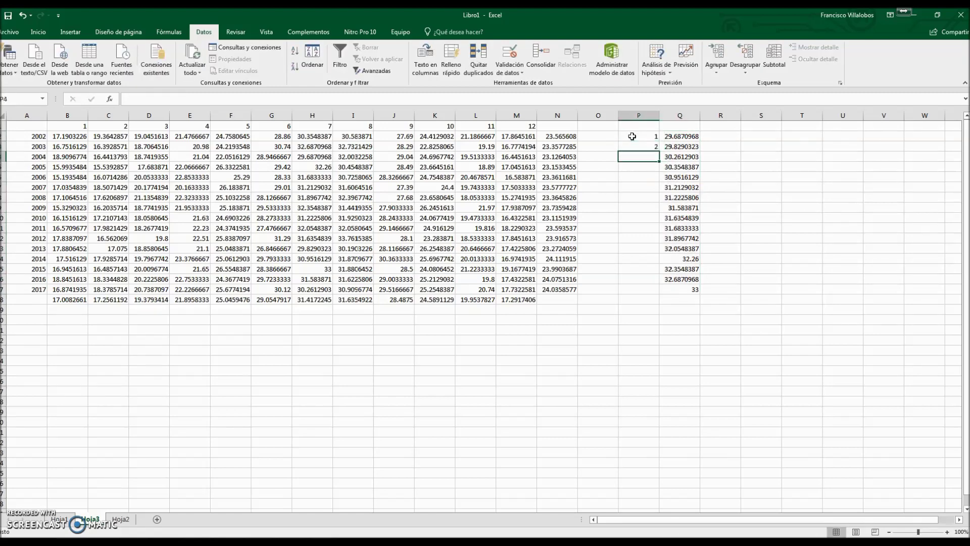
text(3)
key(Return)
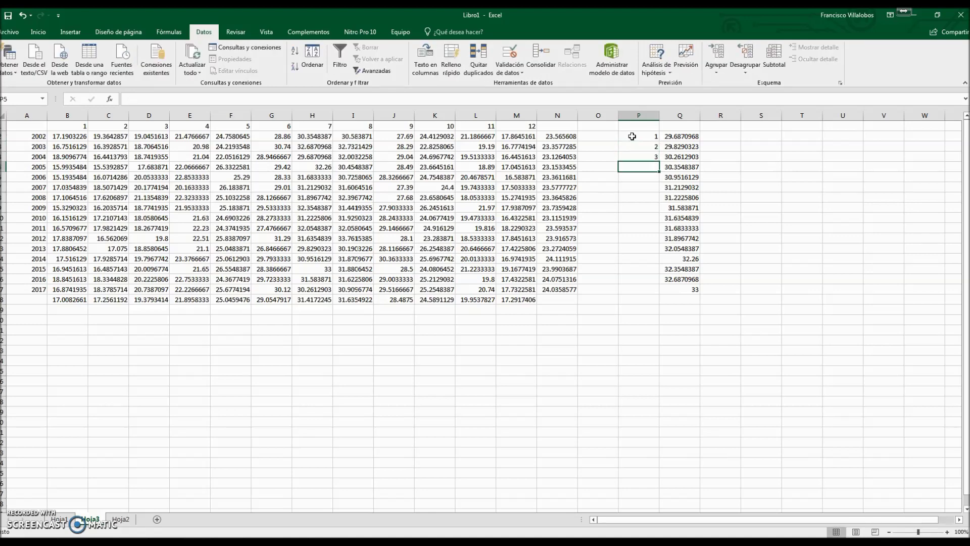
Step: Enter the formula =P4+1 in P5 and copy it to P6:P17 to continue the rank numbering
text(=)
click(649, 157)
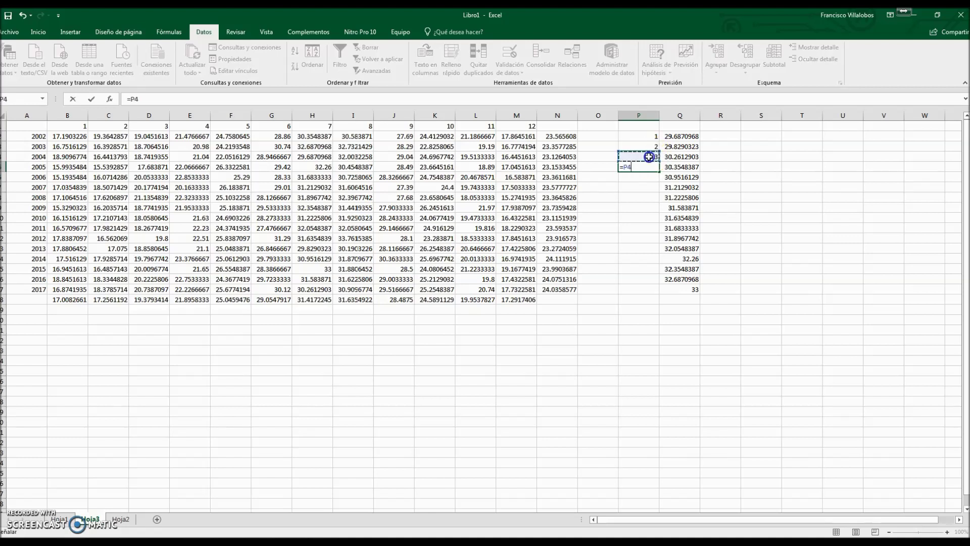
text(+1)
key(Return)
click(642, 165)
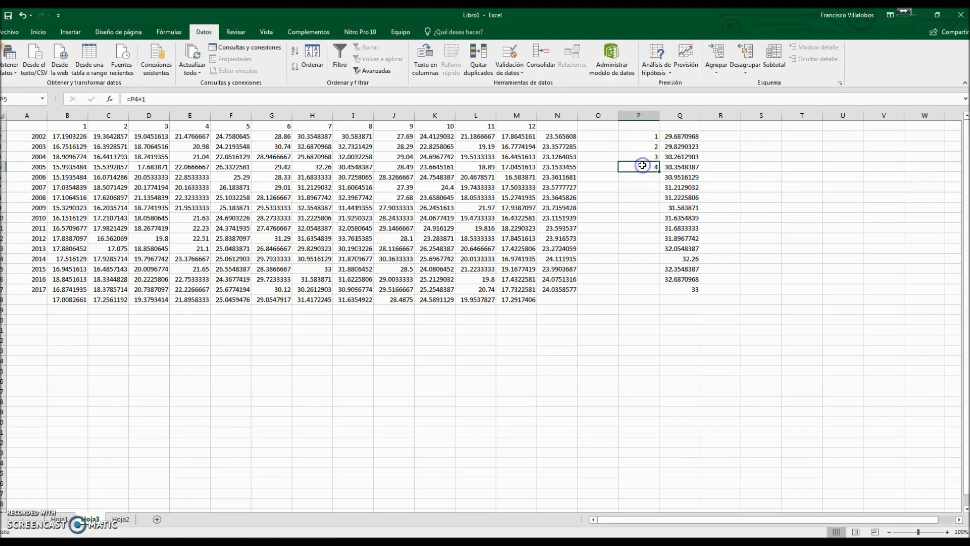
key(ctrl+c)
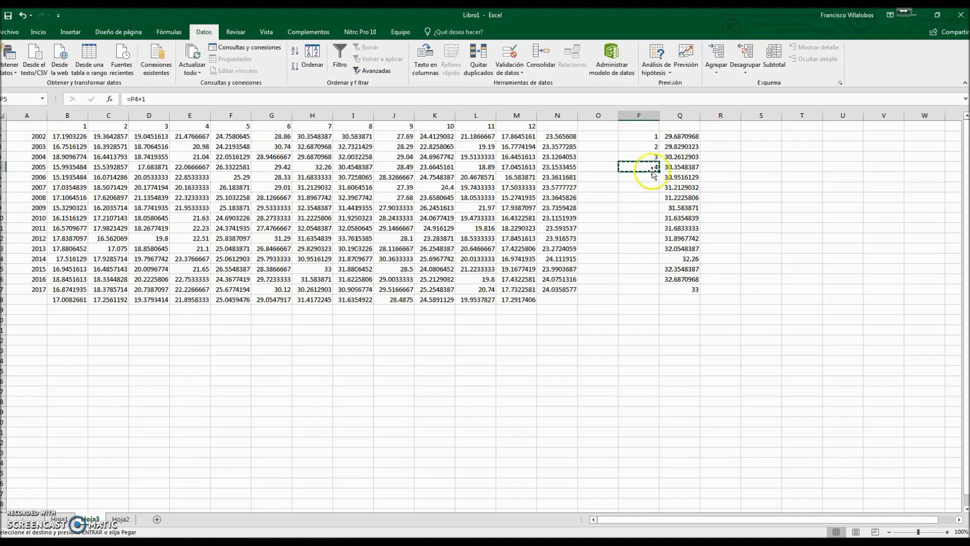
drag(642, 183, 642, 286)
key(ctrl+v)
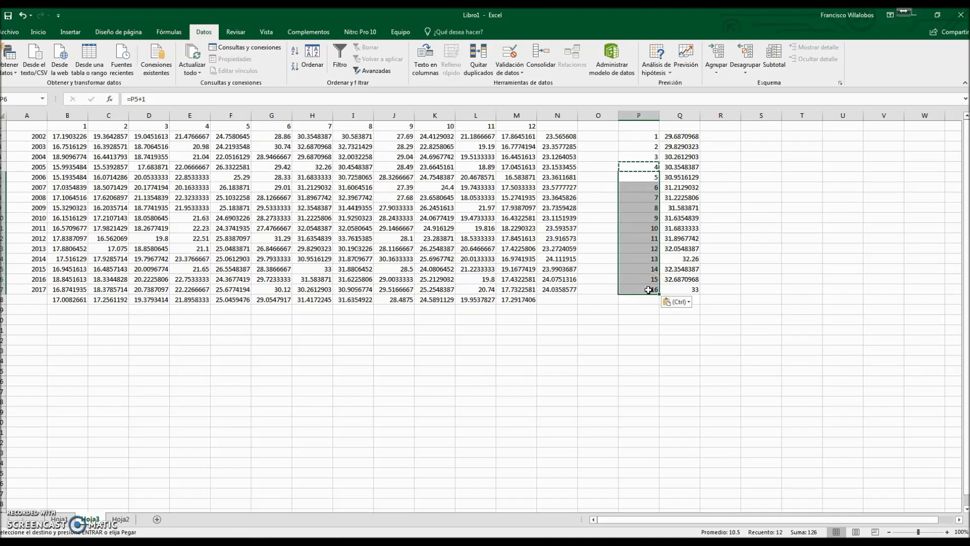
click(681, 183)
Step: Calculate the first rank's probability in R2 with the formula =P2/(16+1)
click(721, 137)
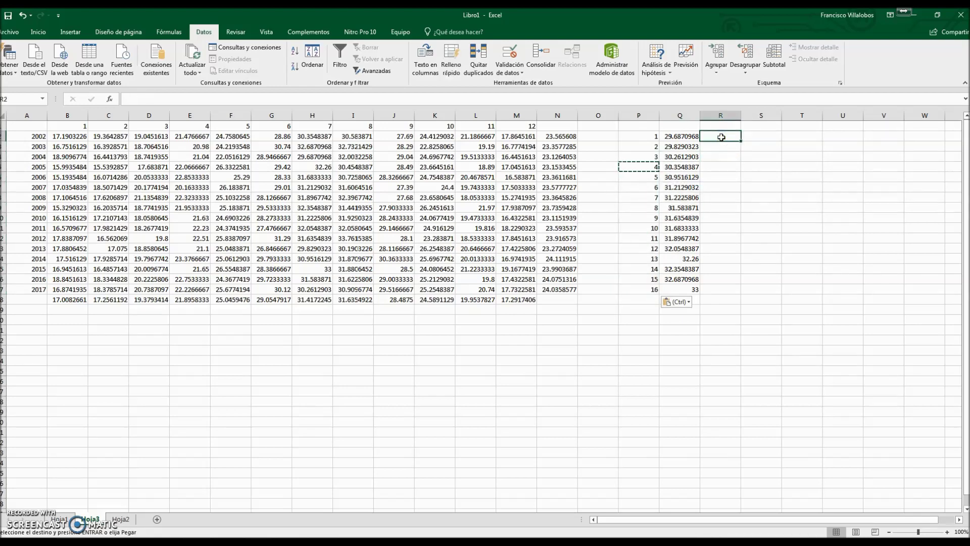
text(=)
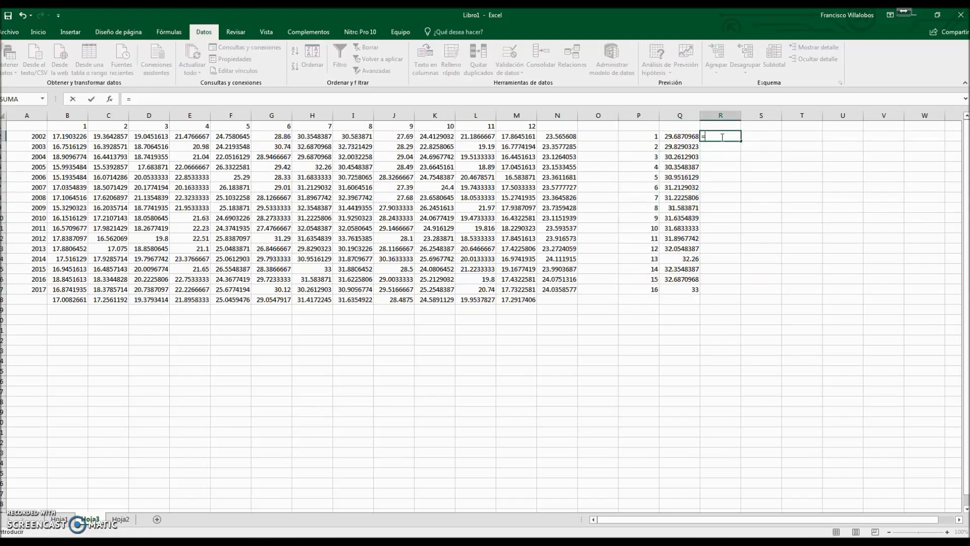
click(633, 136)
text(/)
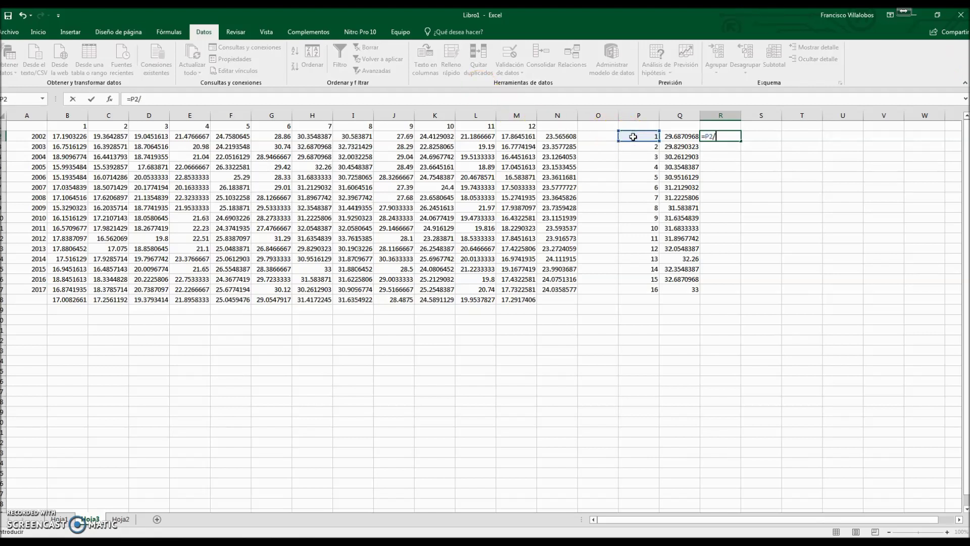
text((16+1)
key(Return)
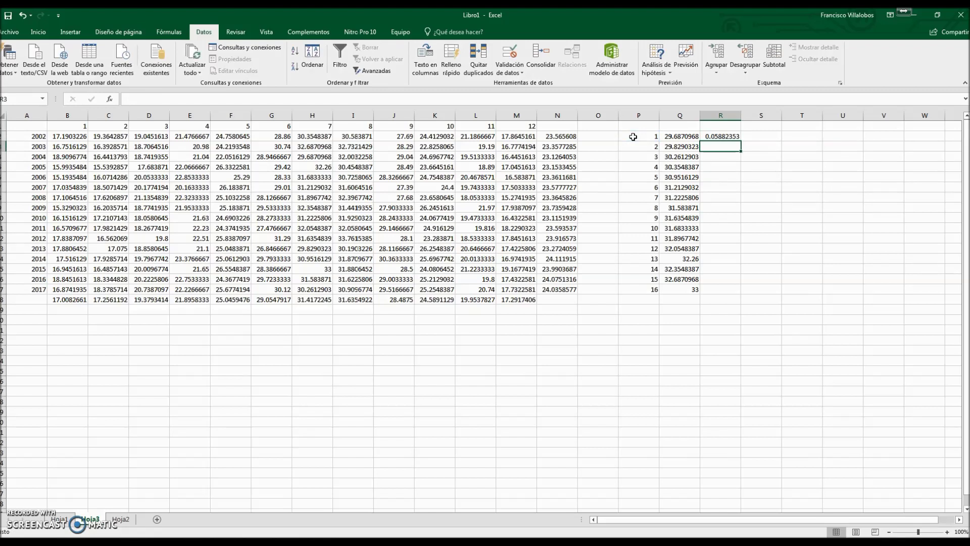
Step: Copy the probability formula from R2 to R3:R17
click(720, 136)
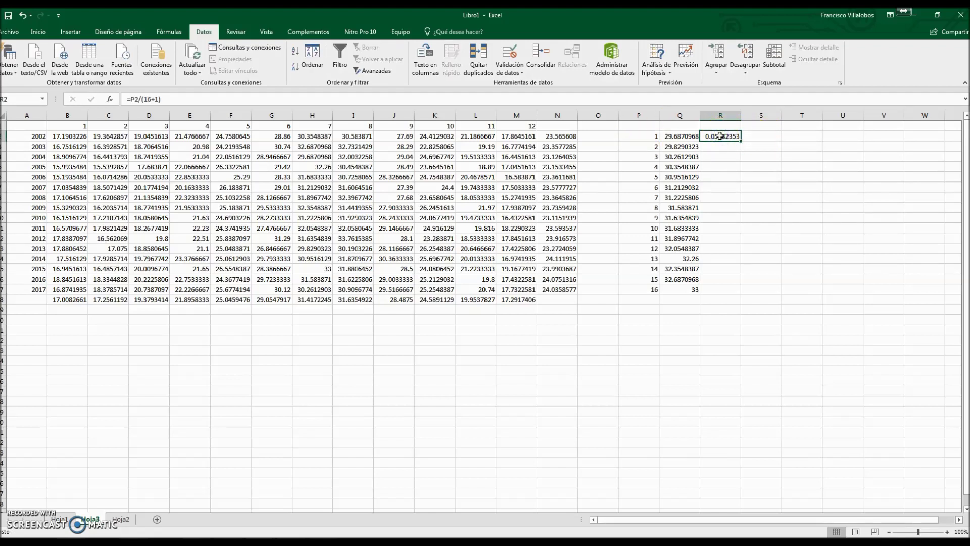
right_click(720, 136)
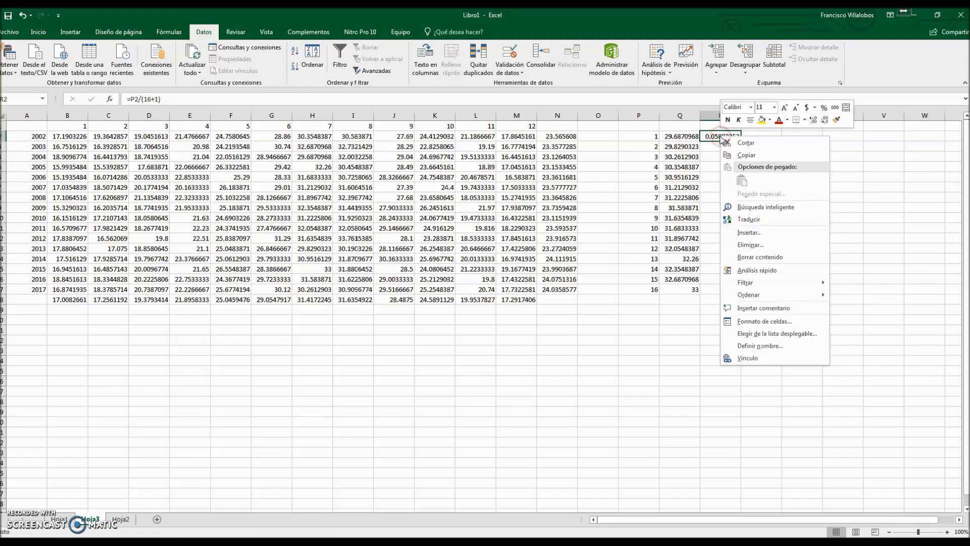
click(746, 155)
drag(704, 146, 730, 292)
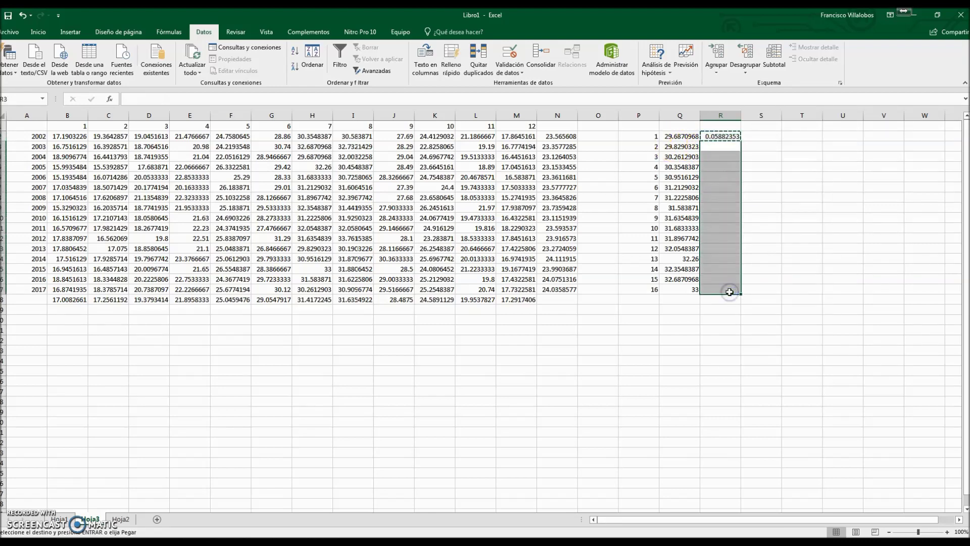
key(ctrl+v)
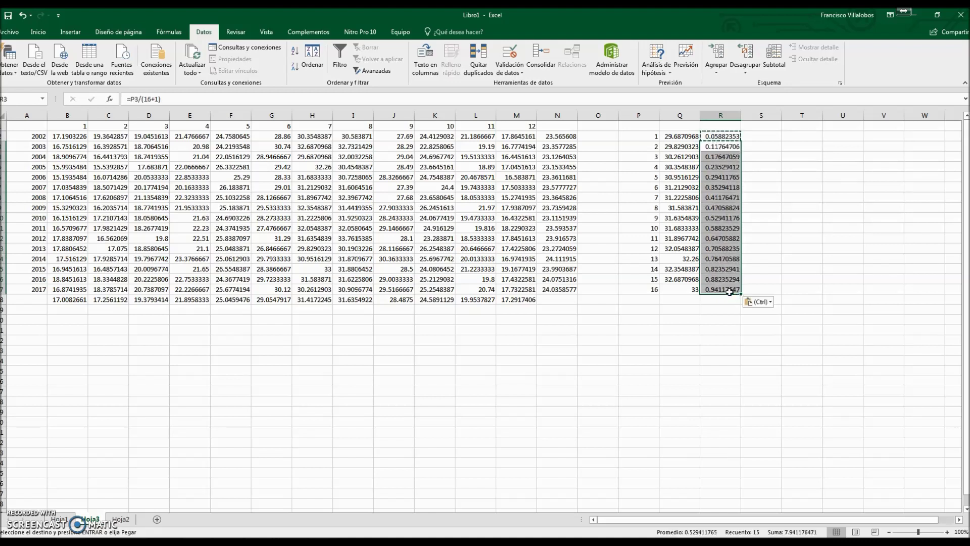
Step: Label the sorted averages in Q1 as Value and the adjacent column in R1 as Probability
click(678, 127)
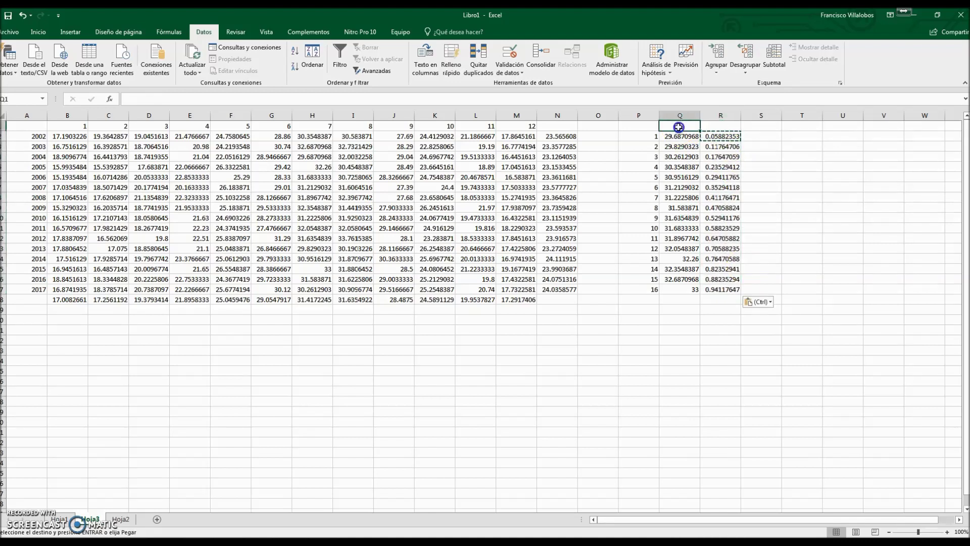
text(Value)
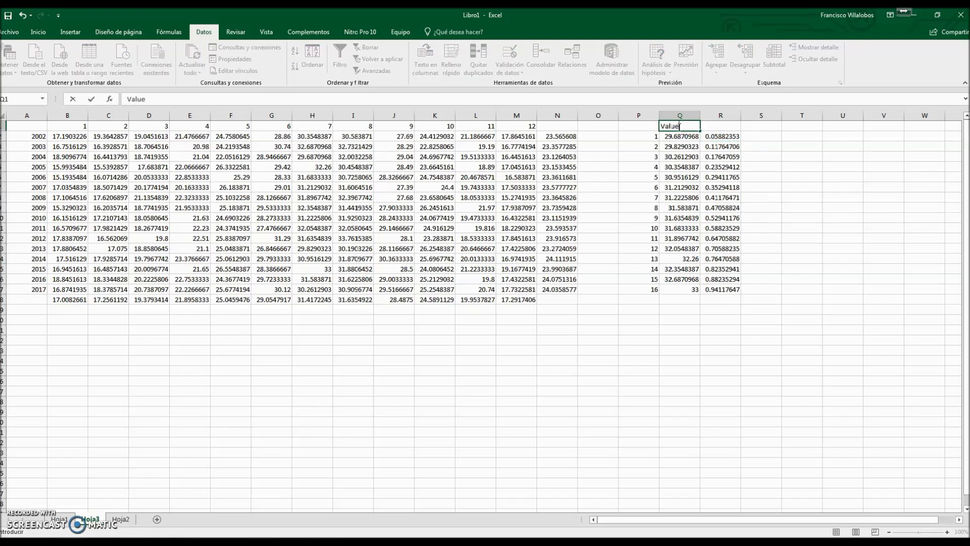
key(Tab)
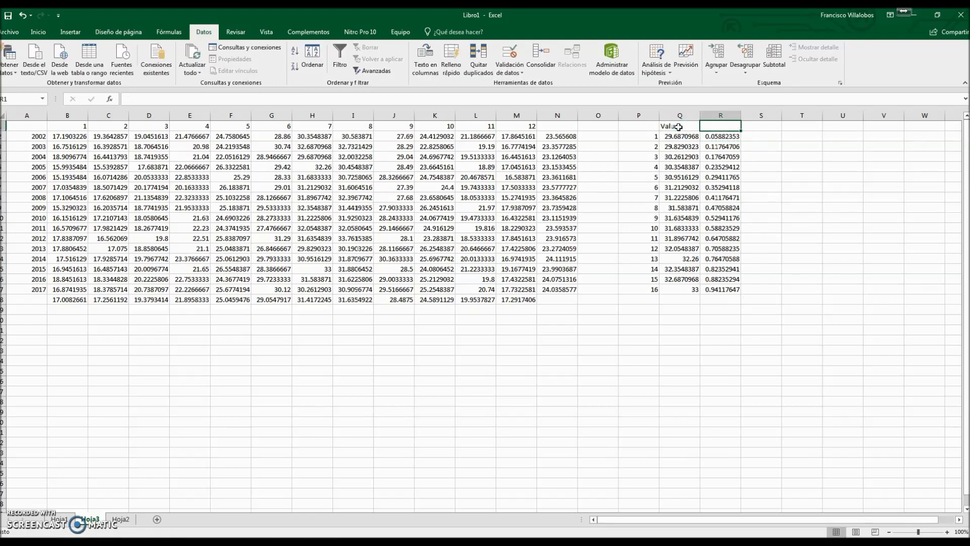
text(Prob)
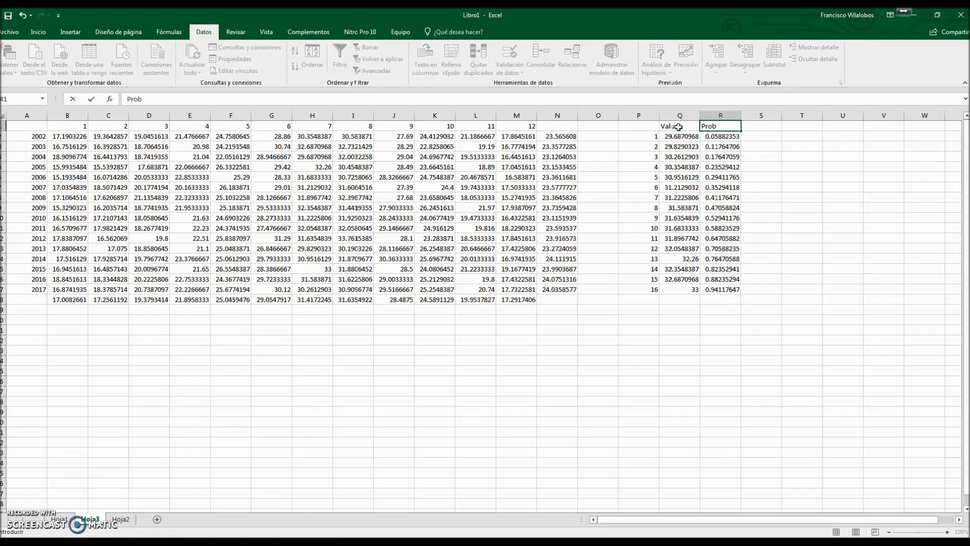
text(ability)
key(Return)
key(Left)
Step: Insert a markers-only scatter chart from the Value and Probability data in Q1:R17
drag(678, 127, 718, 290)
click(74, 36)
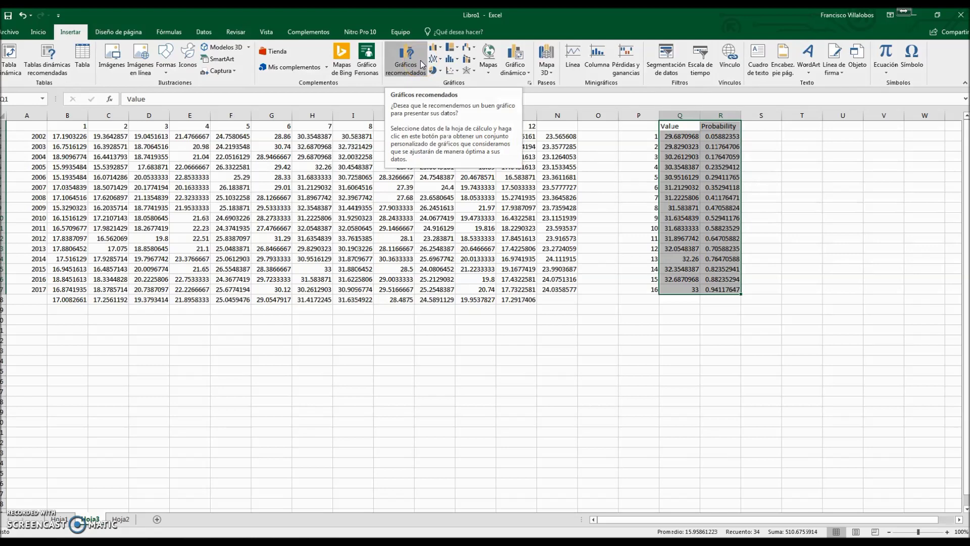
click(451, 73)
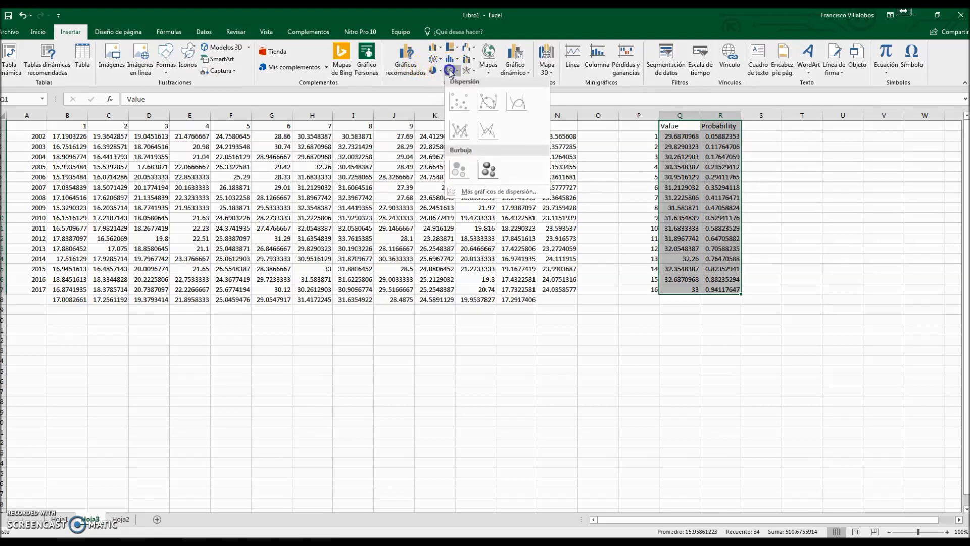
click(460, 97)
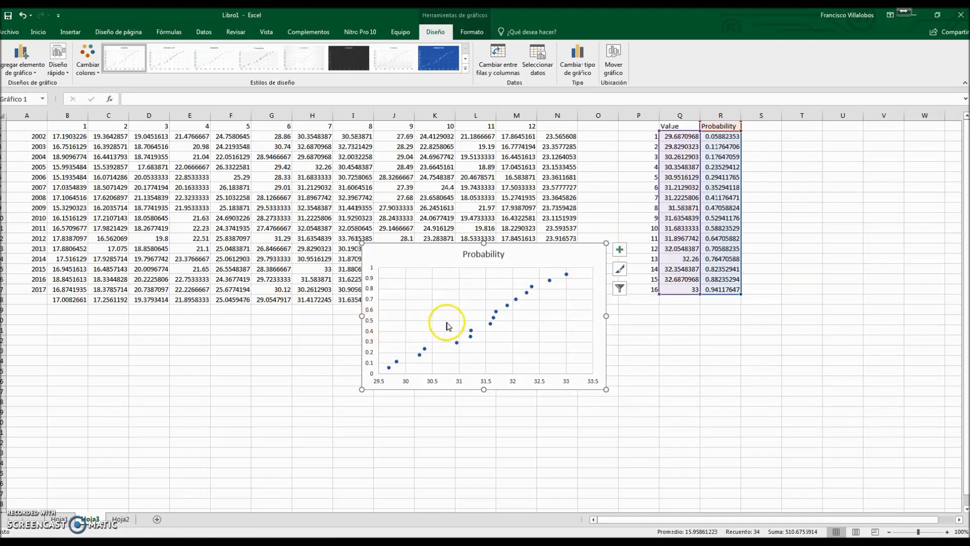
Step: Examine the lowest and highest points of the Probability scatter chart against its axes
mouse_move(493, 325)
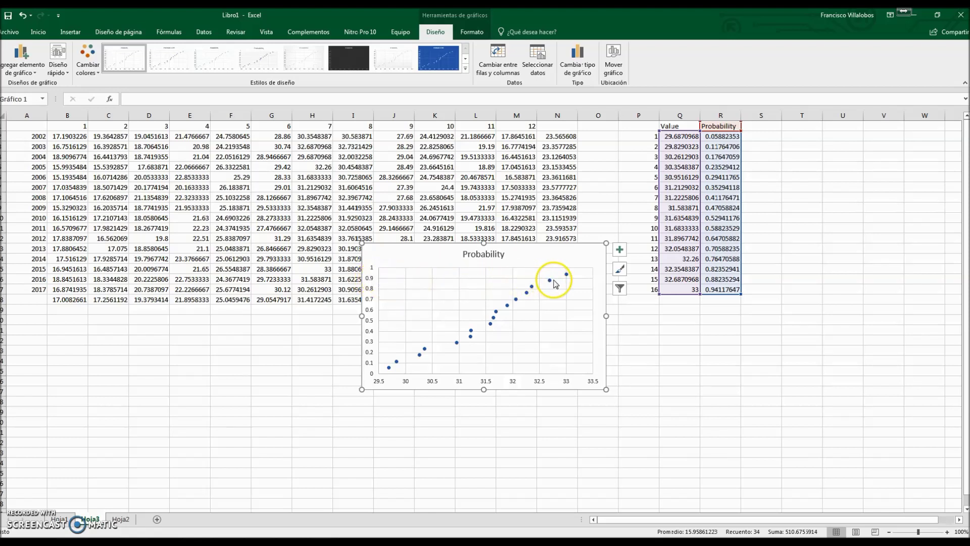
mouse_move(551, 281)
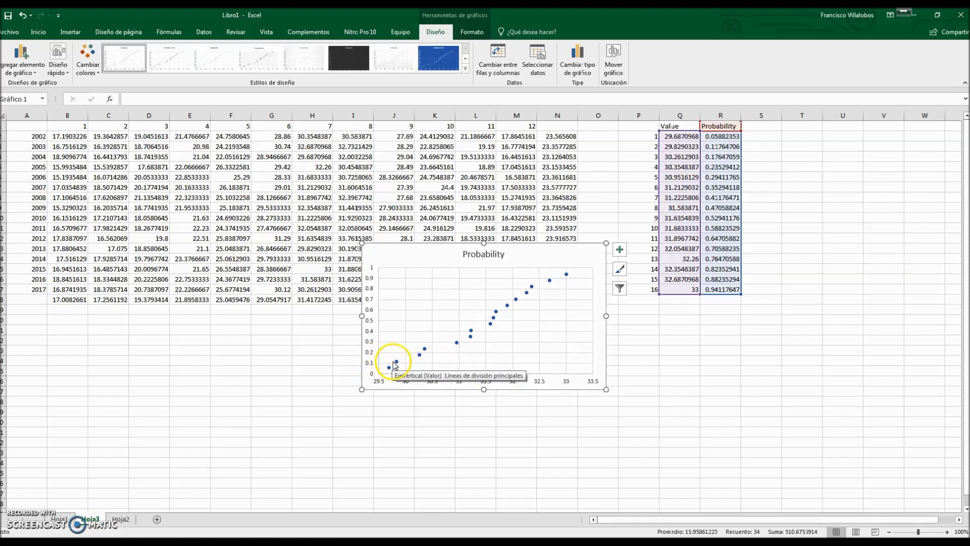
mouse_move(398, 363)
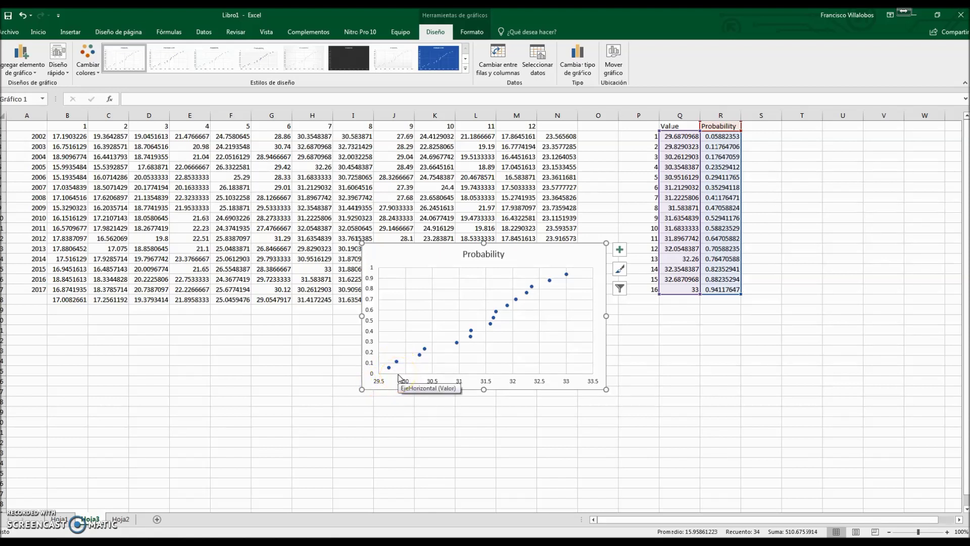
click(379, 370)
click(401, 364)
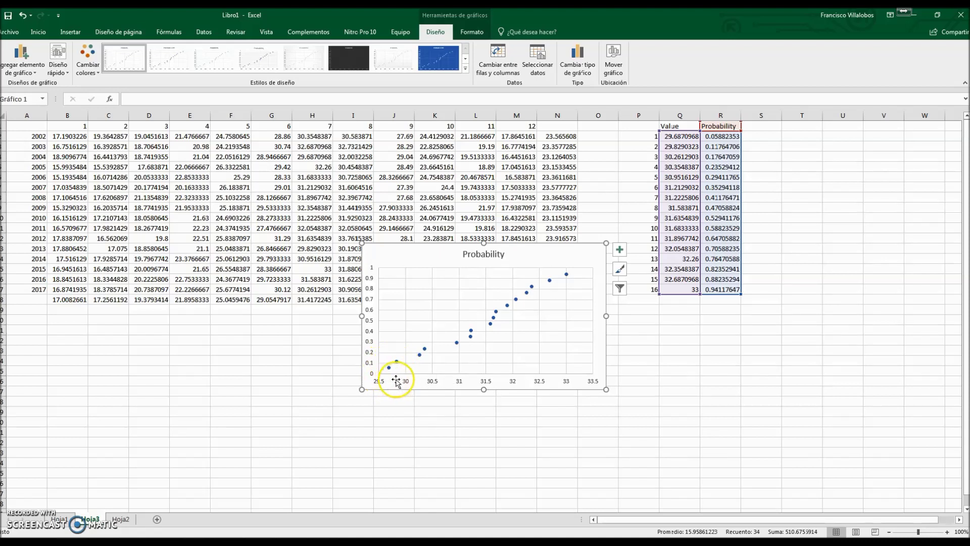
mouse_move(400, 364)
Step: Try to calculate the probability difference in S2 with the formula =R2-R1
click(759, 138)
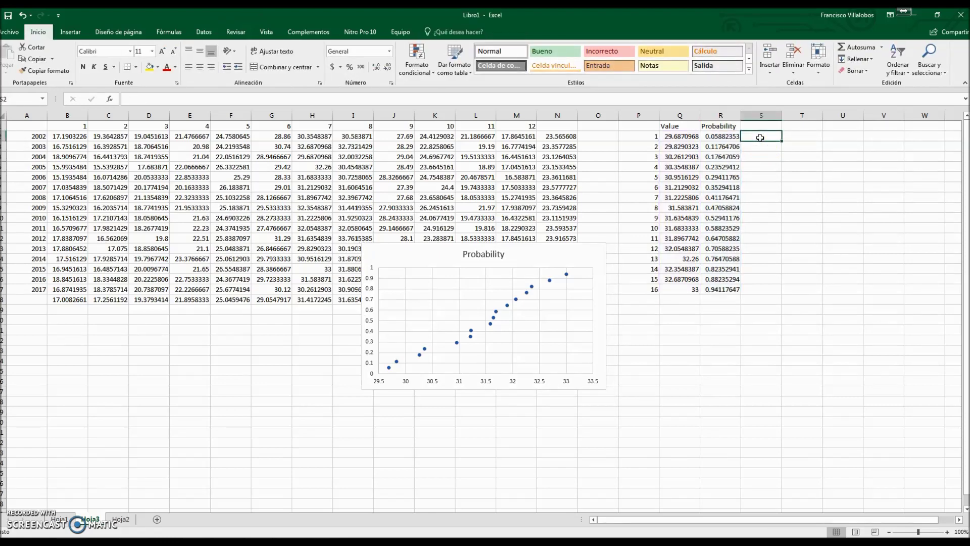
text(=)
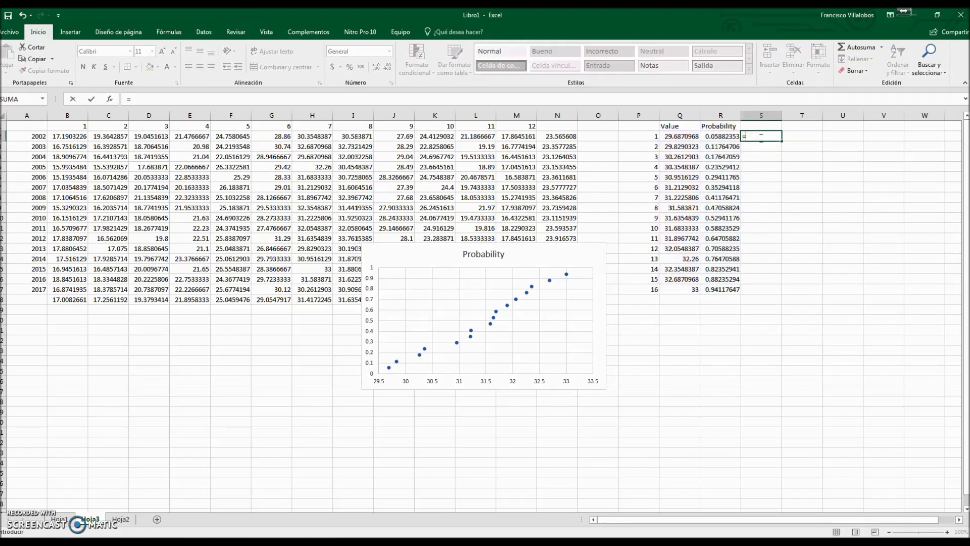
click(714, 137)
text(-)
click(718, 126)
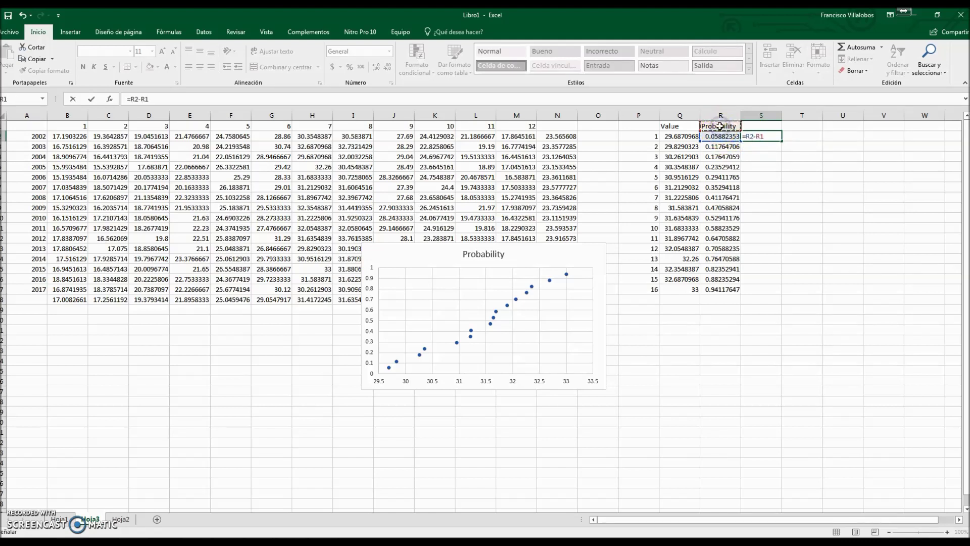
key(Return)
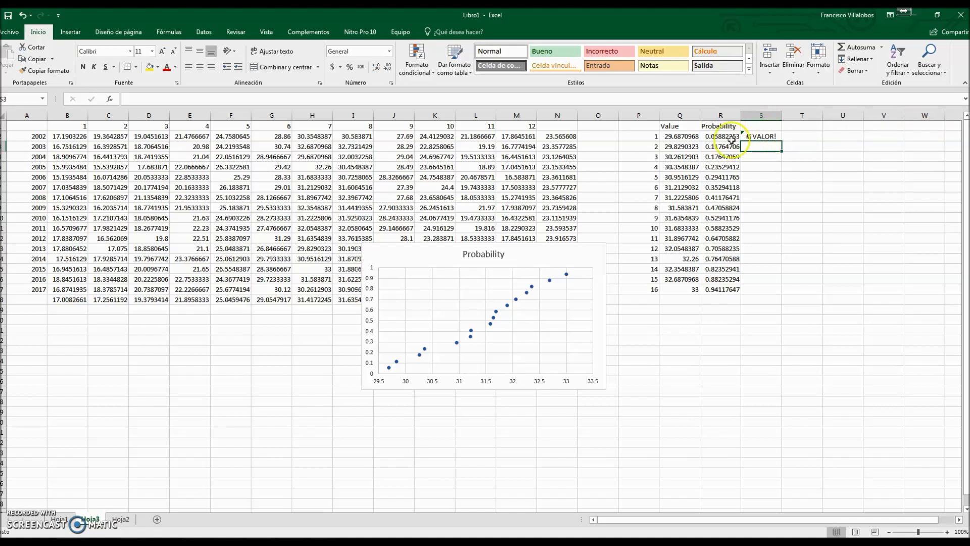
Step: Try to copy the first probability from R2 into S2 with an ordinary paste
click(712, 138)
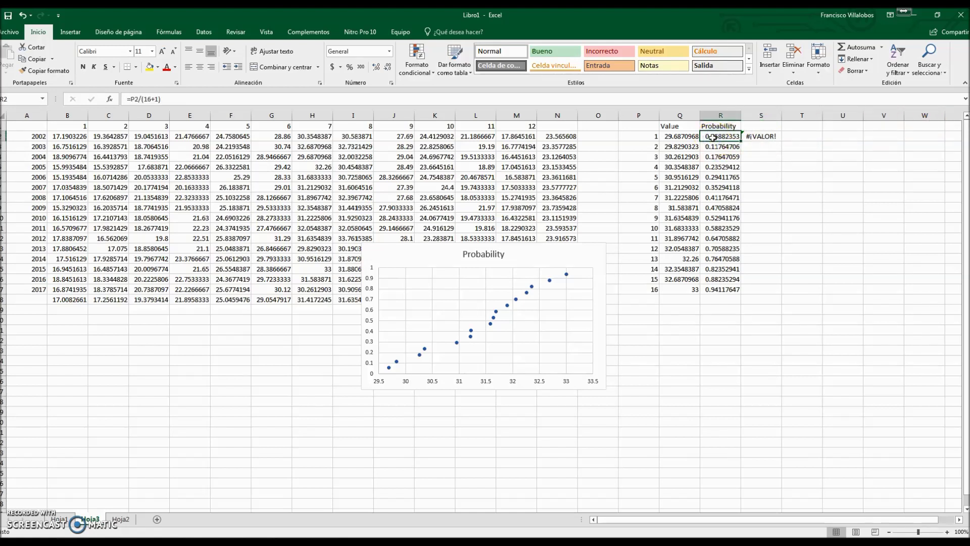
key(ctrl+c)
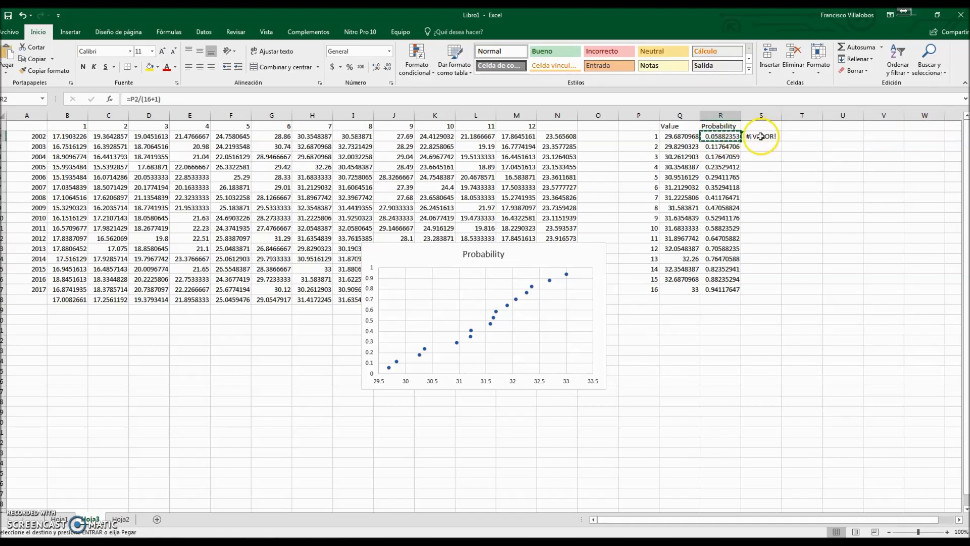
click(761, 136)
key(ctrl+v)
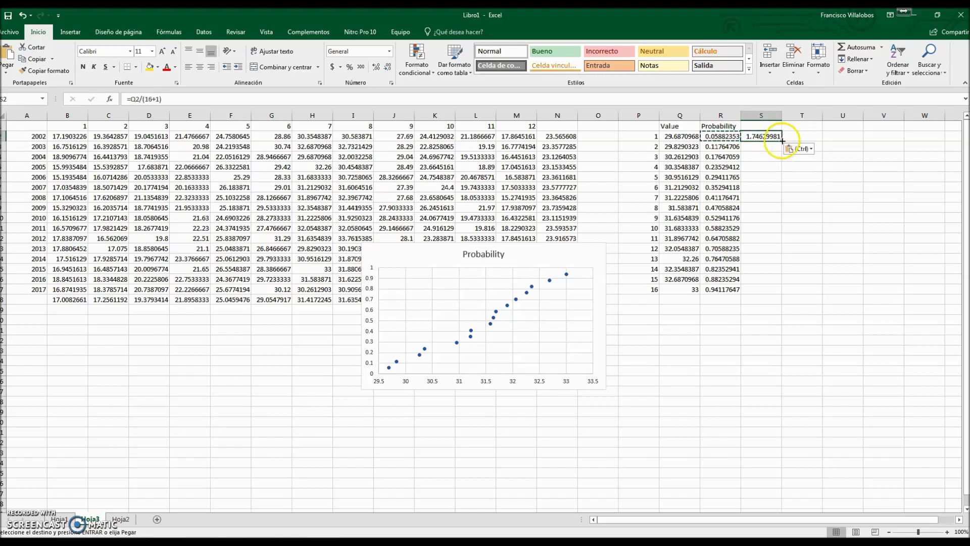
click(762, 137)
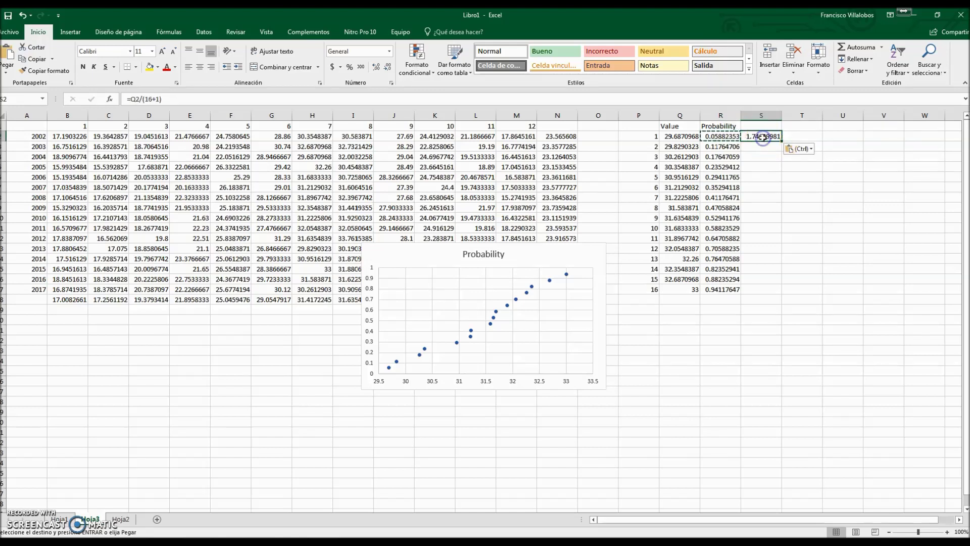
Step: Copy the first probability in R2 and paste it into S2 as a value only
click(724, 137)
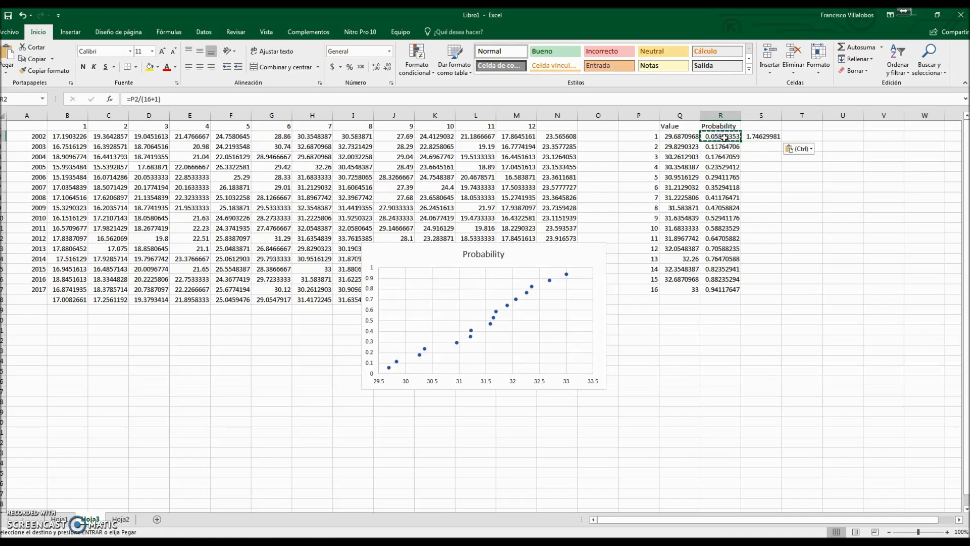
right_click(724, 137)
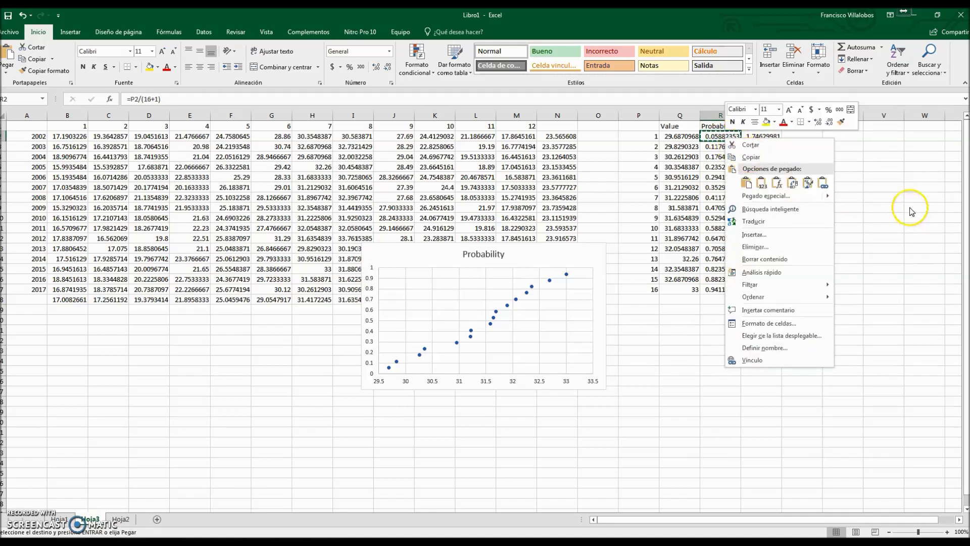
click(893, 198)
right_click(717, 136)
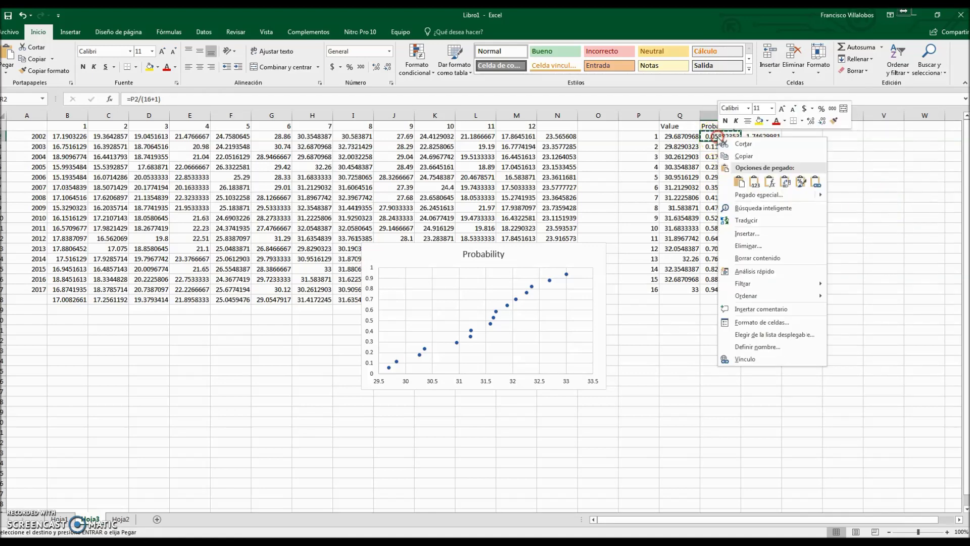
click(749, 151)
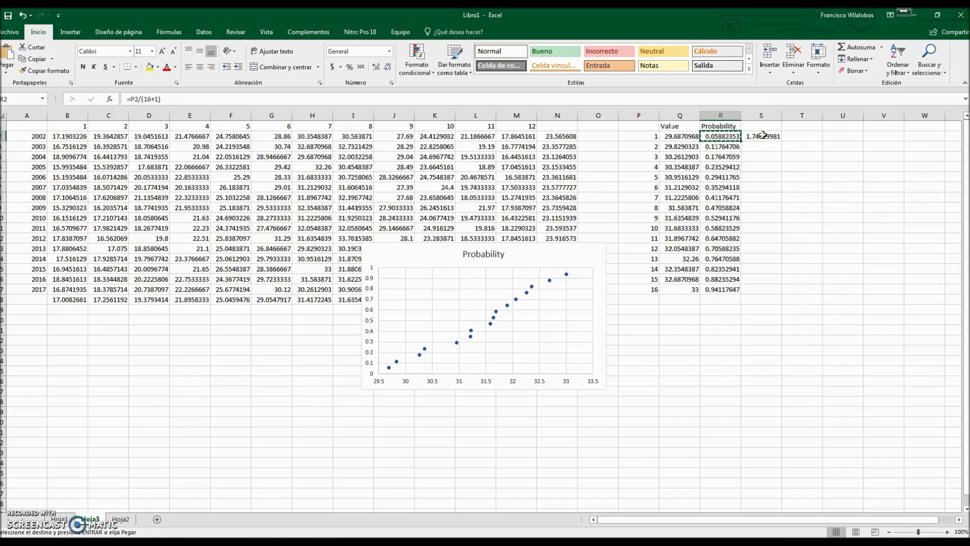
right_click(763, 137)
click(798, 180)
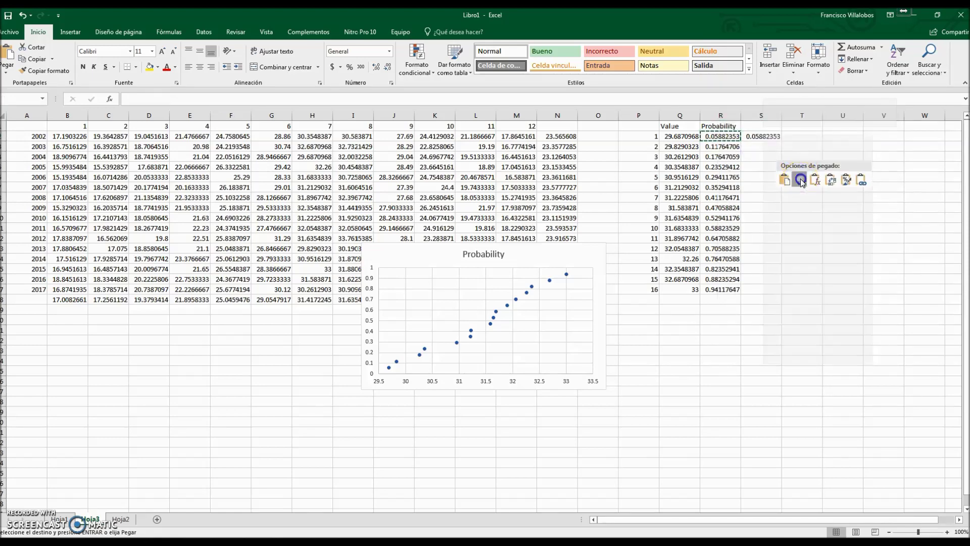
Step: Calculate the difference between the second and first probabilities in S3 with the formula =R3-R2
click(760, 147)
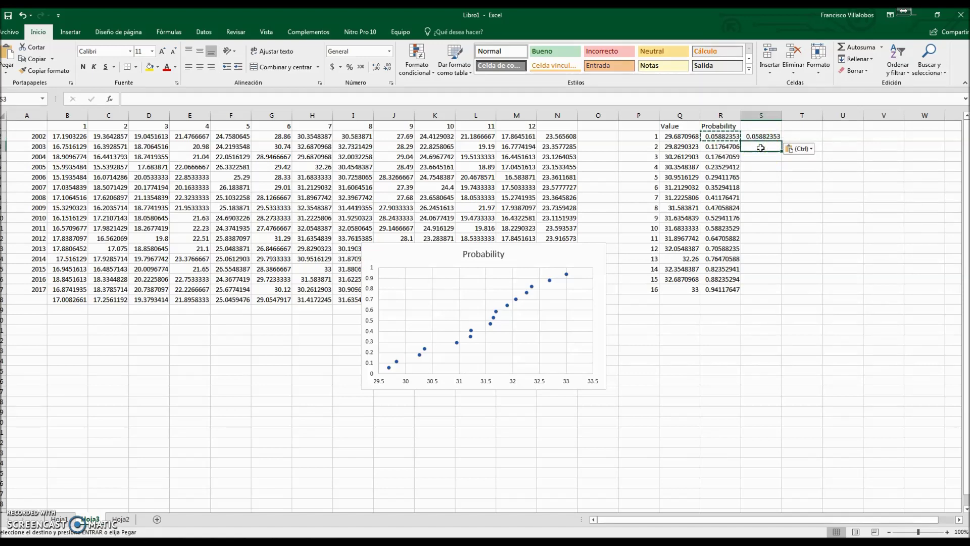
text(=)
click(730, 146)
text(-)
click(725, 133)
key(Return)
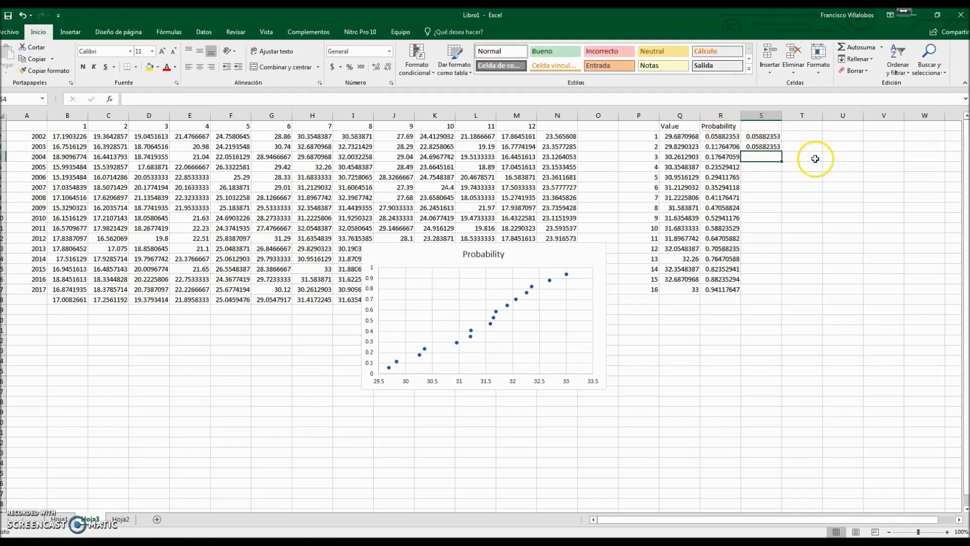
Step: Copy the difference formula from S3 into S4:S17 for the remaining probabilities
click(769, 148)
key(ctrl+c)
drag(760, 157, 761, 289)
key(Return)
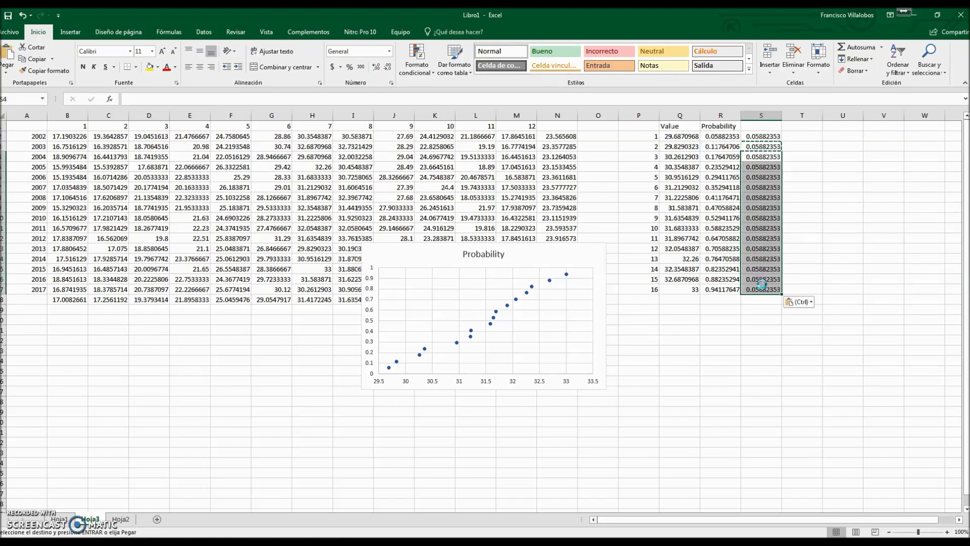